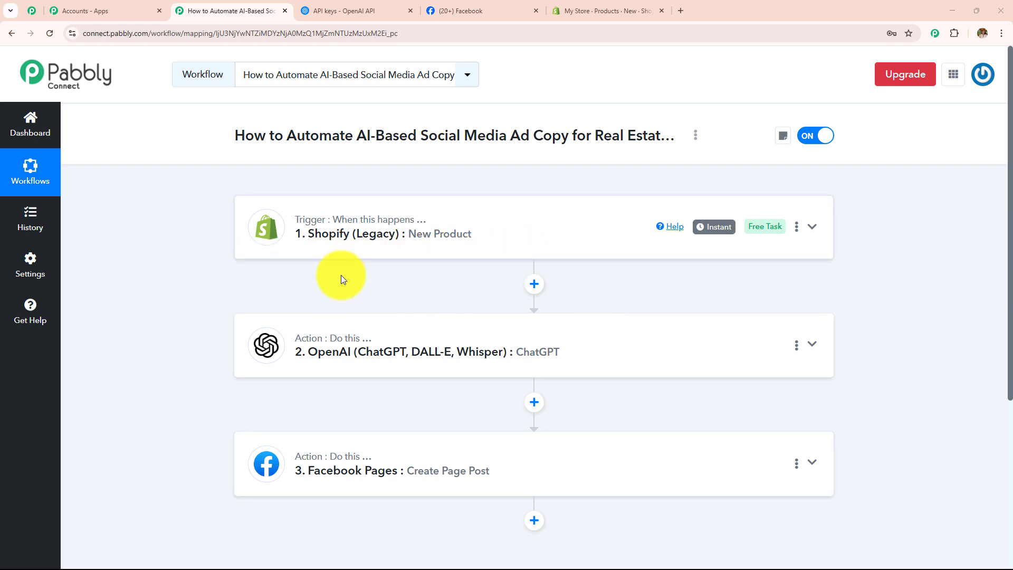
Step: Add and save a Shopify product titled "Luxury Beachfront Villa in Miami" with its property description, price 2,300,000.00 and cost per item 2,000,000.00
{"action": "left_click", "coordinate": [472, 11]}
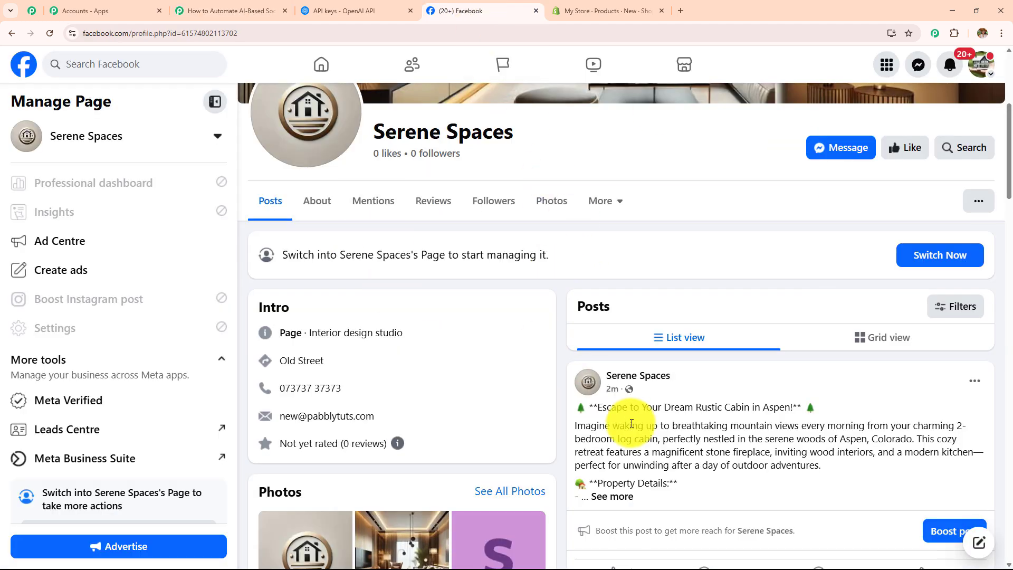
{"action": "scroll", "coordinate": [630, 422], "scroll_direction": "up", "scroll_amount": 2}
{"action": "left_click", "coordinate": [607, 11]}
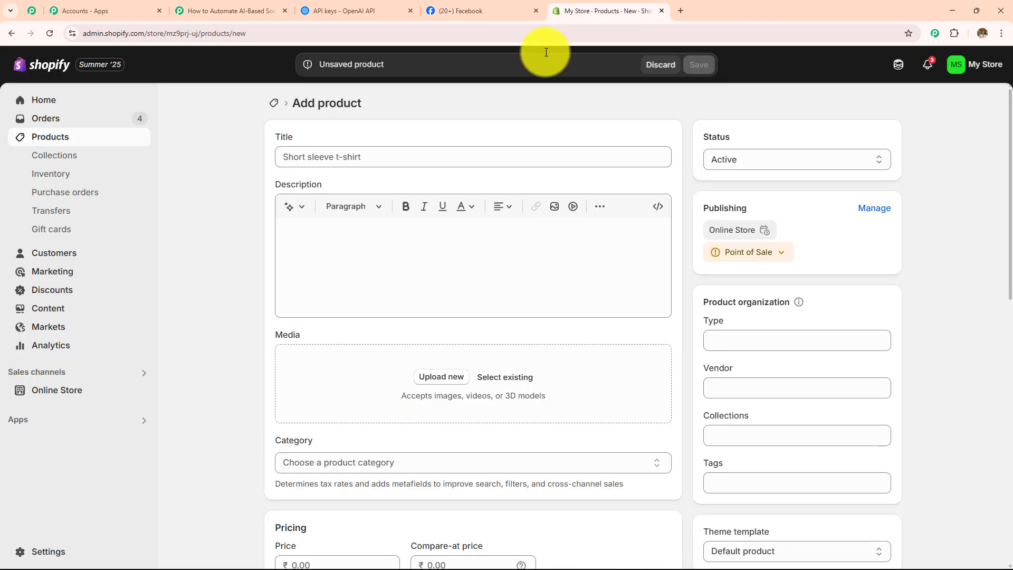
{"action": "left_click", "coordinate": [369, 158]}
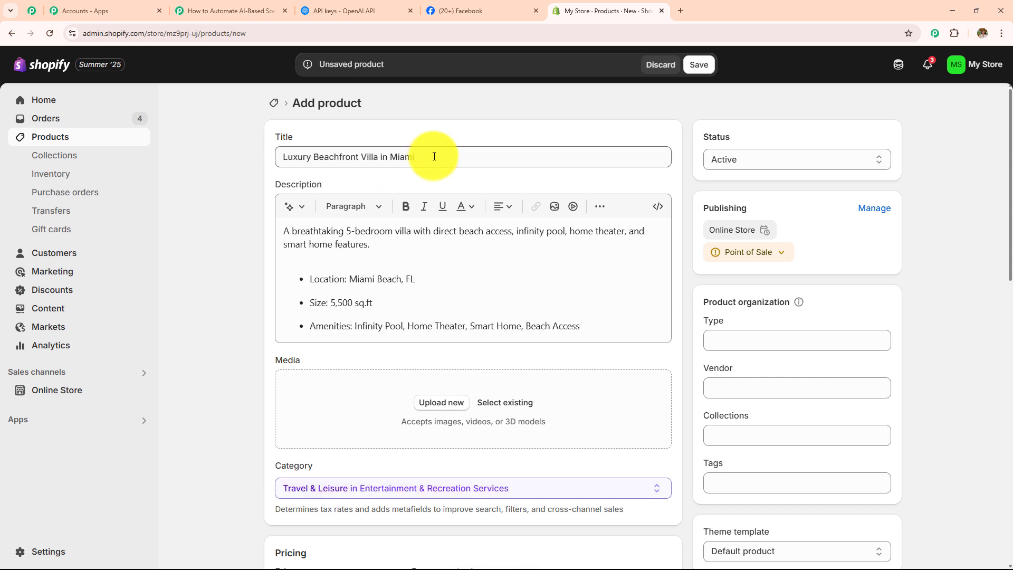
{"action": "left_click_drag", "start_coordinate": [434, 155], "coordinate": [195, 181]}
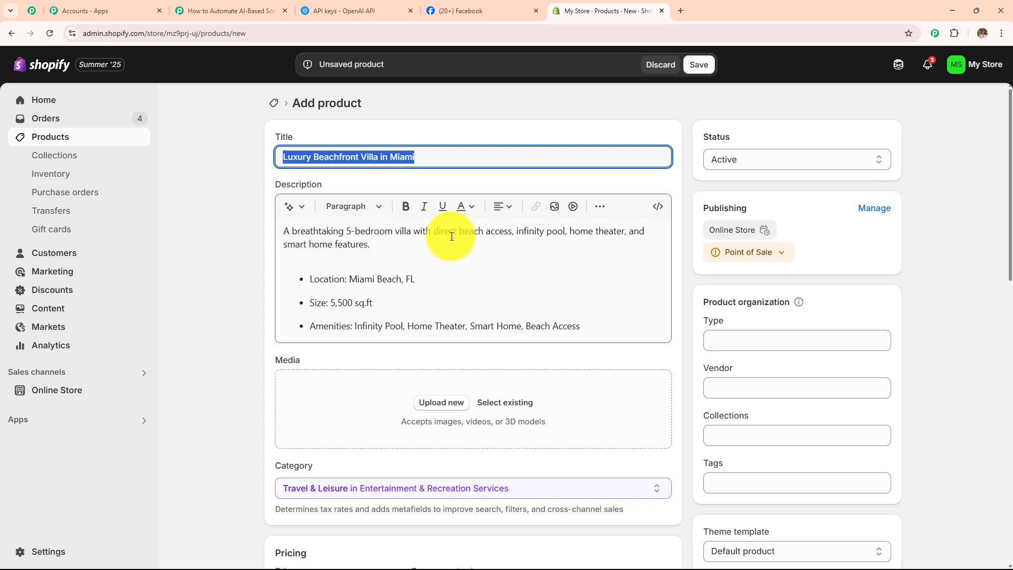
{"action": "scroll", "coordinate": [451, 280], "scroll_direction": "down", "scroll_amount": 6}
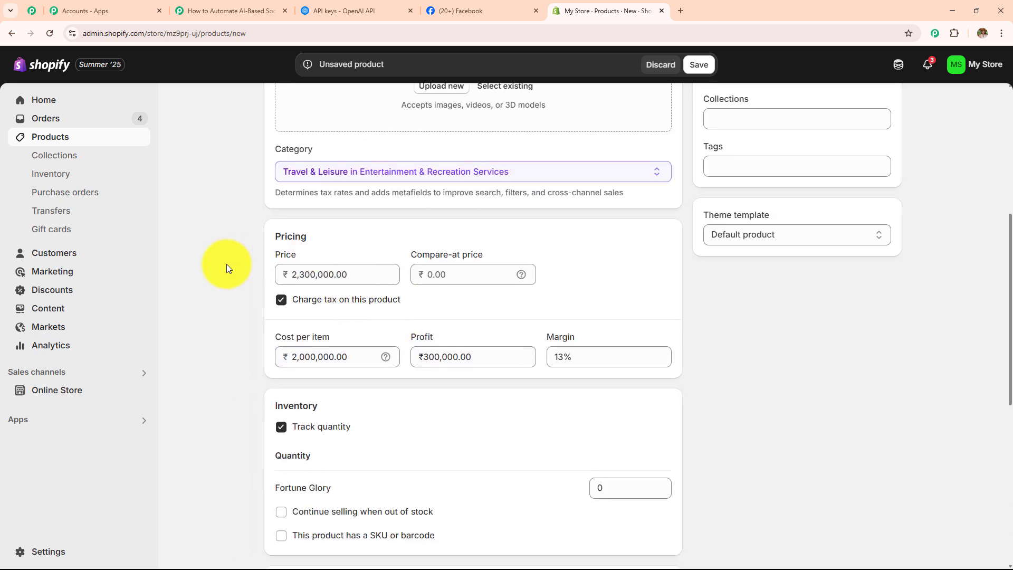
{"action": "scroll", "coordinate": [387, 324], "scroll_direction": "down", "scroll_amount": 8}
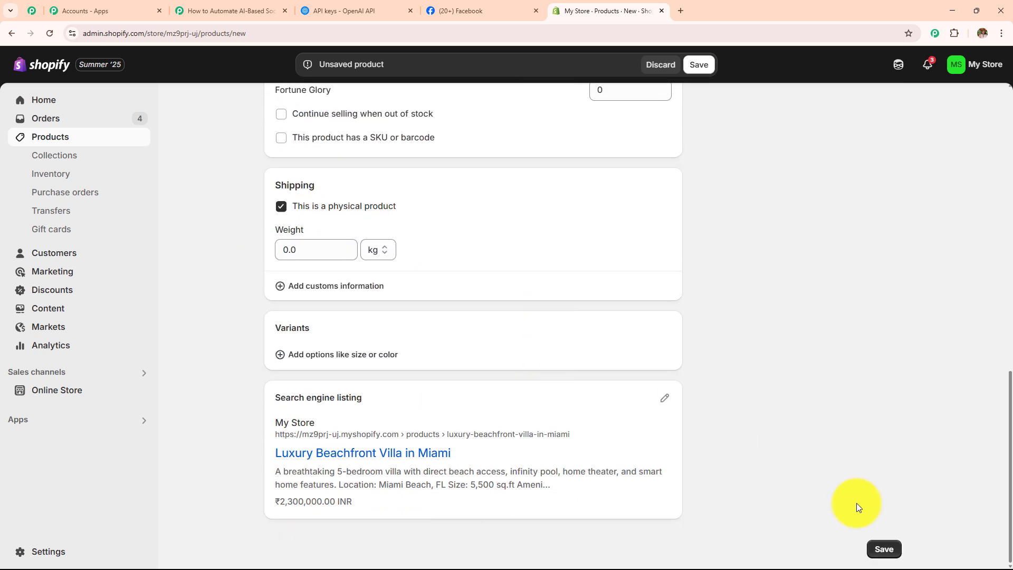
{"action": "left_click", "coordinate": [881, 548]}
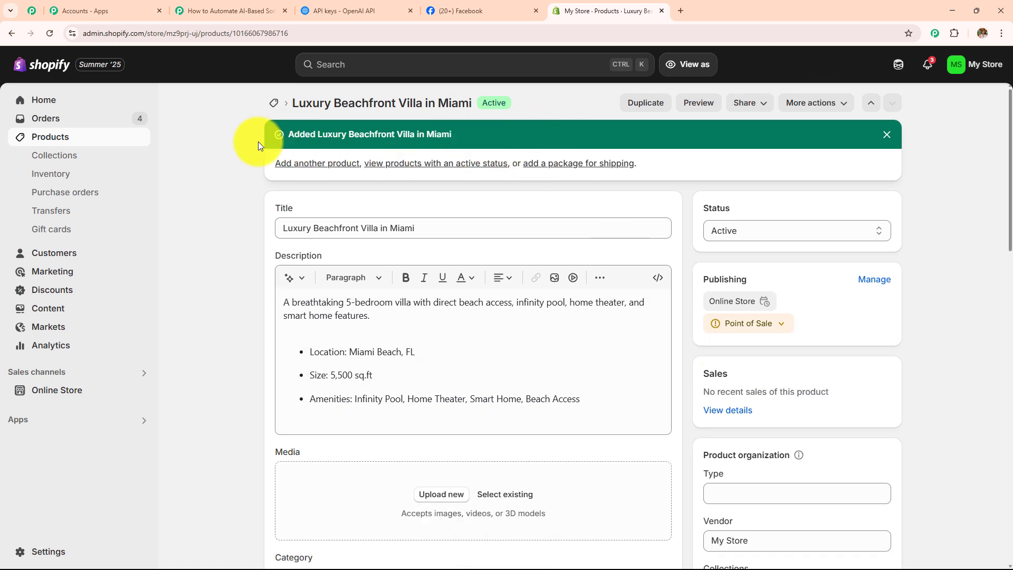
Step: Reload the Serene Spaces Facebook page and read the full text of the newest post about the beachfront villa
{"action": "left_click", "coordinate": [427, 10]}
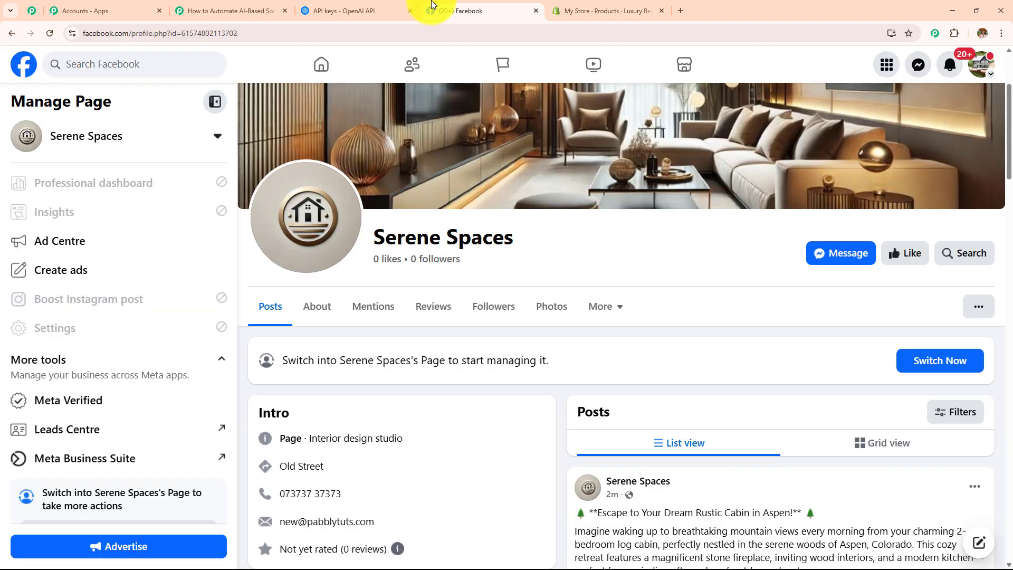
{"action": "left_click", "coordinate": [49, 34]}
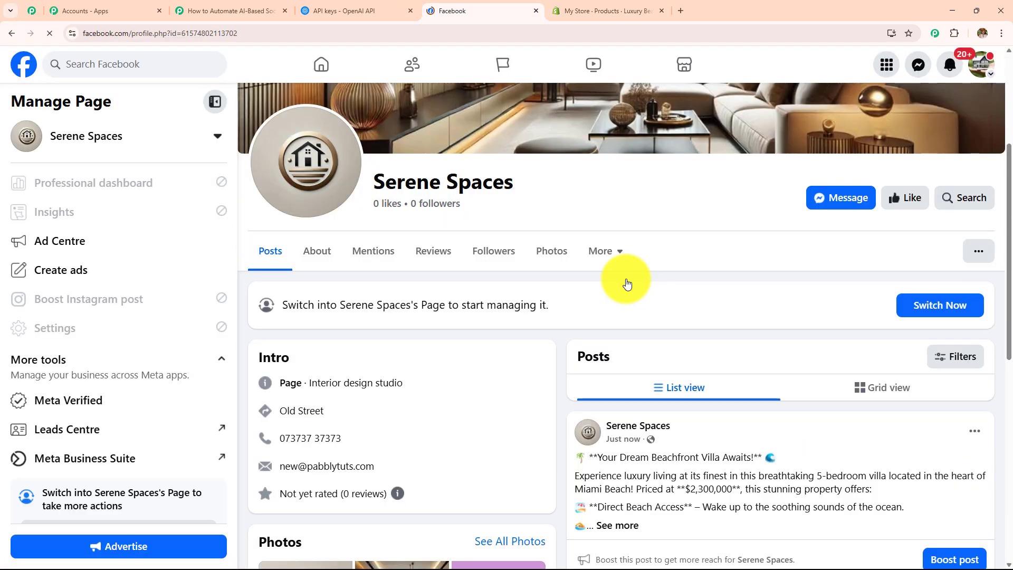
{"action": "scroll", "coordinate": [626, 285], "scroll_direction": "down", "scroll_amount": 3}
{"action": "left_click", "coordinate": [617, 366]}
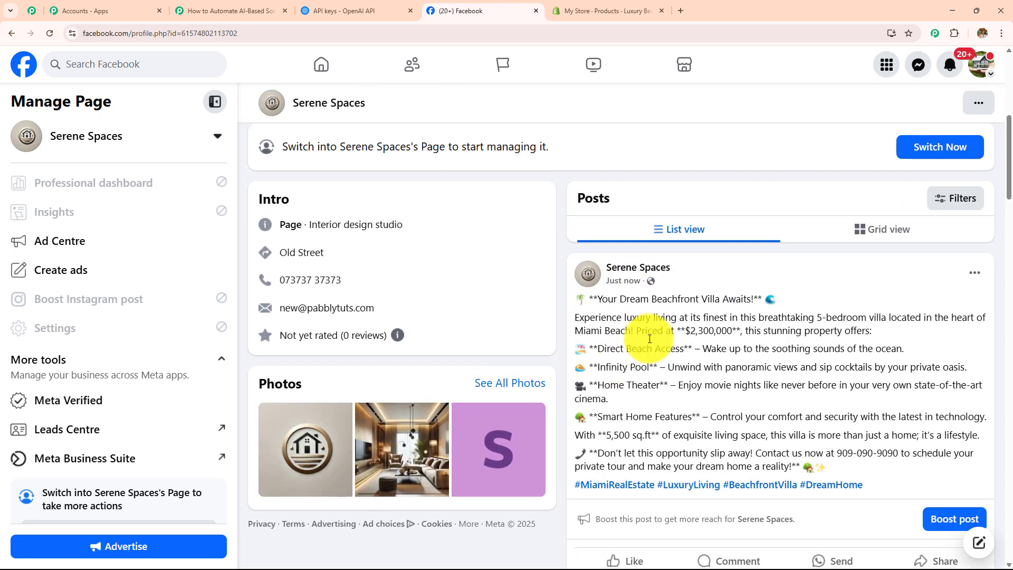
{"action": "left_click_drag", "start_coordinate": [593, 298], "coordinate": [755, 295]}
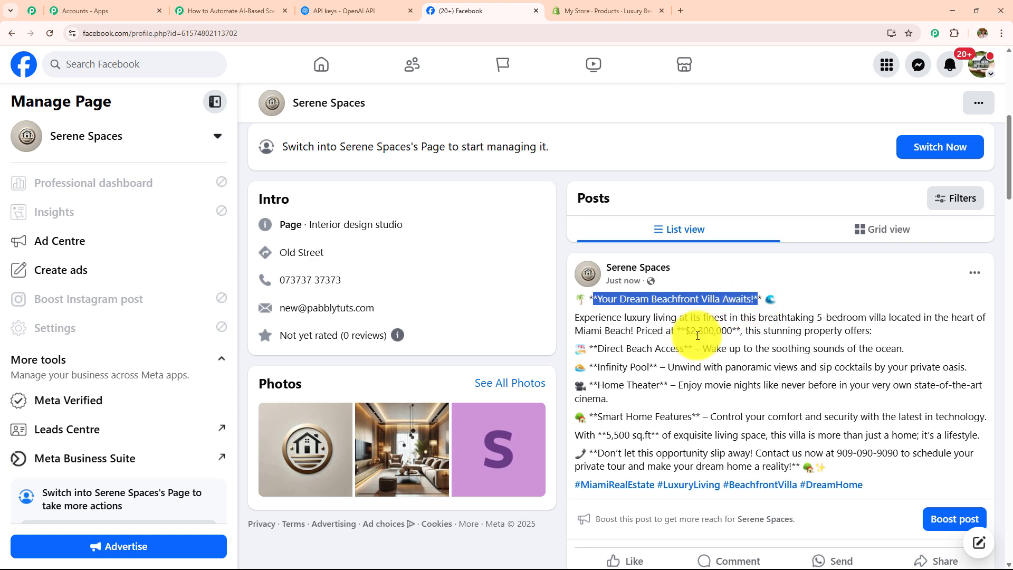
{"action": "left_click", "coordinate": [584, 320]}
{"action": "left_click_drag", "start_coordinate": [584, 320], "coordinate": [904, 489]}
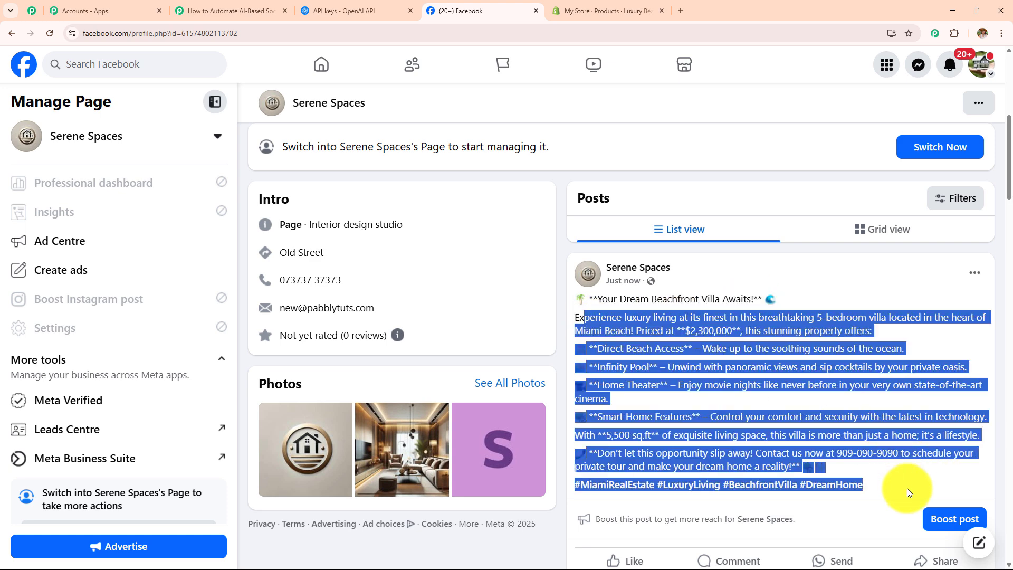
{"action": "left_click", "coordinate": [719, 357]}
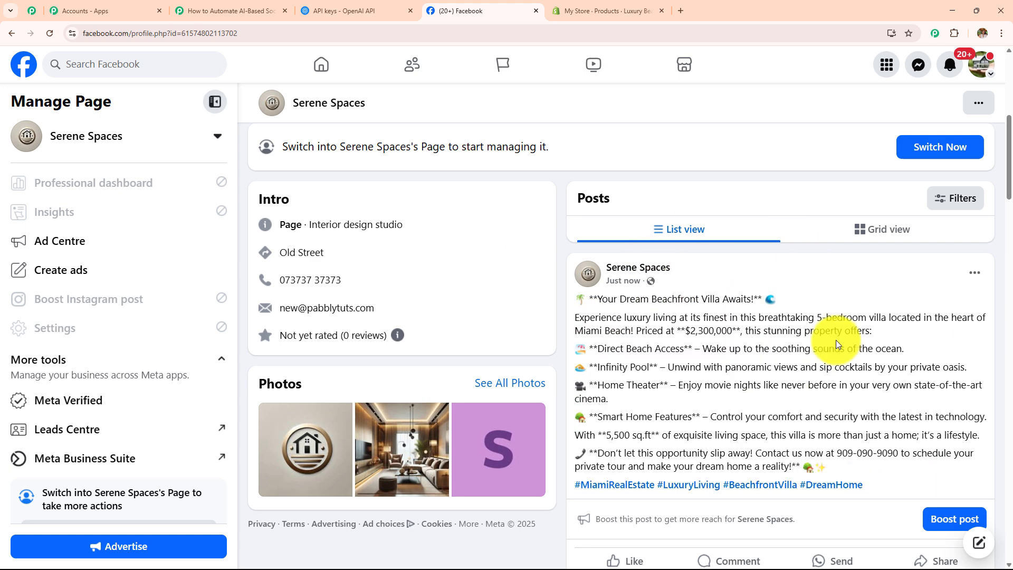
{"action": "left_click", "coordinate": [232, 11]}
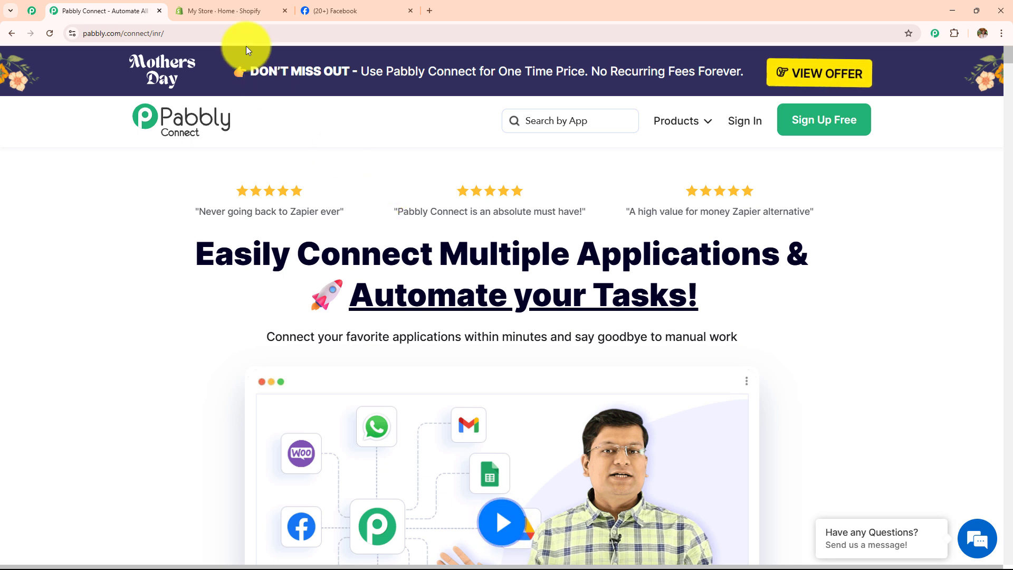
{"action": "left_click", "coordinate": [229, 10]}
{"action": "left_click", "coordinate": [349, 9]}
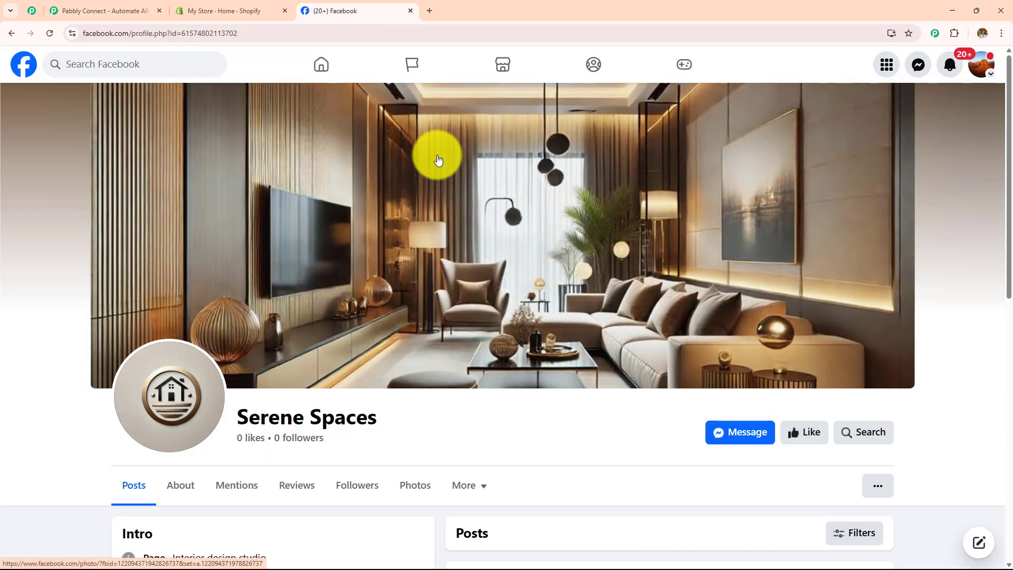
{"action": "left_click", "coordinate": [106, 10]}
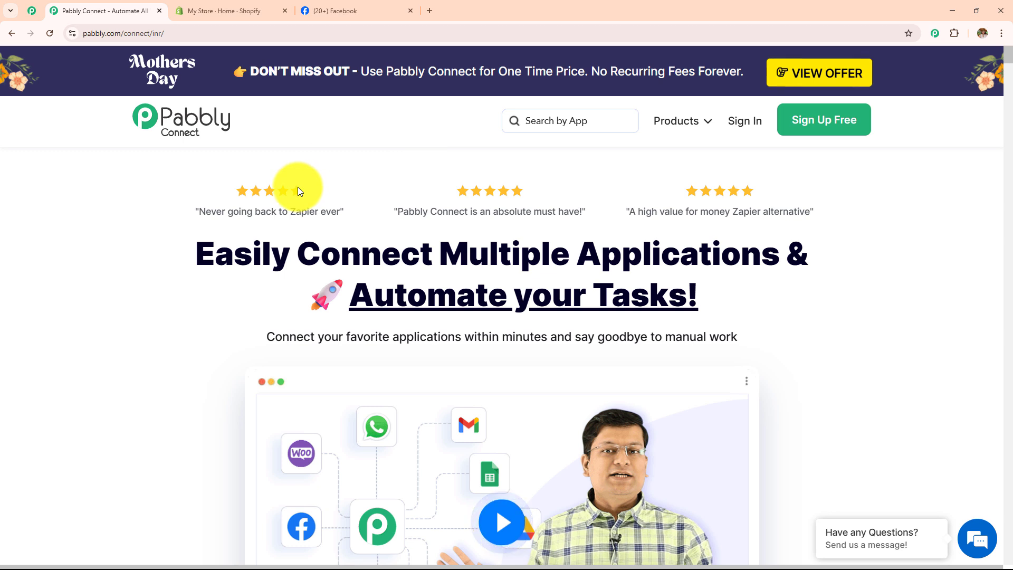
{"action": "left_click", "coordinate": [217, 36]}
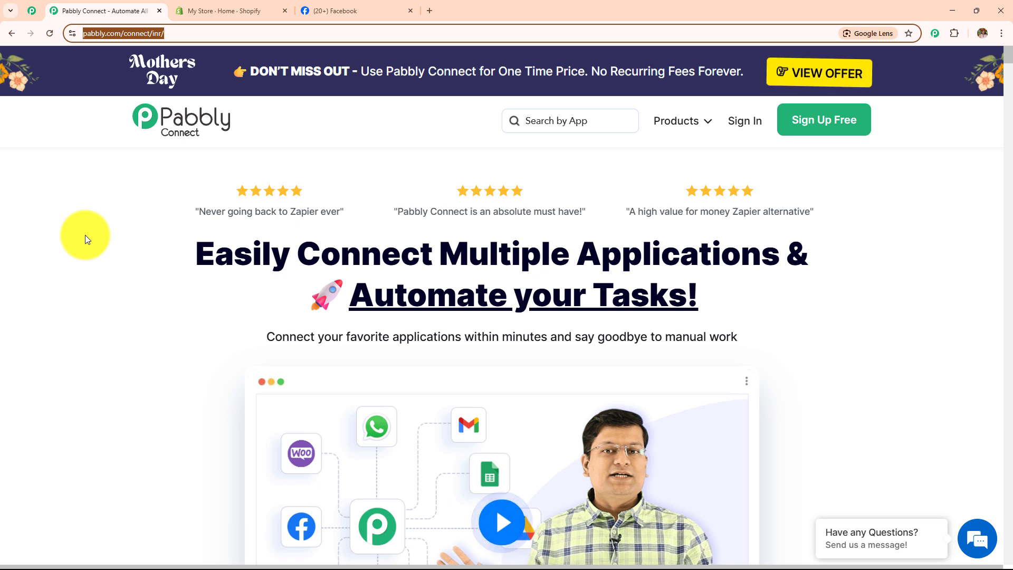
{"action": "left_click", "coordinate": [85, 235]}
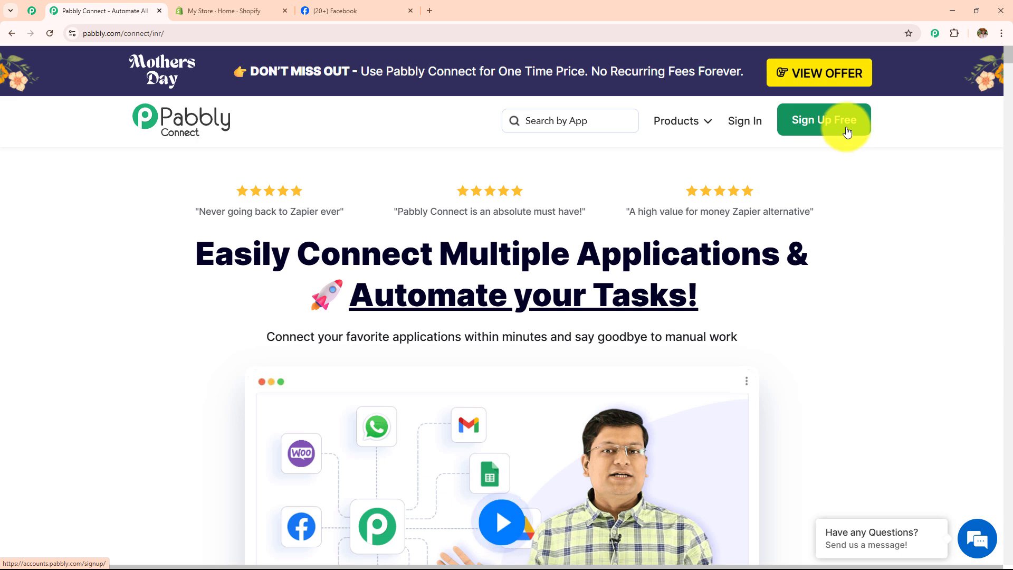
Step: Sign in to the Pabbly account and access the Pabbly Connect application from the list of apps
{"action": "left_click", "coordinate": [762, 121]}
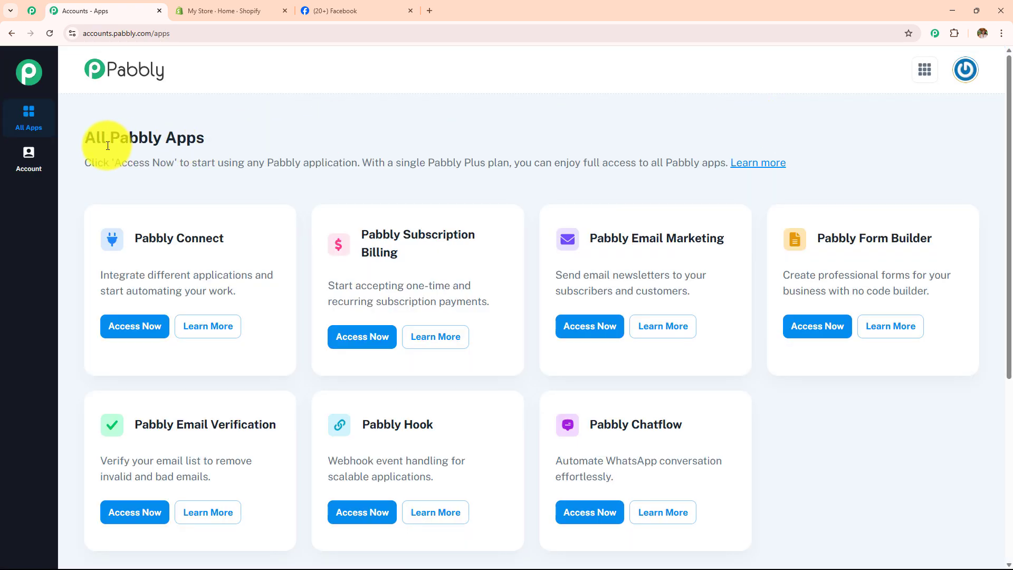
{"action": "triple_click", "coordinate": [108, 136]}
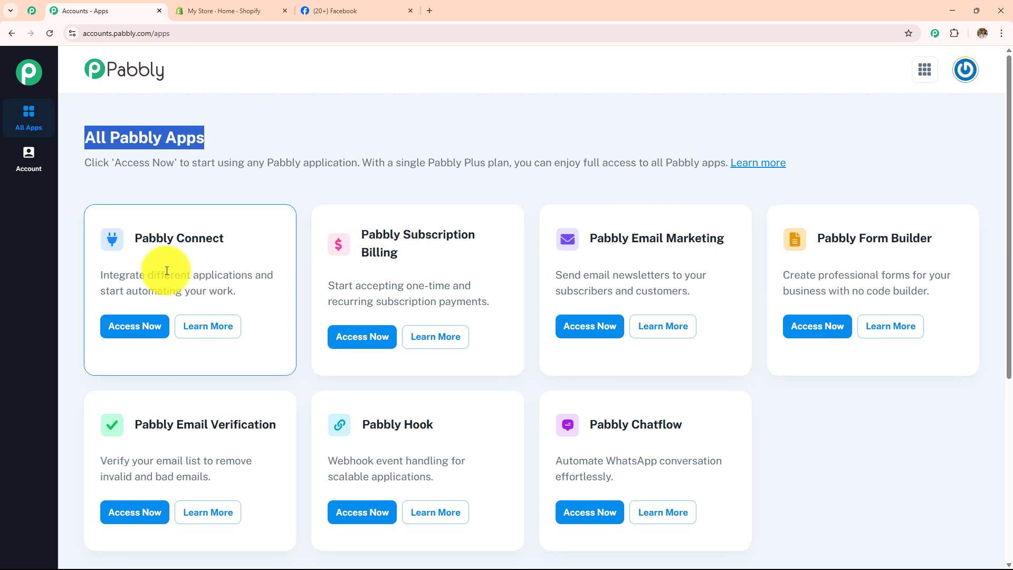
{"action": "left_click_drag", "start_coordinate": [136, 240], "coordinate": [235, 239]}
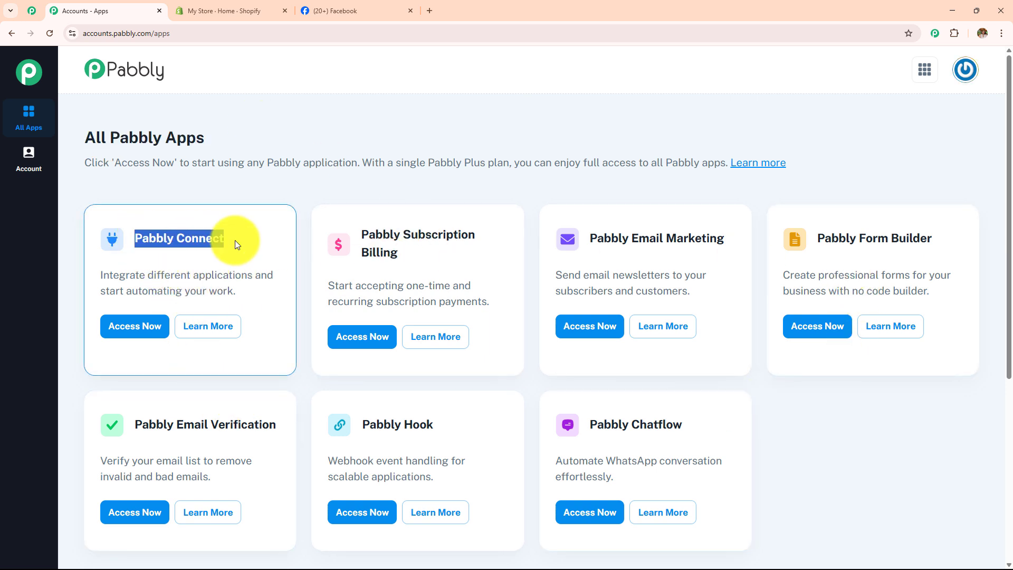
{"action": "left_click", "coordinate": [129, 326]}
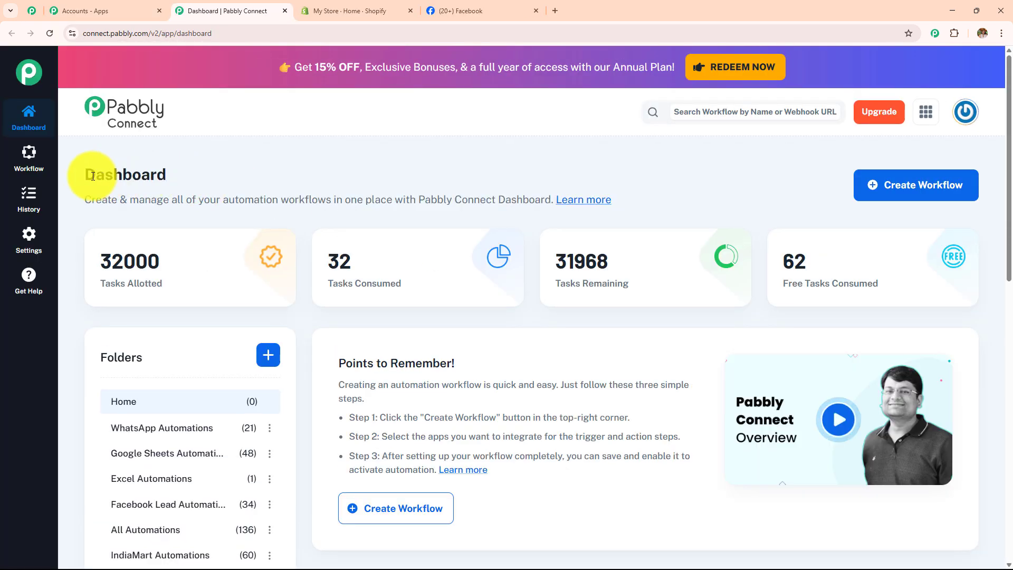
{"action": "double_click", "coordinate": [93, 176]}
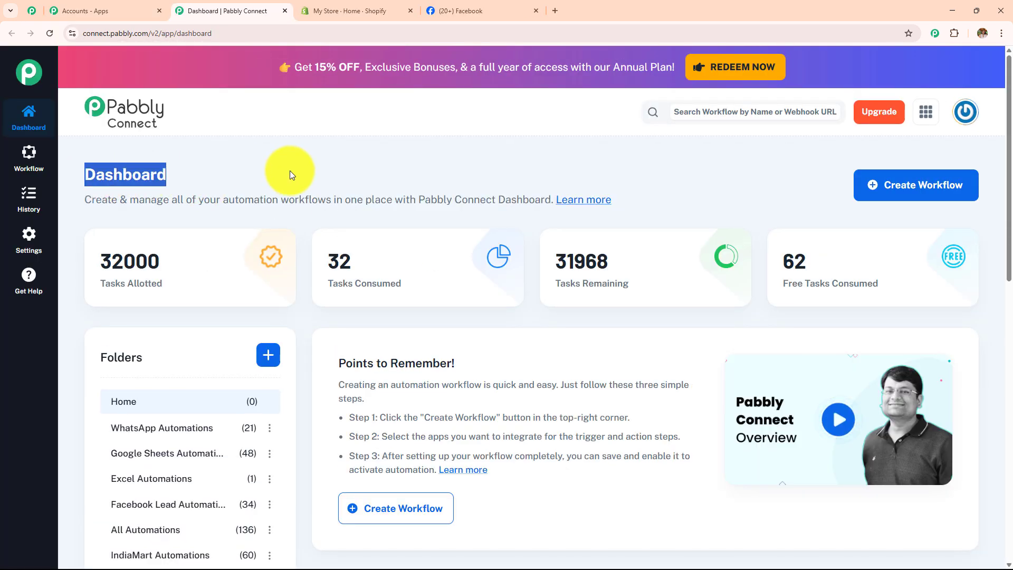
{"action": "scroll", "coordinate": [488, 288], "scroll_direction": "down", "scroll_amount": 4}
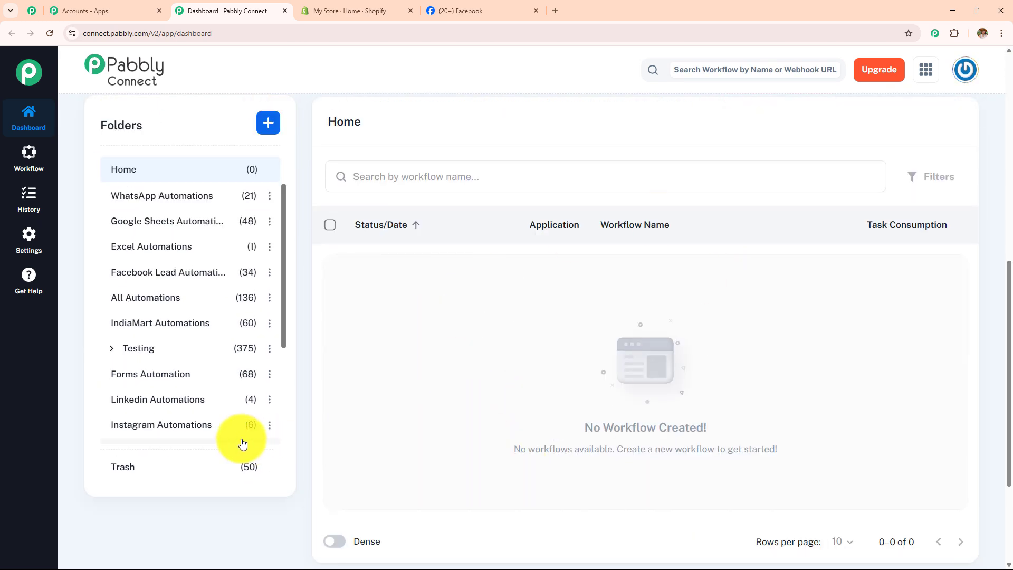
{"action": "scroll", "coordinate": [241, 441], "scroll_direction": "up", "scroll_amount": 1}
{"action": "scroll", "coordinate": [241, 441], "scroll_direction": "up", "scroll_amount": 4}
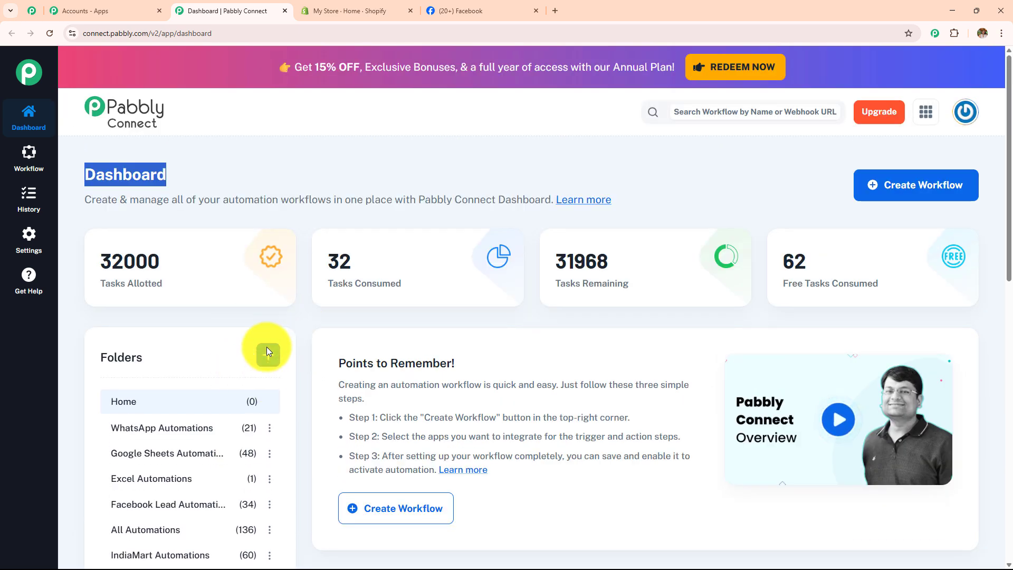
{"action": "left_click", "coordinate": [267, 352]}
{"action": "left_click", "coordinate": [324, 273]}
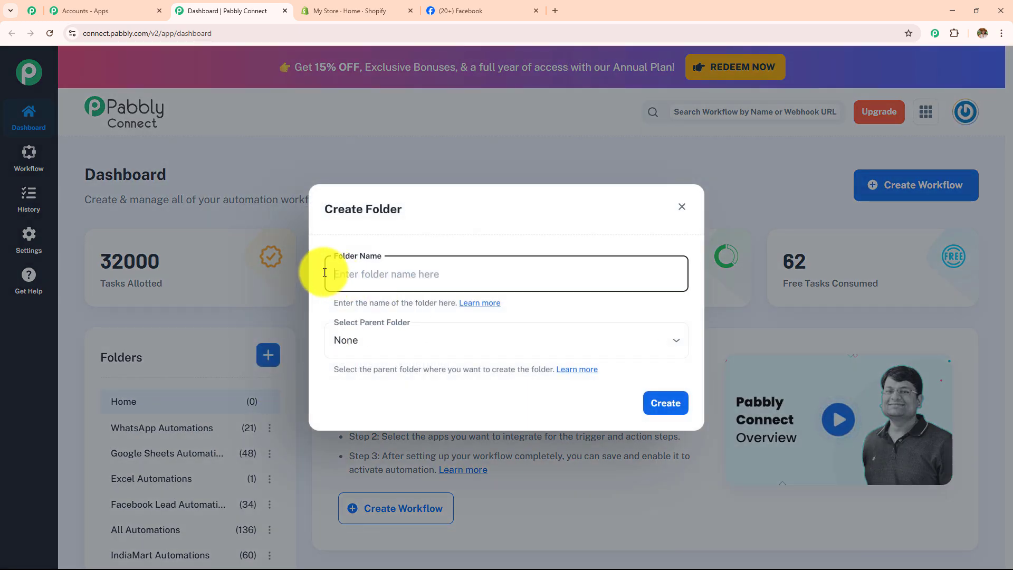
{"action": "left_click", "coordinate": [419, 325]}
{"action": "scroll", "coordinate": [419, 306], "scroll_direction": "down", "scroll_amount": 5}
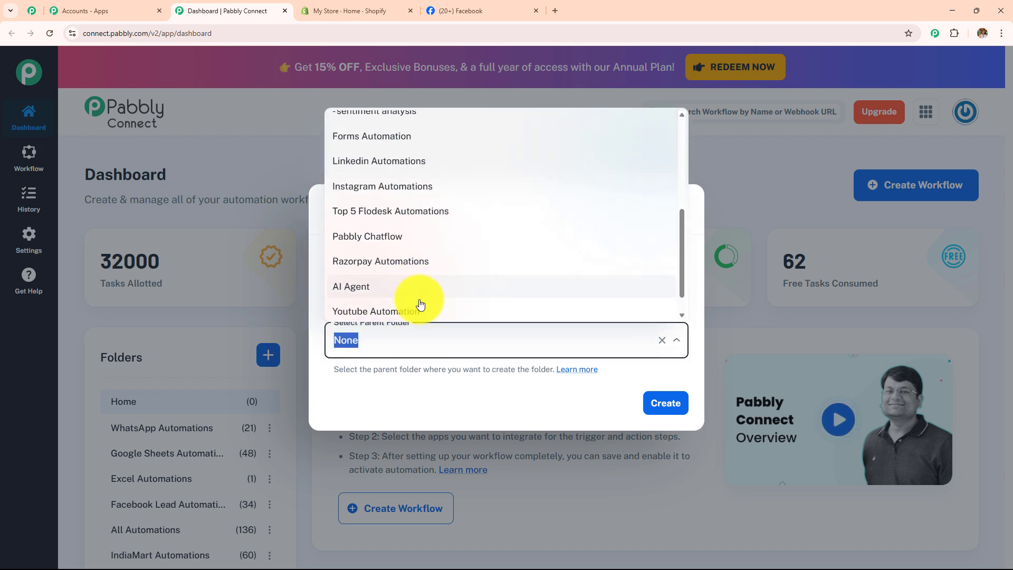
{"action": "left_click", "coordinate": [606, 393]}
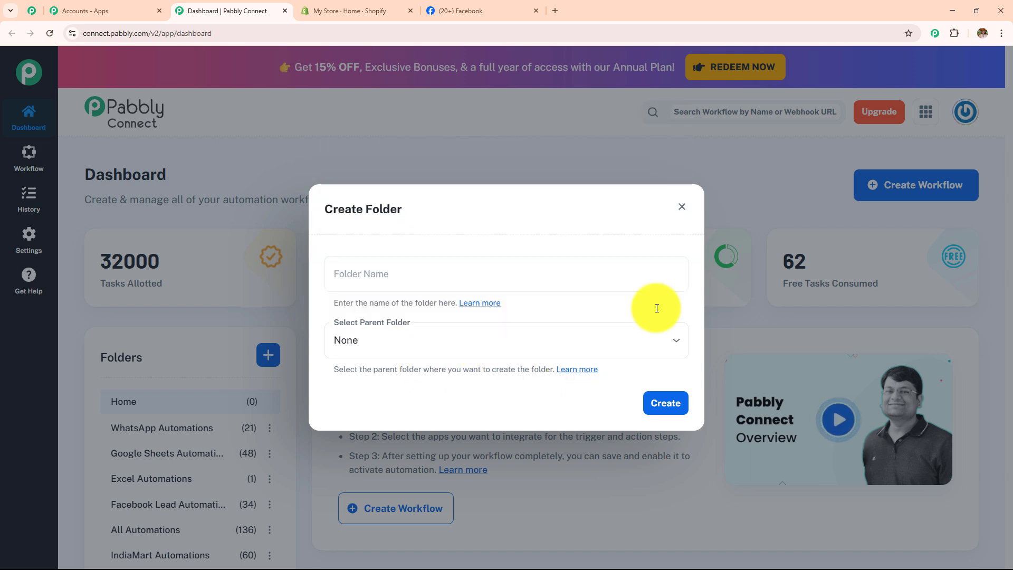
{"action": "left_click", "coordinate": [685, 211]}
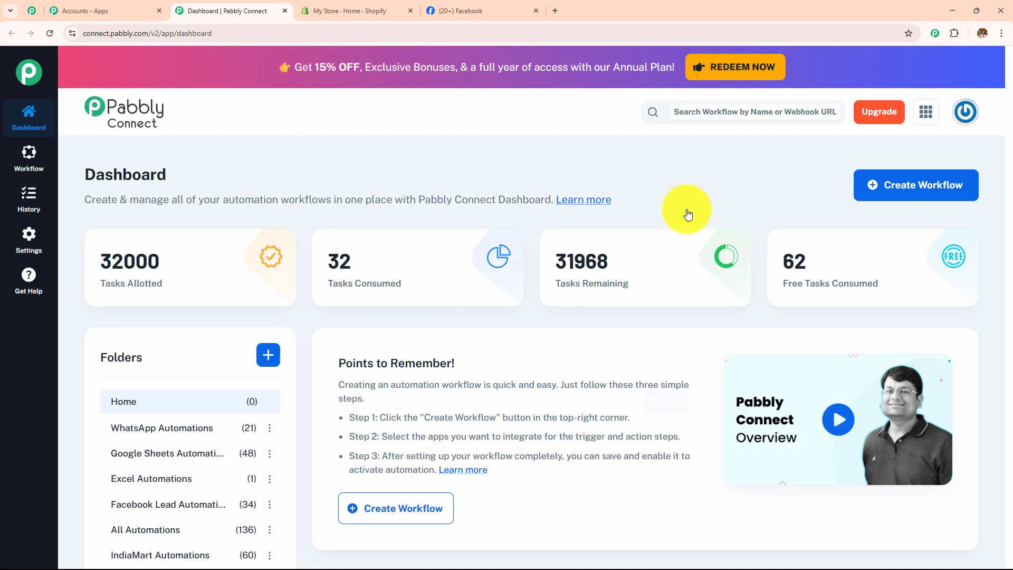
Step: Start a new workflow and name it "How to Automate AI-Based Social Media Ad Copy for Real Estate in Shopify"
{"action": "left_click", "coordinate": [897, 196]}
{"action": "left_click_drag", "start_coordinate": [418, 273], "coordinate": [327, 285]}
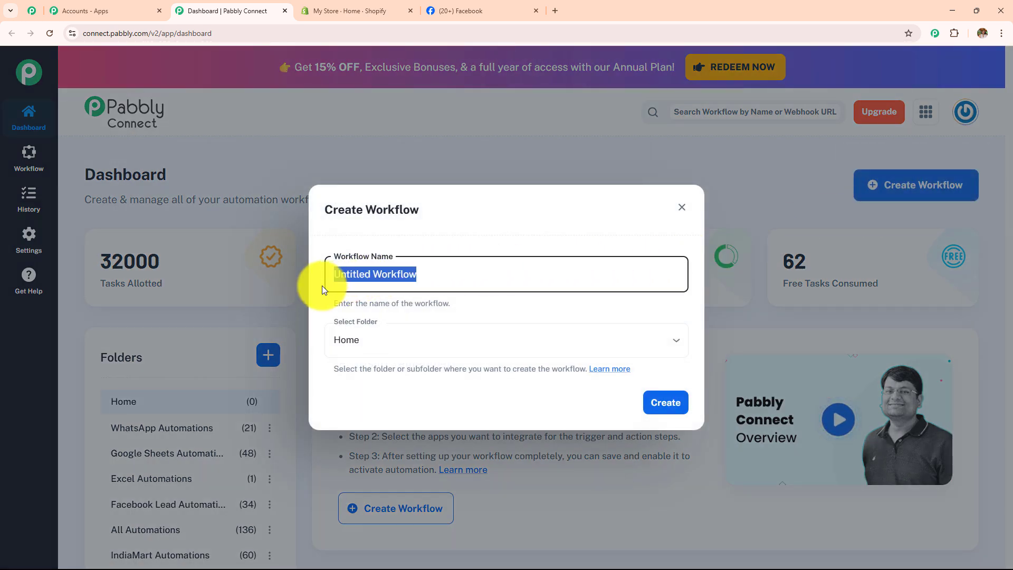
{"action": "key", "text": "BackSpace"}
{"action": "left_click", "coordinate": [365, 333]}
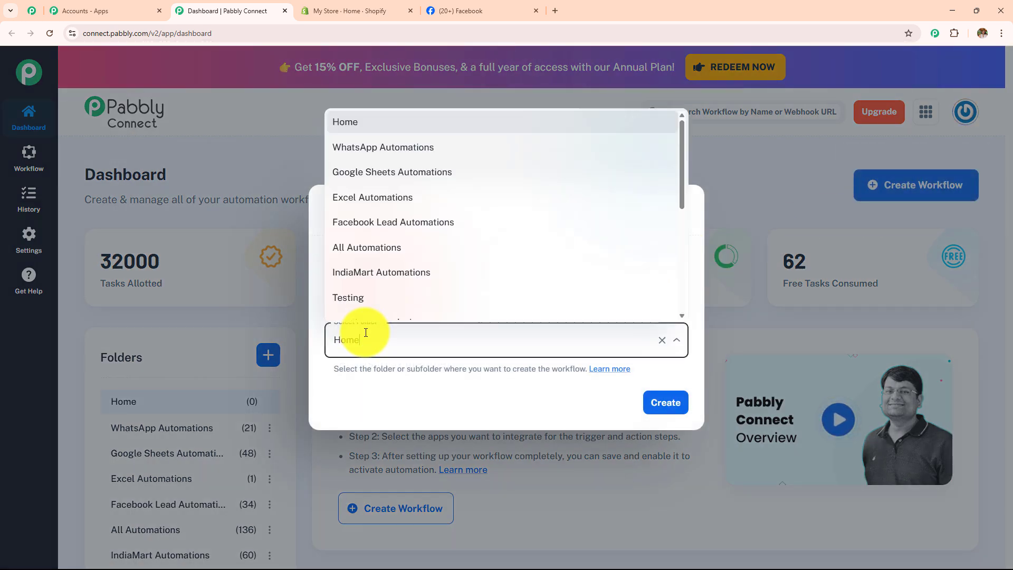
{"action": "scroll", "coordinate": [445, 235], "scroll_direction": "down", "scroll_amount": 5}
{"action": "scroll", "coordinate": [443, 236], "scroll_direction": "up", "scroll_amount": 5}
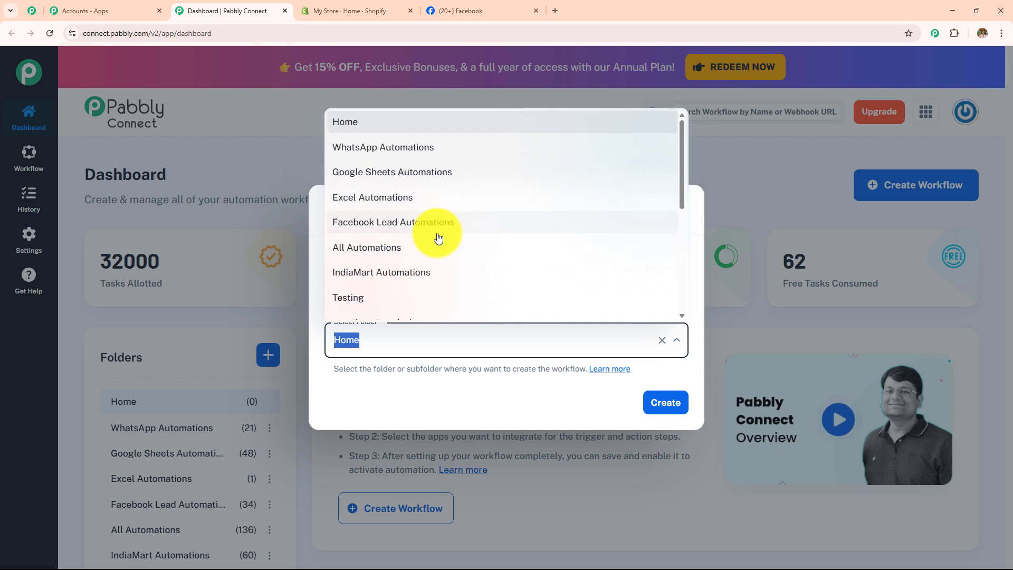
{"action": "left_click", "coordinate": [437, 394]}
{"action": "left_click", "coordinate": [418, 277]}
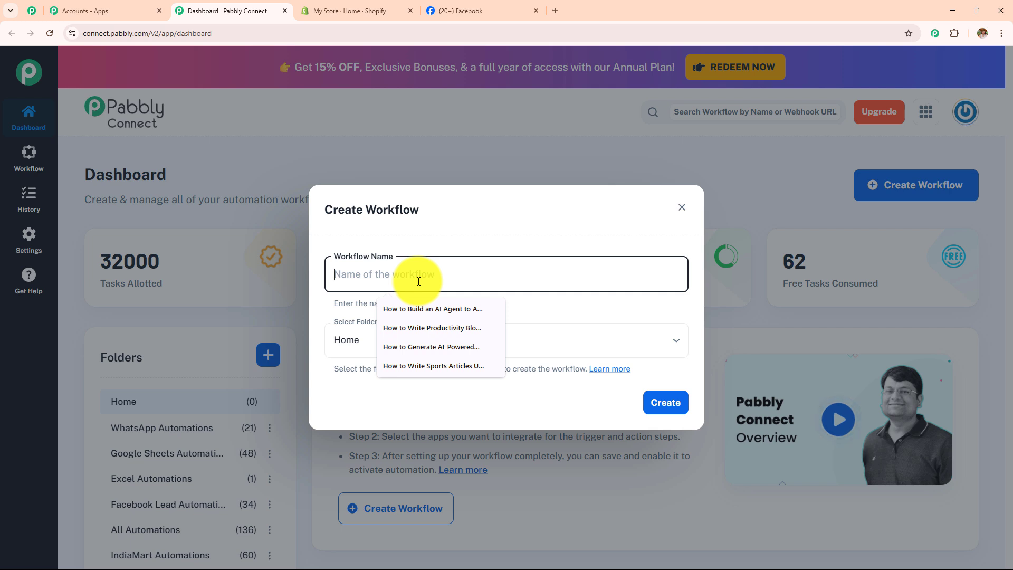
{"action": "key", "text": "ctrl+v"}
{"action": "left_click_drag", "start_coordinate": [418, 281], "coordinate": [258, 302]}
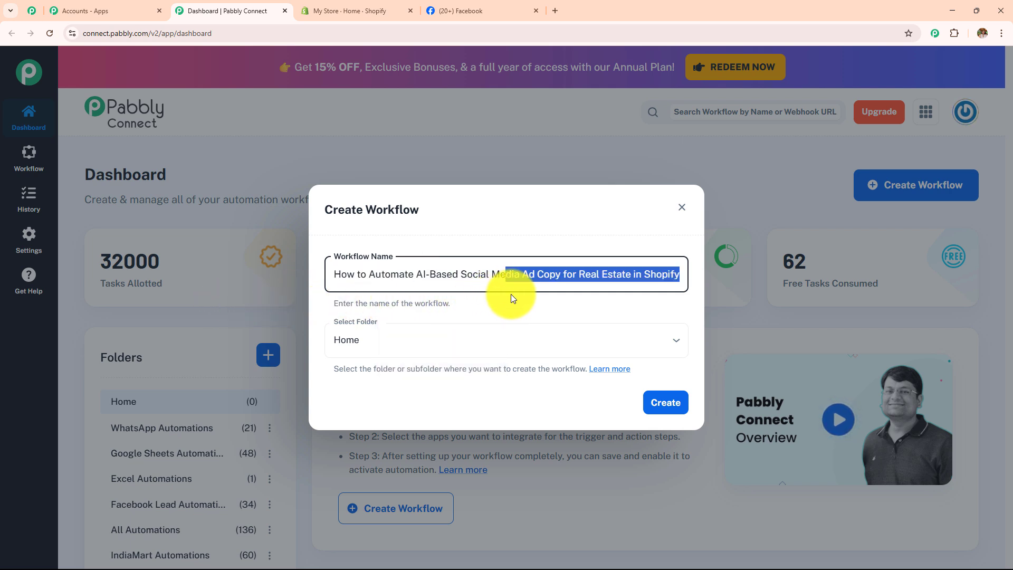
{"action": "left_click_drag", "start_coordinate": [598, 295], "coordinate": [680, 288]}
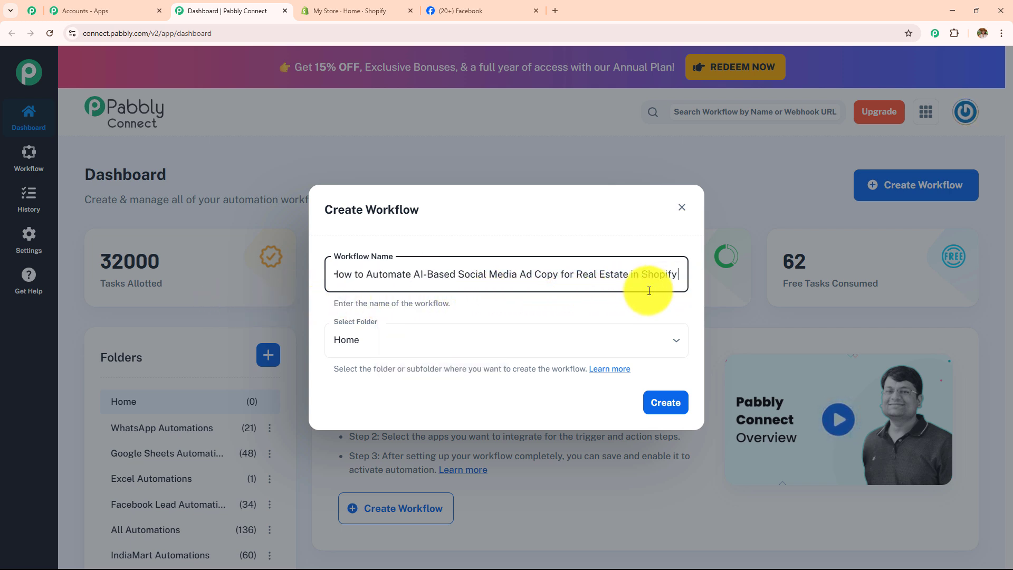
Step: Place the new workflow in the AI Agent folder and create it
{"action": "left_click", "coordinate": [472, 343]}
{"action": "scroll", "coordinate": [443, 205], "scroll_direction": "down", "scroll_amount": 5}
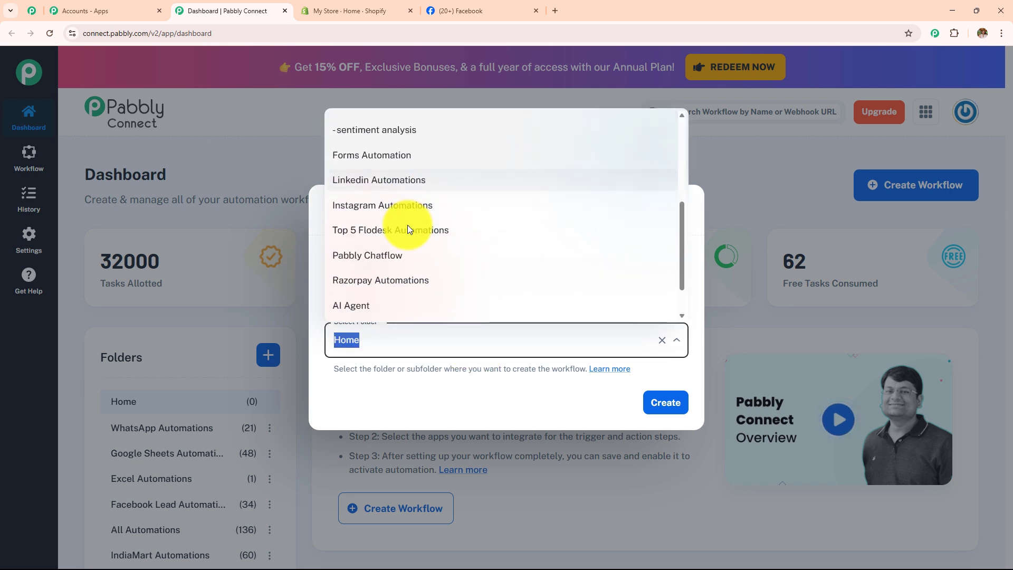
{"action": "scroll", "coordinate": [413, 243], "scroll_direction": "up", "scroll_amount": 6}
{"action": "scroll", "coordinate": [412, 248], "scroll_direction": "down", "scroll_amount": 5}
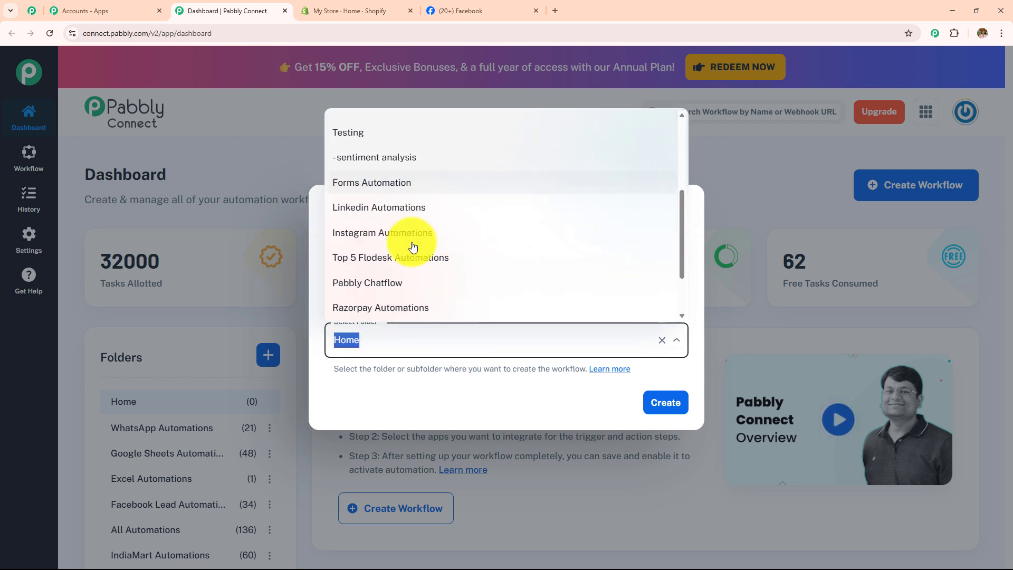
{"action": "scroll", "coordinate": [410, 249], "scroll_direction": "up", "scroll_amount": 5}
{"action": "scroll", "coordinate": [409, 252], "scroll_direction": "down", "scroll_amount": 5}
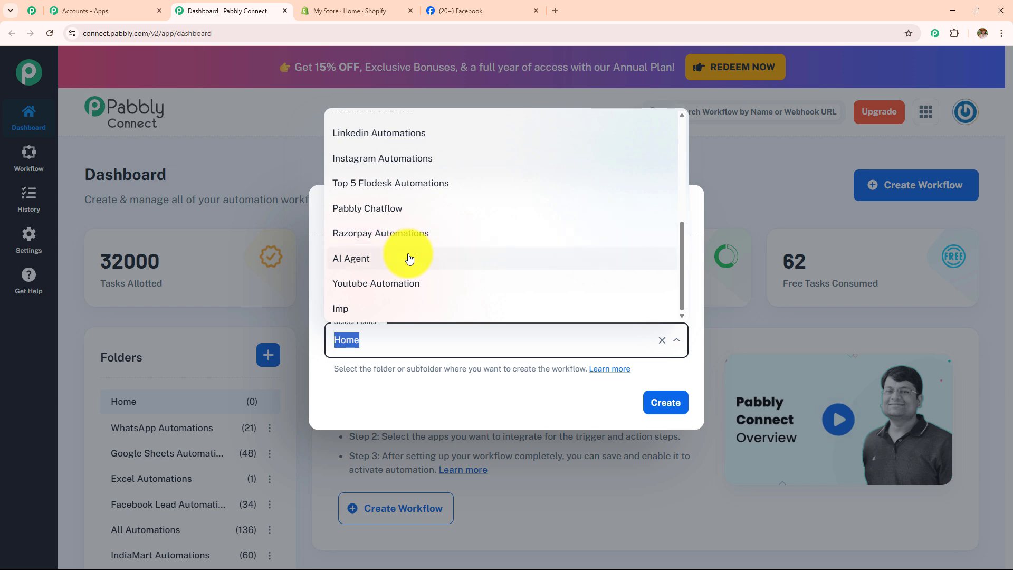
{"action": "left_click", "coordinate": [410, 257]}
{"action": "left_click", "coordinate": [659, 413]}
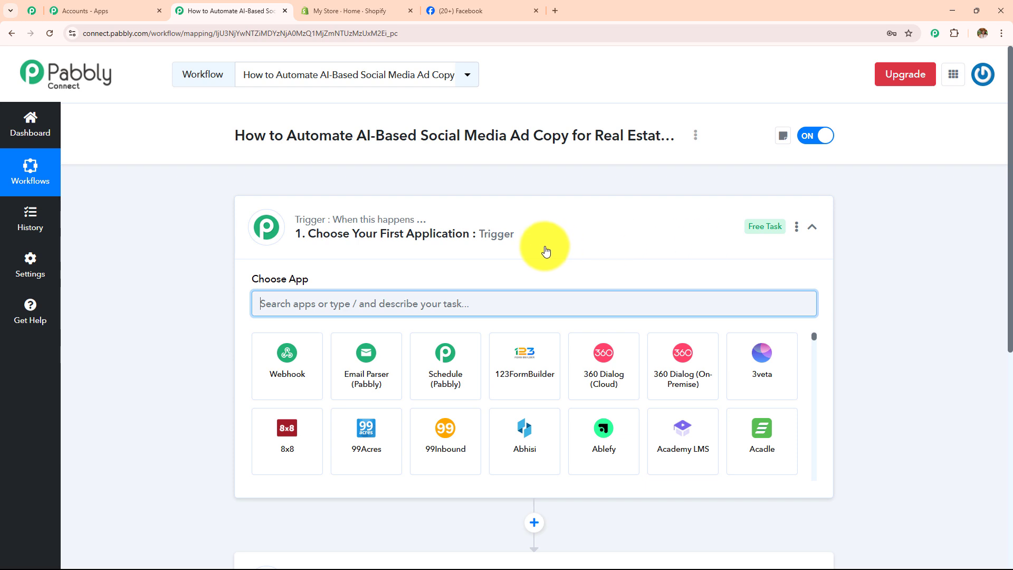
Step: Look over the Shopify store home and the posts on the Serene Spaces Facebook page, then return to the Pabbly Connect workflow
{"action": "left_click", "coordinate": [543, 249]}
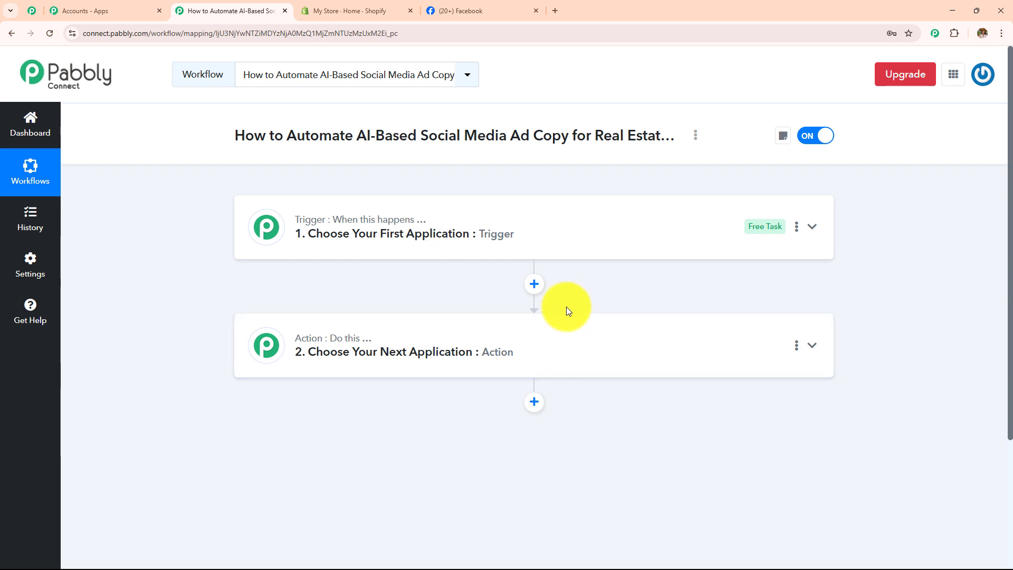
{"action": "left_click", "coordinate": [358, 10]}
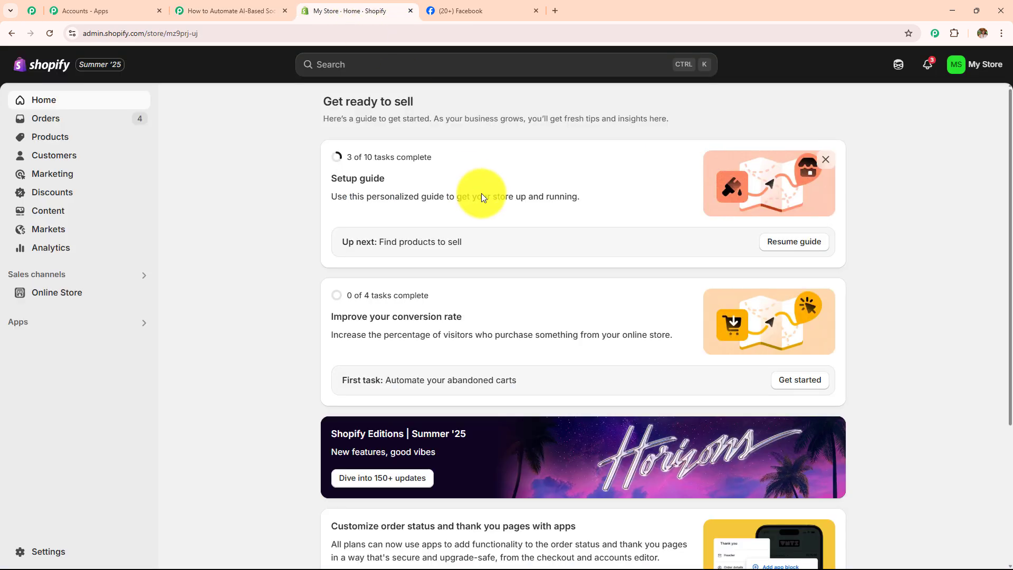
{"action": "left_click", "coordinate": [245, 11]}
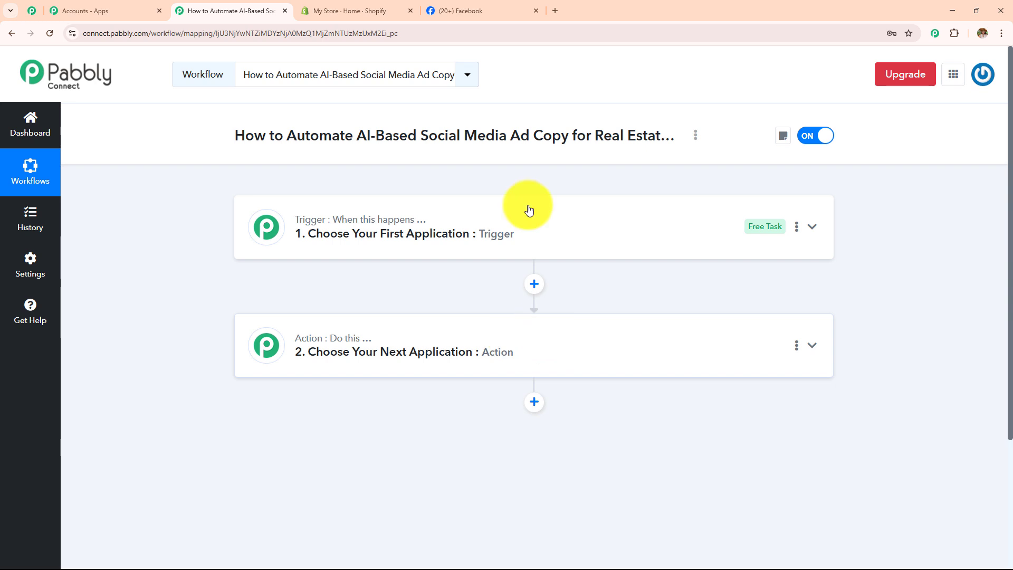
{"action": "left_click", "coordinate": [490, 12]}
{"action": "scroll", "coordinate": [586, 280], "scroll_direction": "down", "scroll_amount": 3}
{"action": "scroll", "coordinate": [585, 280], "scroll_direction": "down", "scroll_amount": 5}
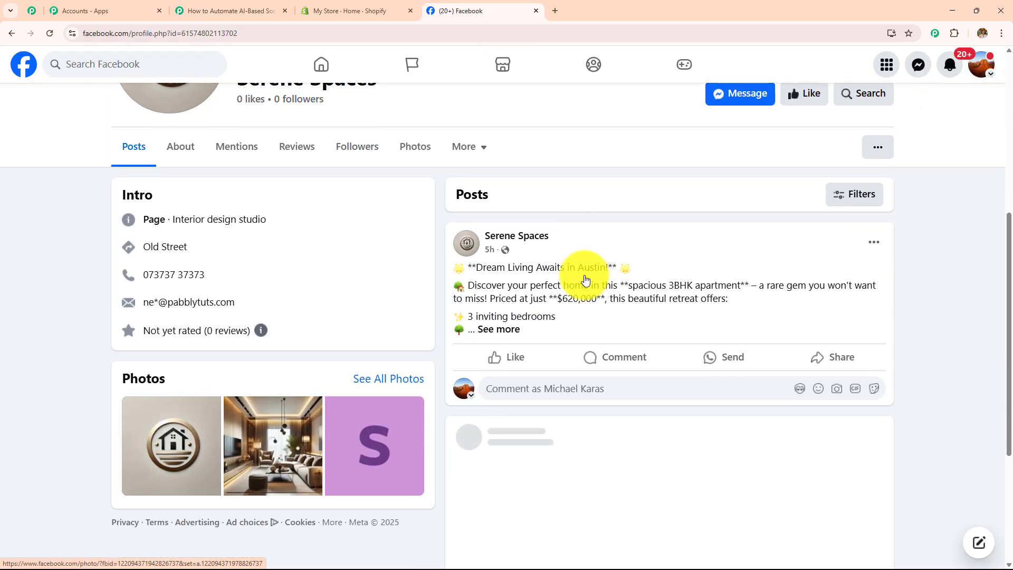
{"action": "scroll", "coordinate": [585, 280], "scroll_direction": "up", "scroll_amount": 10}
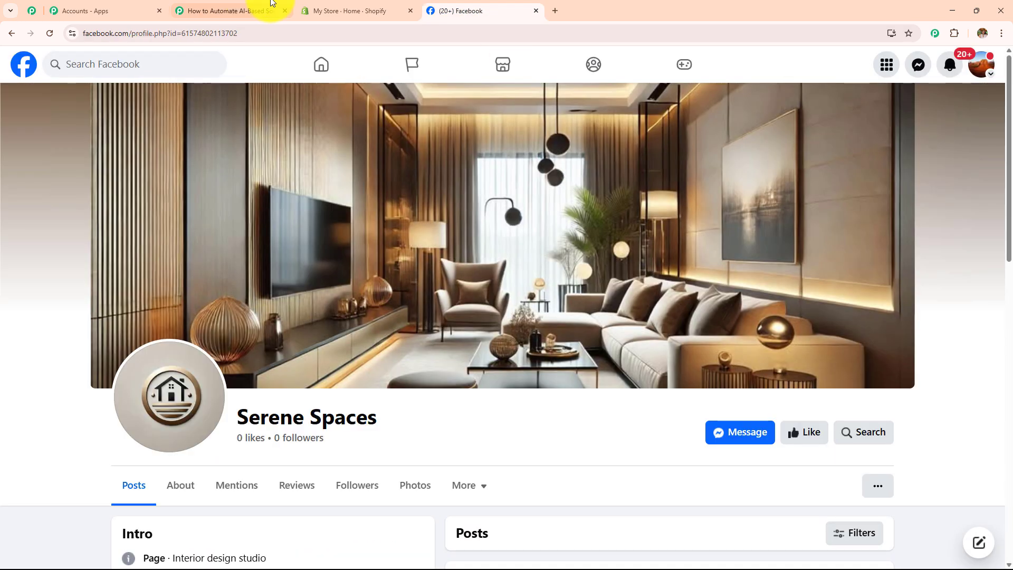
{"action": "left_click", "coordinate": [266, 10]}
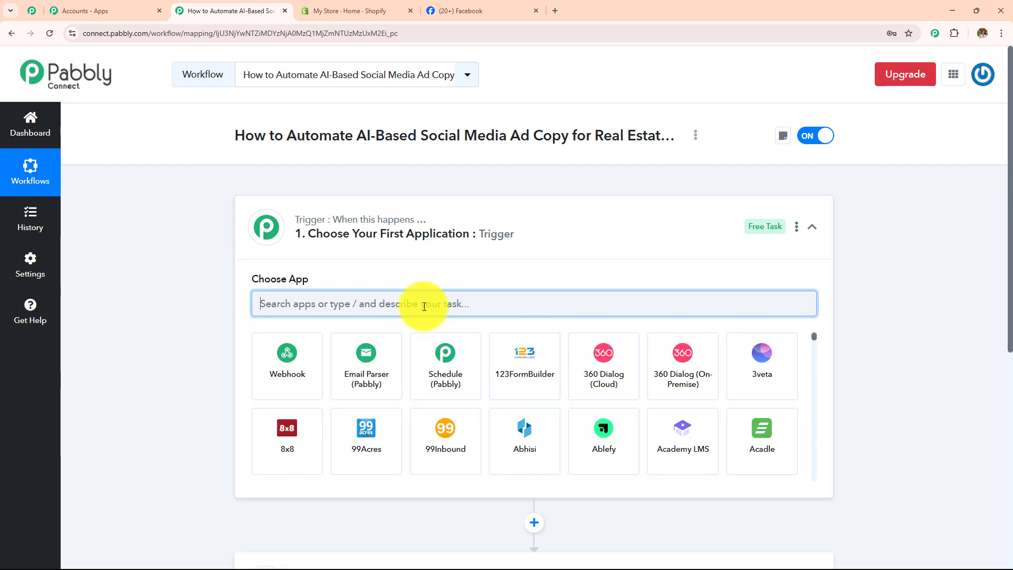
Step: Set the workflow's trigger app to Shopify (Legacy) with New Product as the trigger event
{"action": "type", "text": "Shopi"}
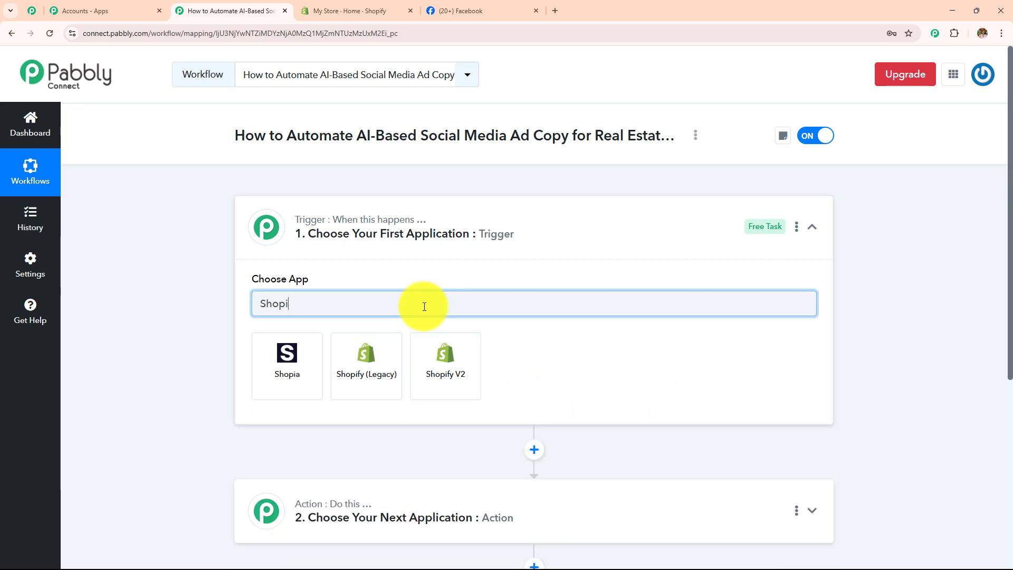
{"action": "left_click", "coordinate": [400, 377]}
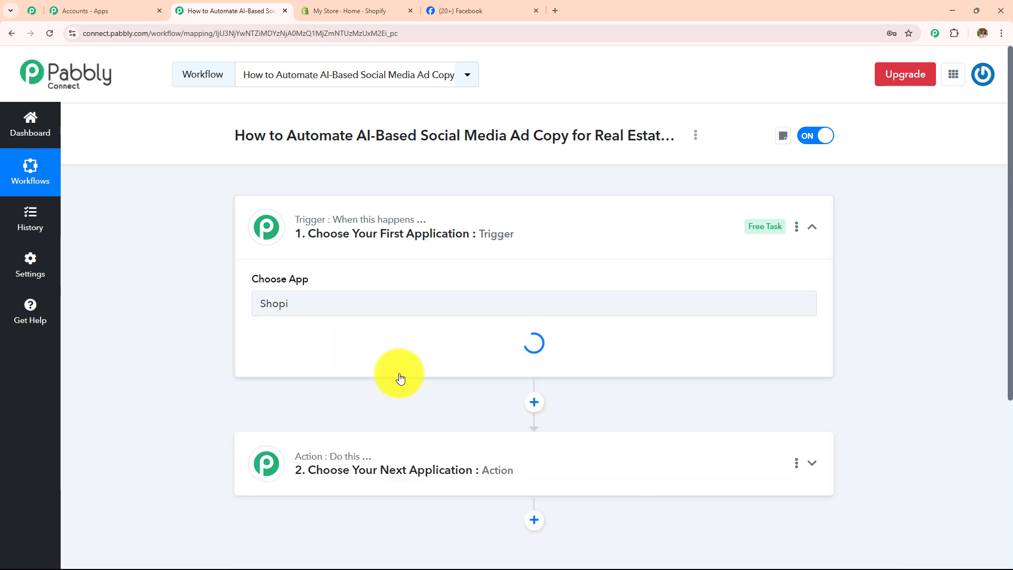
{"action": "left_click", "coordinate": [393, 364]}
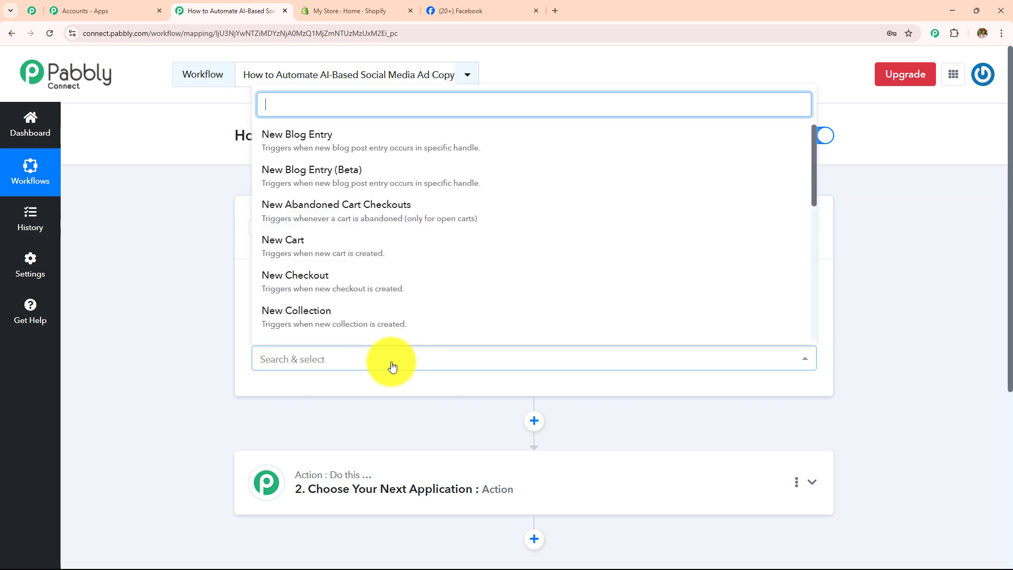
{"action": "type", "text": "new"}
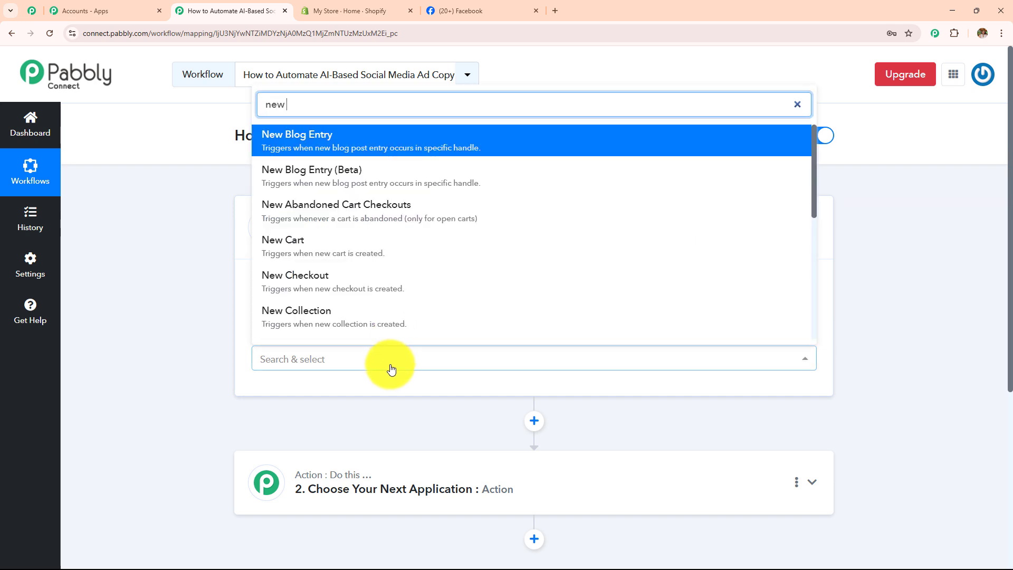
{"action": "type", "text": "p"}
{"action": "left_click", "coordinate": [364, 253]}
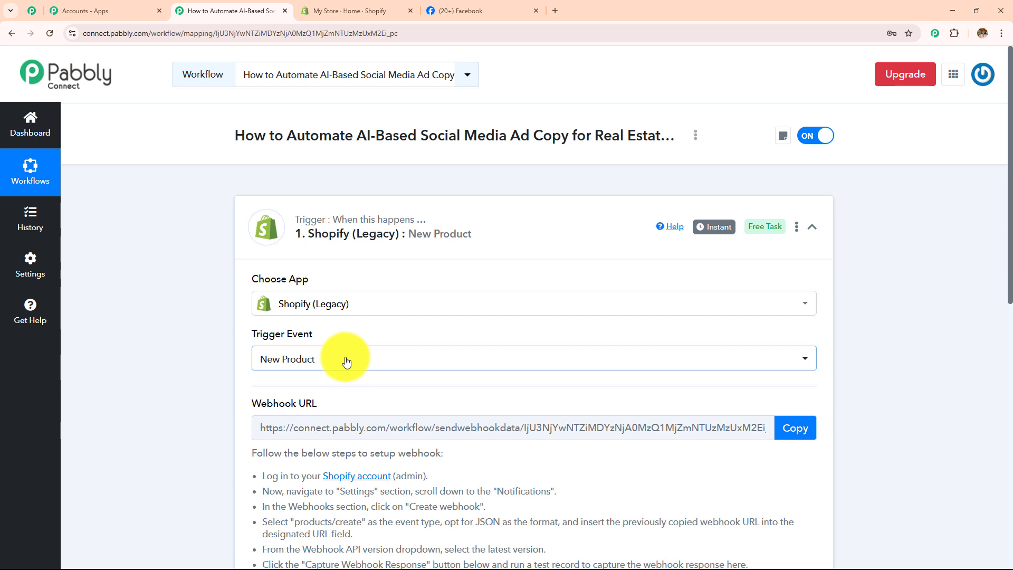
Step: Read the trigger's webhook setup instructions and open the Webhooks page in the Shopify store's notification settings
{"action": "scroll", "coordinate": [346, 362], "scroll_direction": "down", "scroll_amount": 4}
{"action": "scroll", "coordinate": [346, 357], "scroll_direction": "up", "scroll_amount": 2}
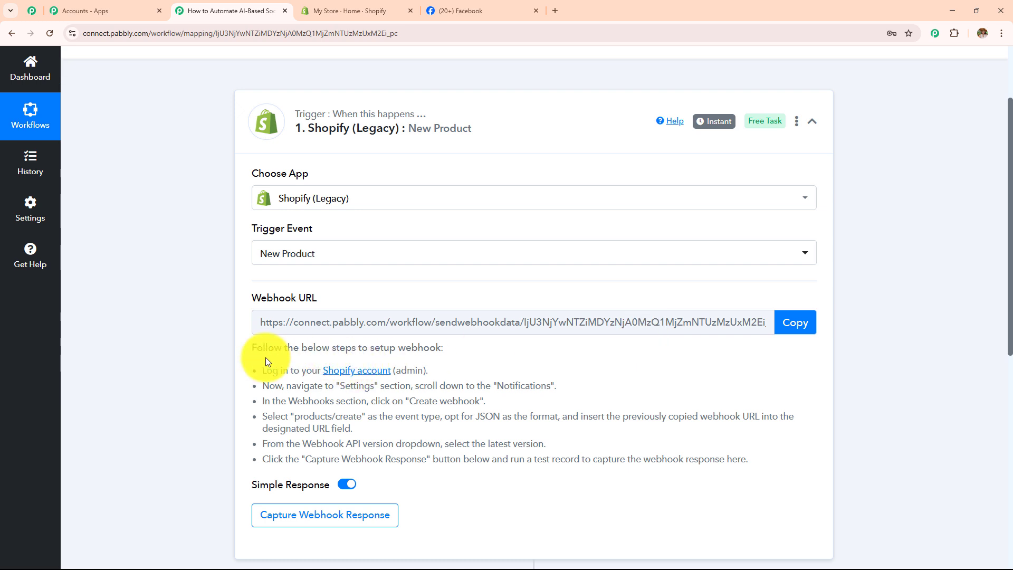
{"action": "left_click_drag", "start_coordinate": [263, 360], "coordinate": [698, 450]}
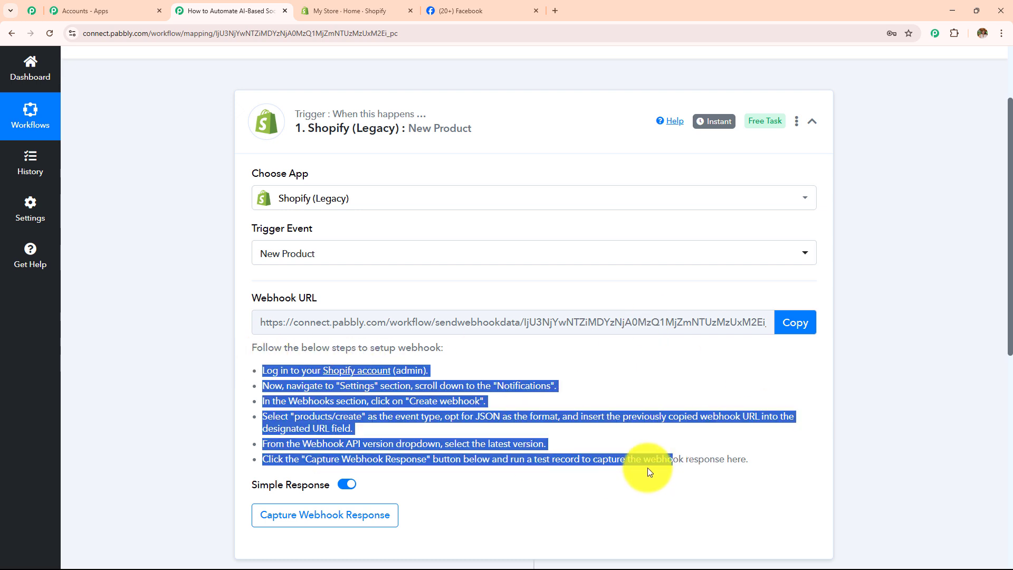
{"action": "left_click", "coordinate": [332, 15]}
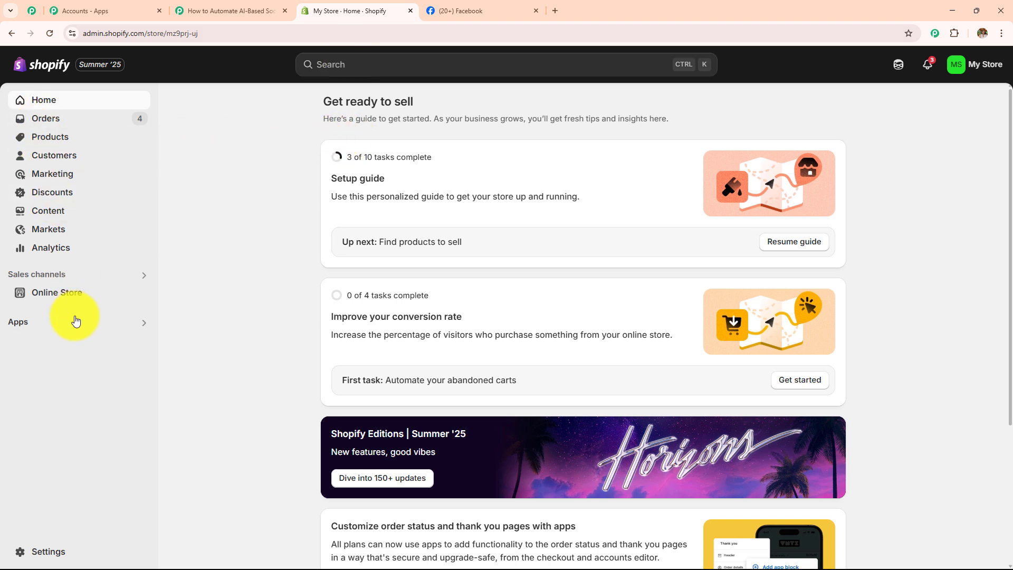
{"action": "left_click", "coordinate": [46, 547]}
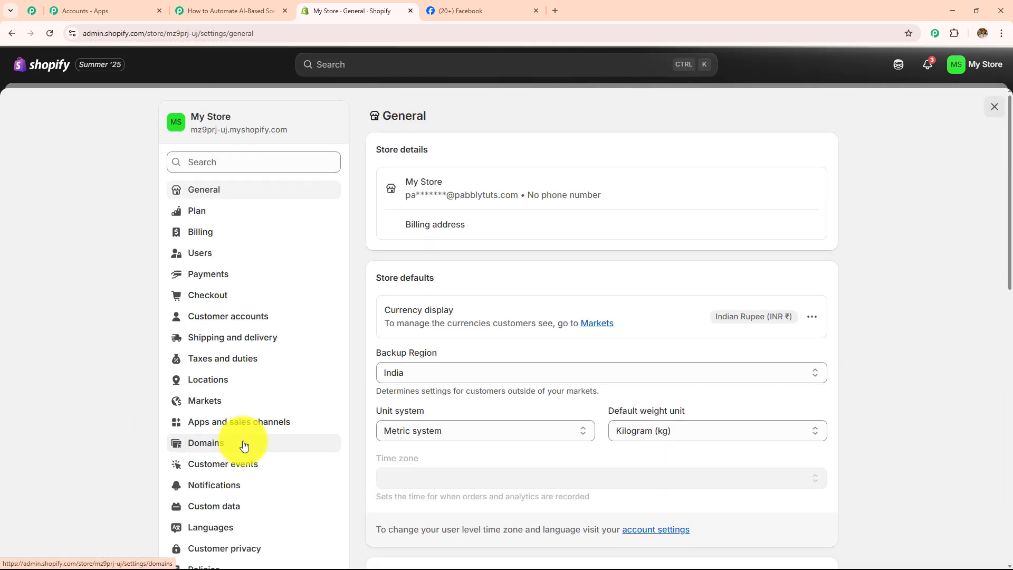
{"action": "scroll", "coordinate": [244, 446], "scroll_direction": "down", "scroll_amount": 3}
{"action": "left_click", "coordinate": [240, 337]}
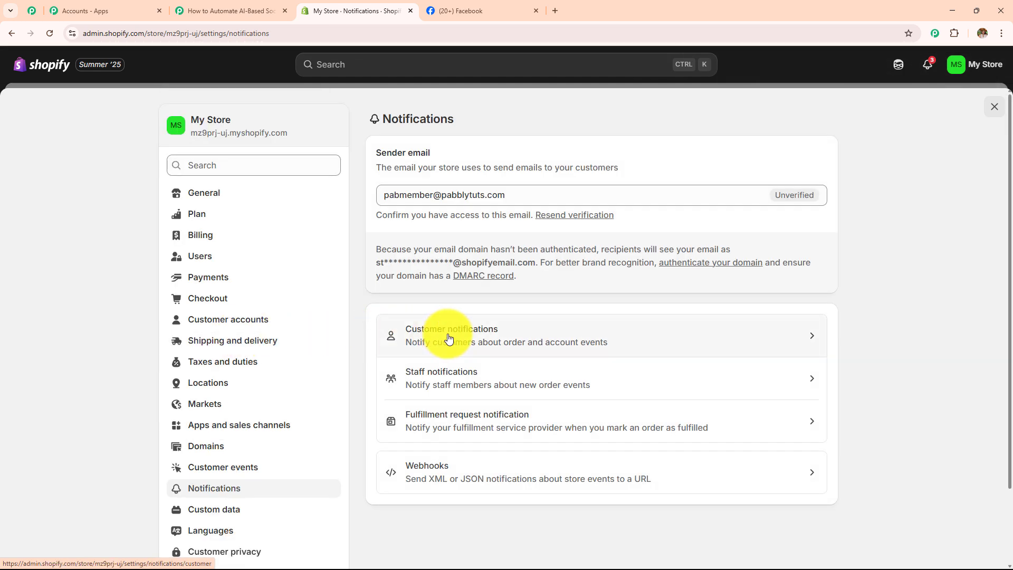
{"action": "left_click", "coordinate": [464, 473]}
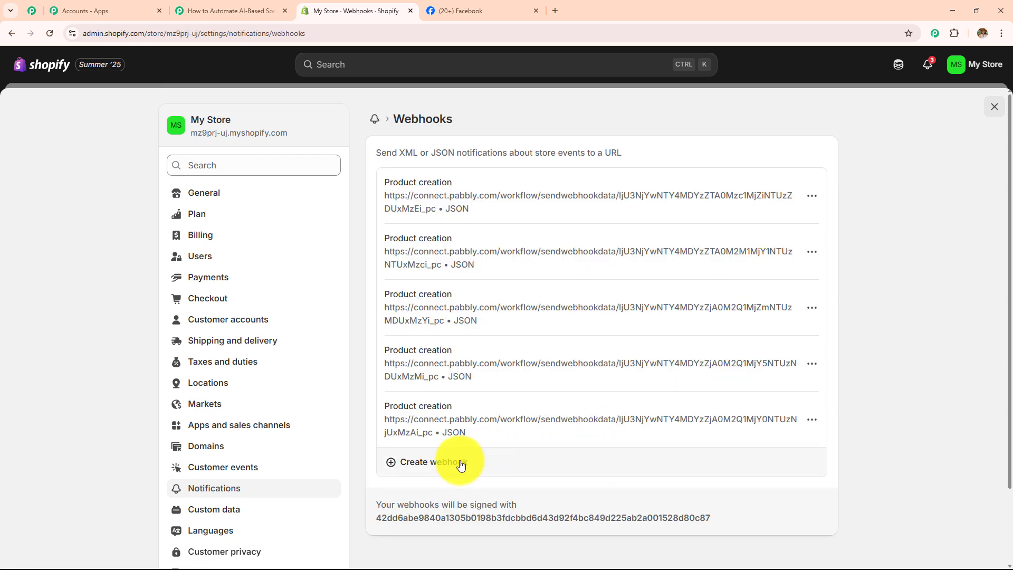
Step: Start a new Shopify webhook with Product creation as the event and JSON as the format
{"action": "left_click", "coordinate": [460, 463]}
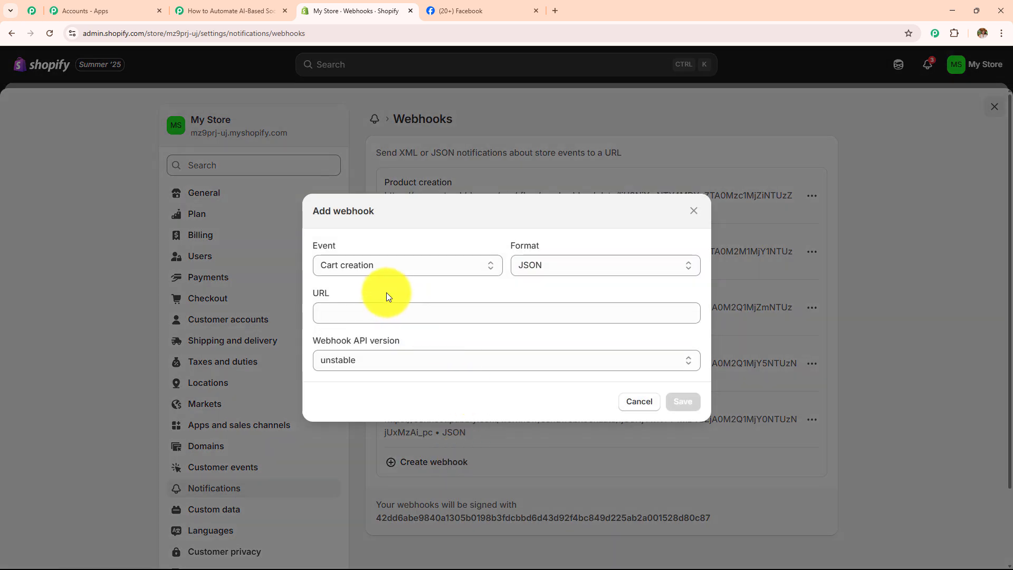
{"action": "left_click", "coordinate": [362, 266]}
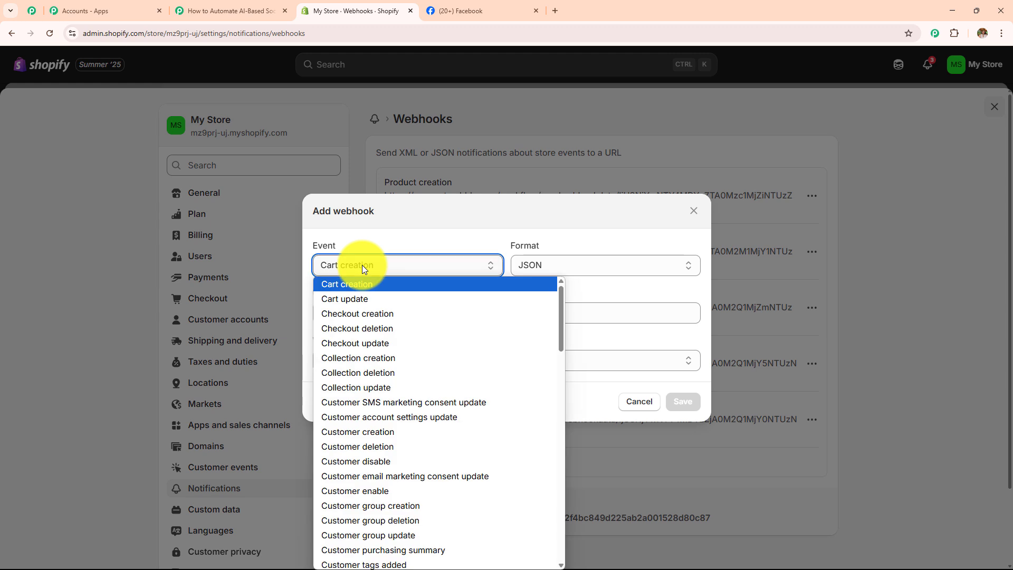
{"action": "key", "text": "p"}
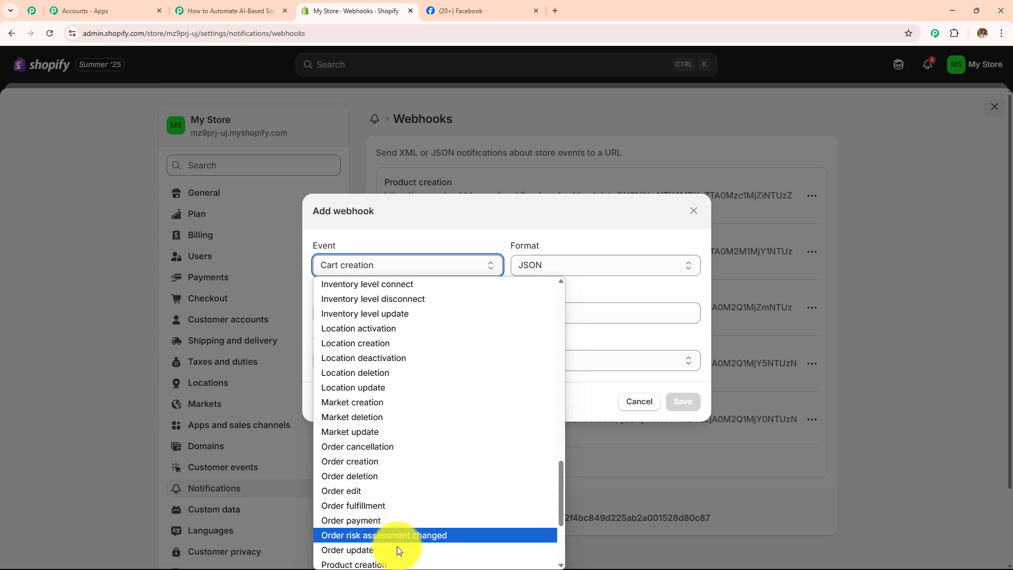
{"action": "left_click", "coordinate": [401, 561]}
{"action": "left_click", "coordinate": [581, 268]}
{"action": "left_click", "coordinate": [577, 284]}
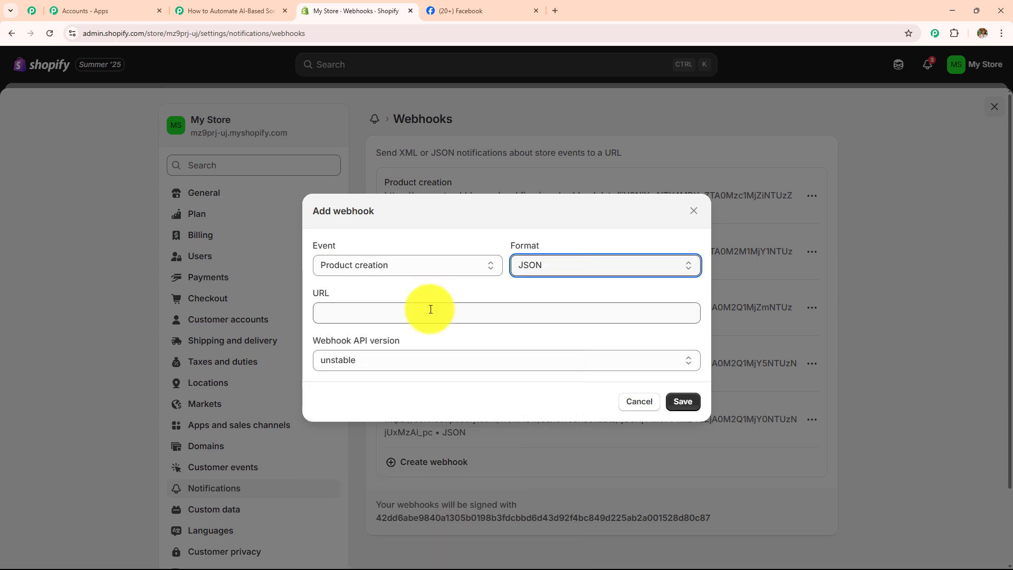
Step: Copy the trigger's webhook URL from Pabbly Connect and paste it as the new Shopify webhook's URL
{"action": "left_click", "coordinate": [356, 299]}
{"action": "left_click", "coordinate": [279, 8]}
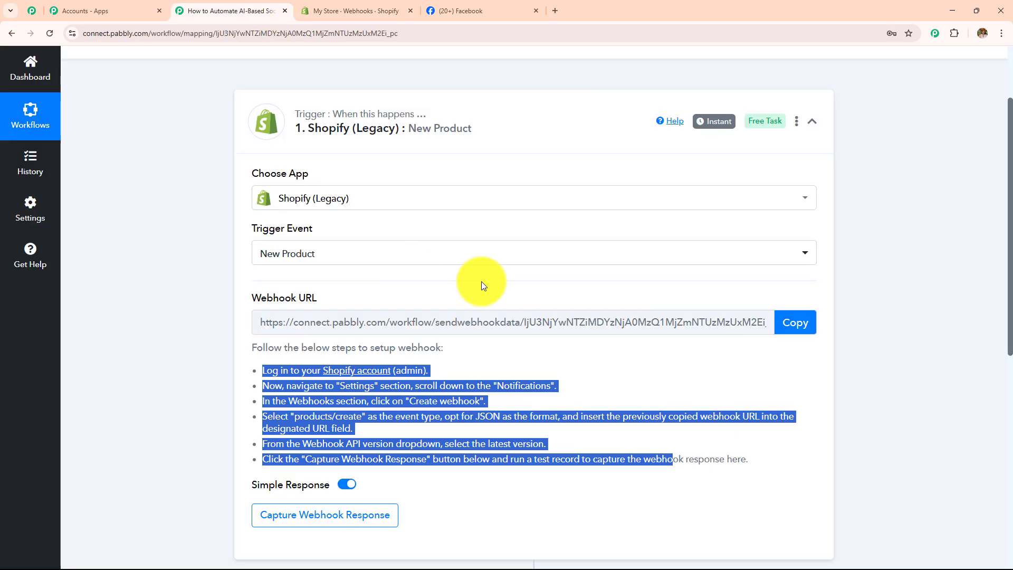
{"action": "left_click", "coordinate": [794, 322]}
{"action": "left_click", "coordinate": [343, 11]}
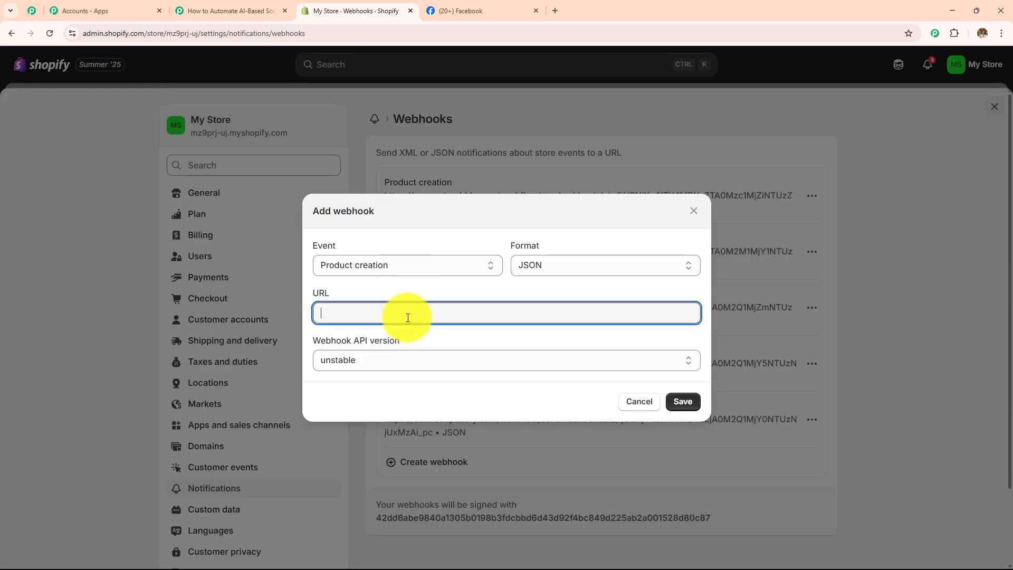
{"action": "key", "text": "ctrl+v"}
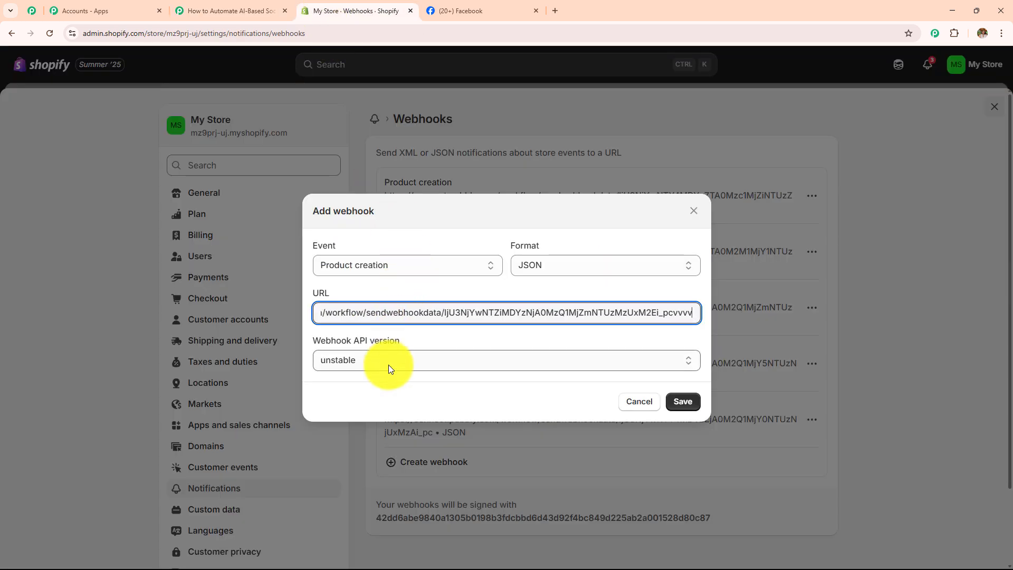
Step: Set the webhook API version to 2025-04 (Latest) and save the webhook
{"action": "left_click", "coordinate": [389, 365]}
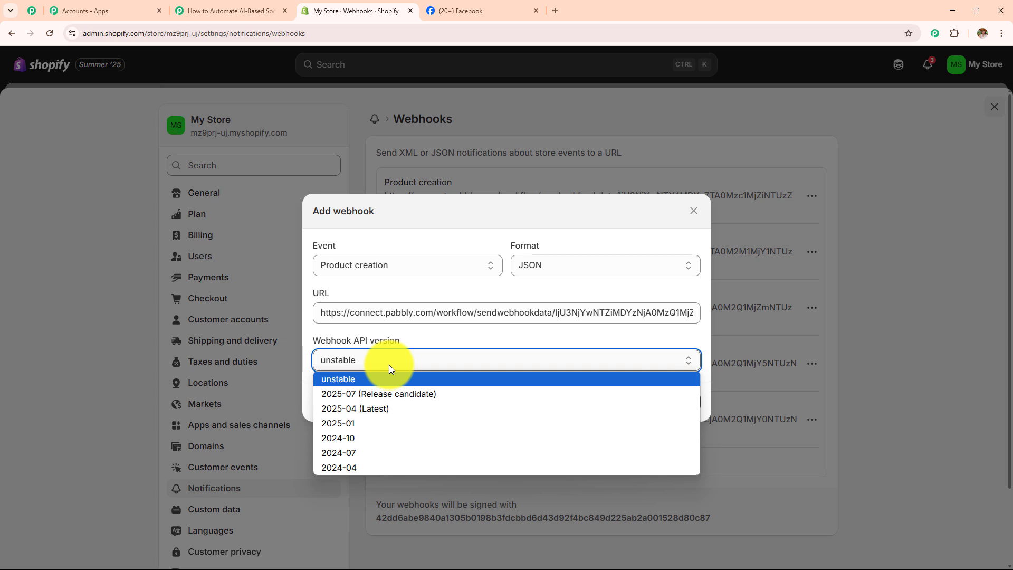
{"action": "left_click", "coordinate": [390, 405]}
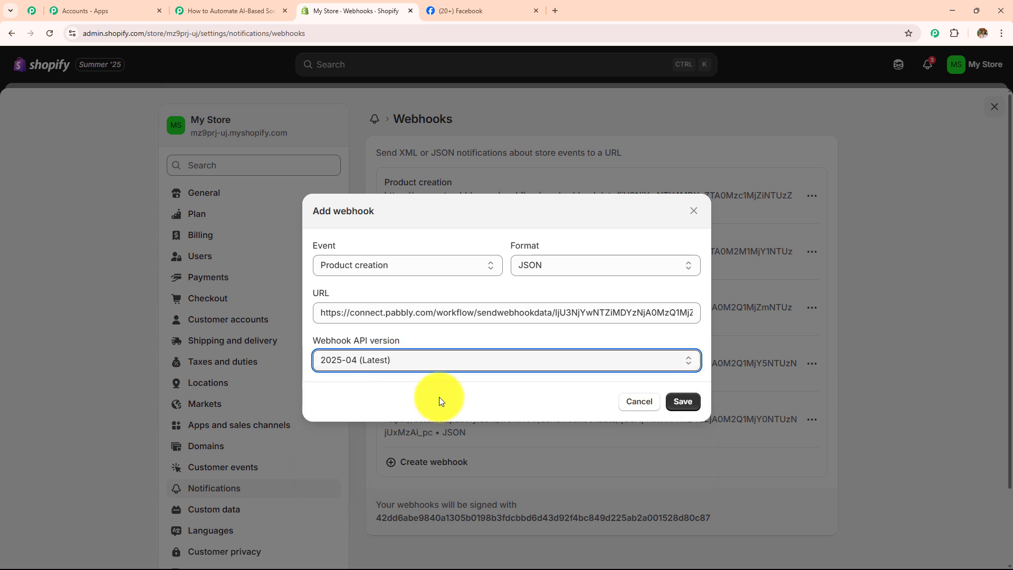
{"action": "left_click", "coordinate": [681, 401]}
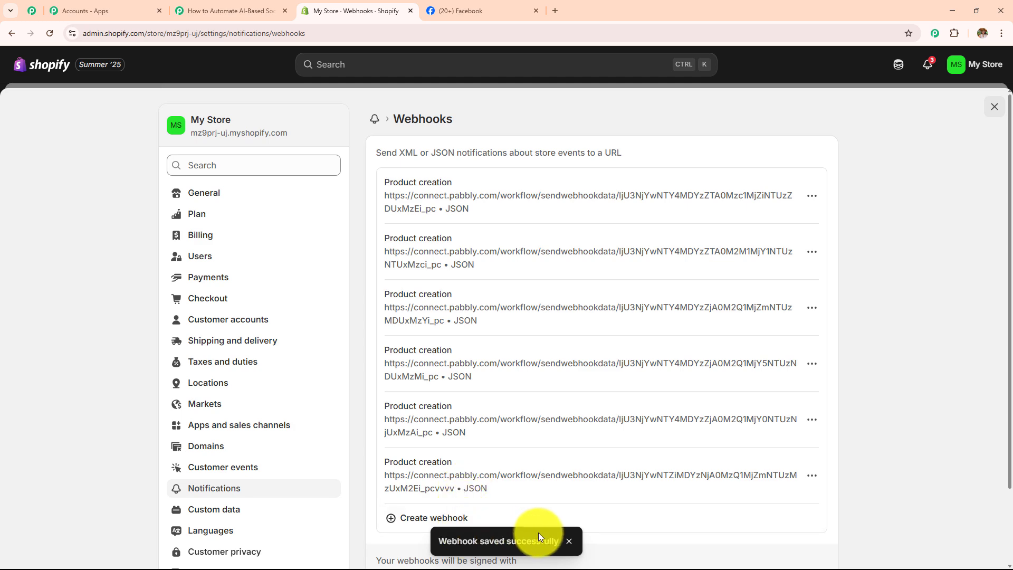
Step: Check the trigger's webhook response capture in Pabbly Connect and the newly saved webhook in Shopify
{"action": "left_click", "coordinate": [235, 11]}
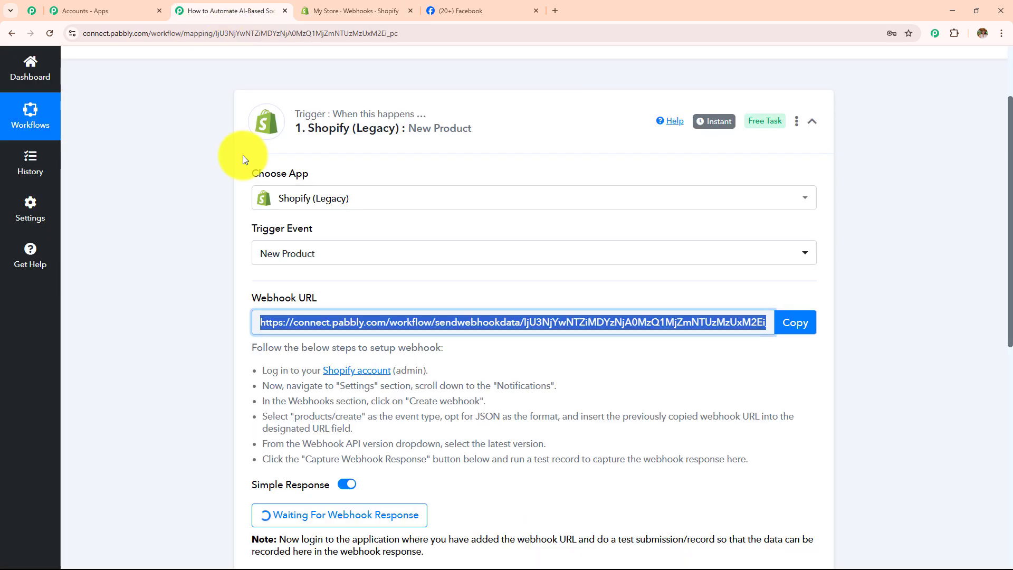
{"action": "scroll", "coordinate": [375, 334], "scroll_direction": "down", "scroll_amount": 2}
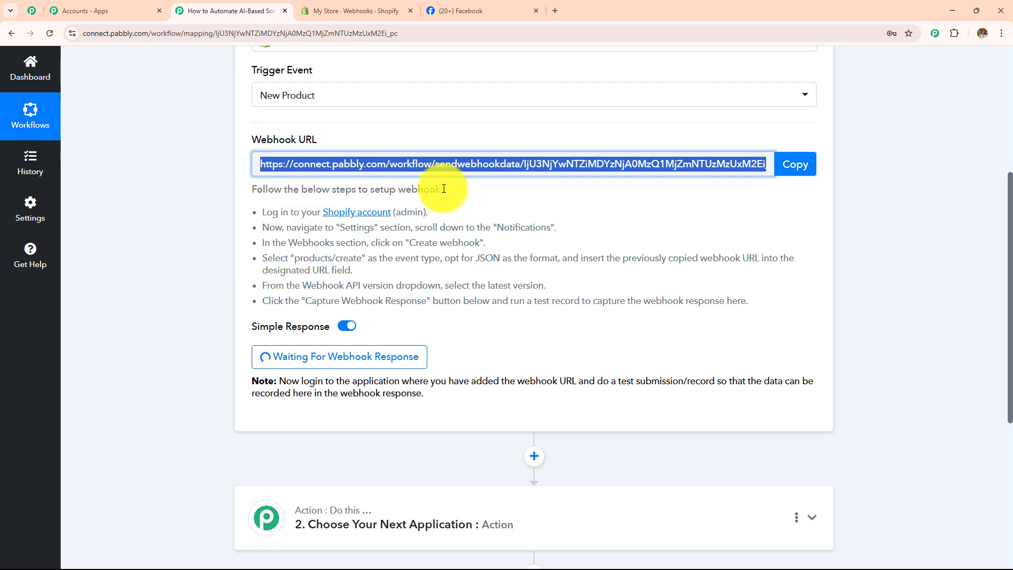
{"action": "left_click", "coordinate": [311, 10]}
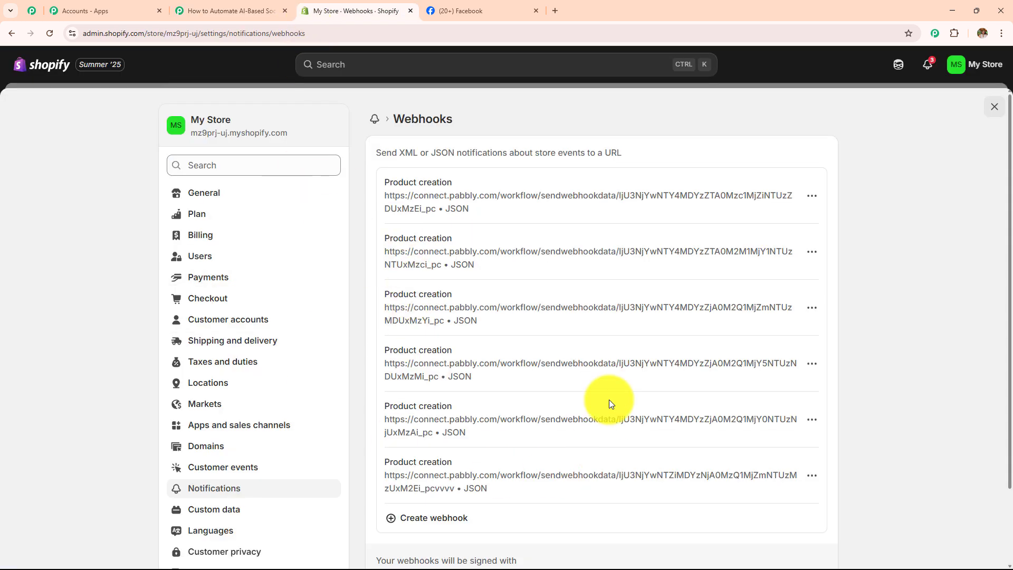
{"action": "left_click", "coordinate": [252, 8]}
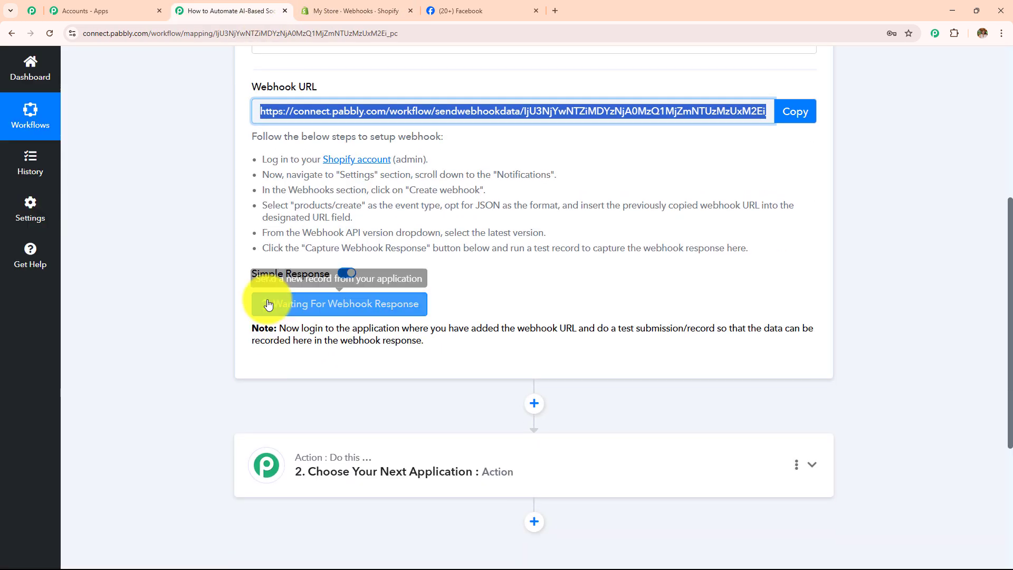
{"action": "left_click", "coordinate": [299, 331]}
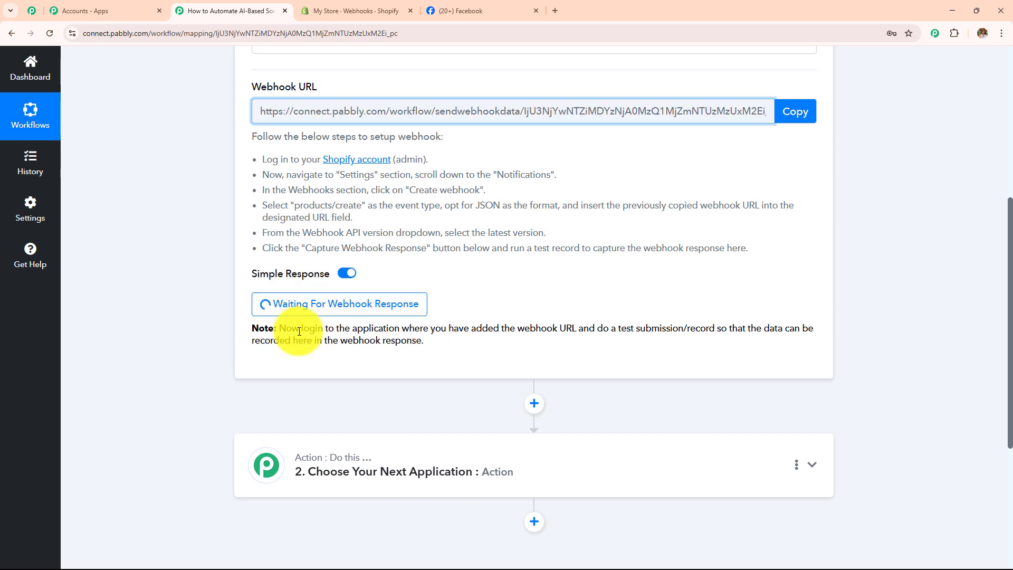
{"action": "left_click_drag", "start_coordinate": [299, 331], "coordinate": [456, 356]}
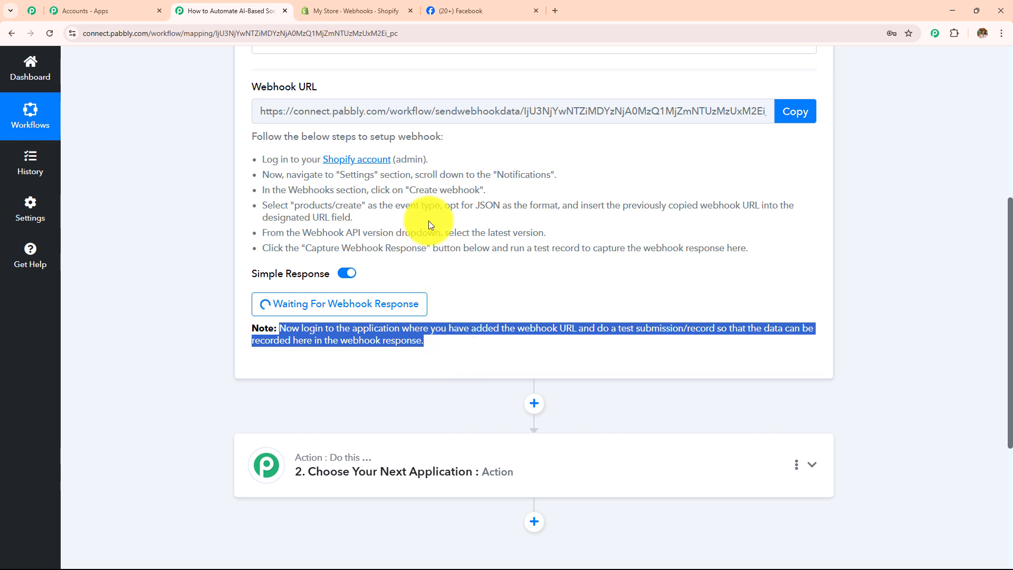
{"action": "scroll", "coordinate": [429, 221], "scroll_direction": "up", "scroll_amount": 2}
Step: Switch to Shopify, leave the webhook settings, and start adding a new product from the store's product list
{"action": "left_click", "coordinate": [368, 11]}
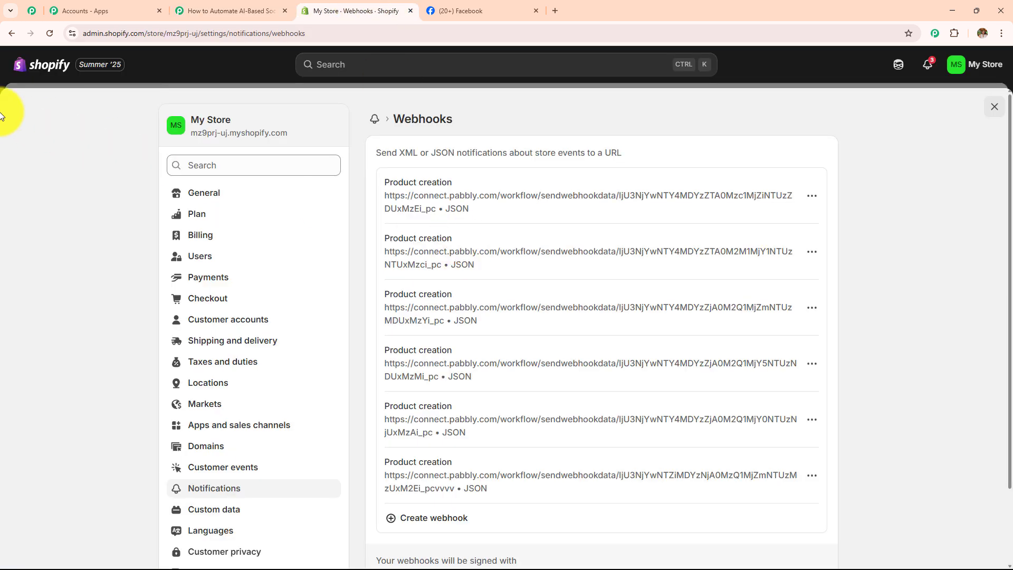
{"action": "left_click", "coordinate": [11, 33]}
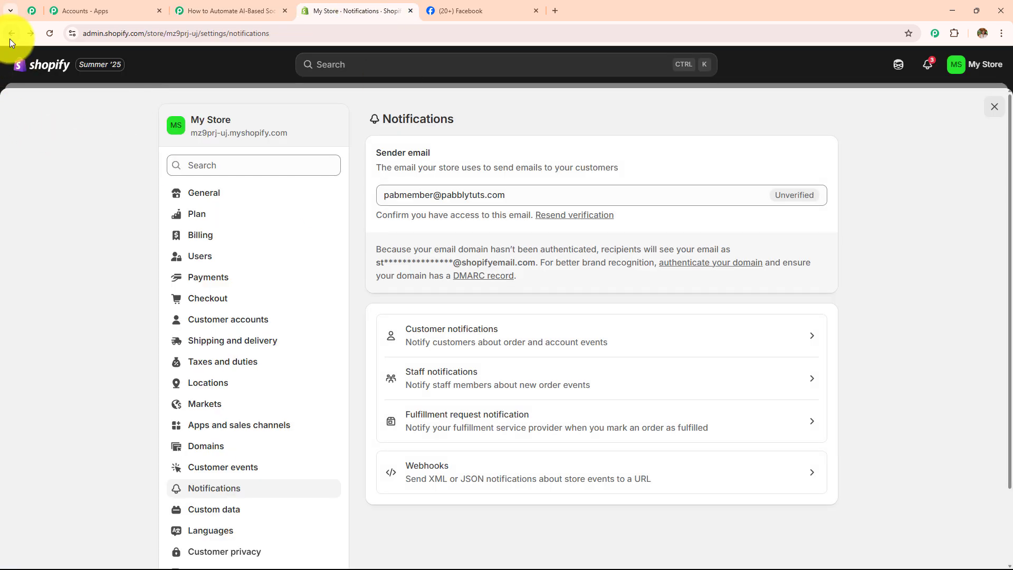
{"action": "left_click", "coordinate": [9, 35]}
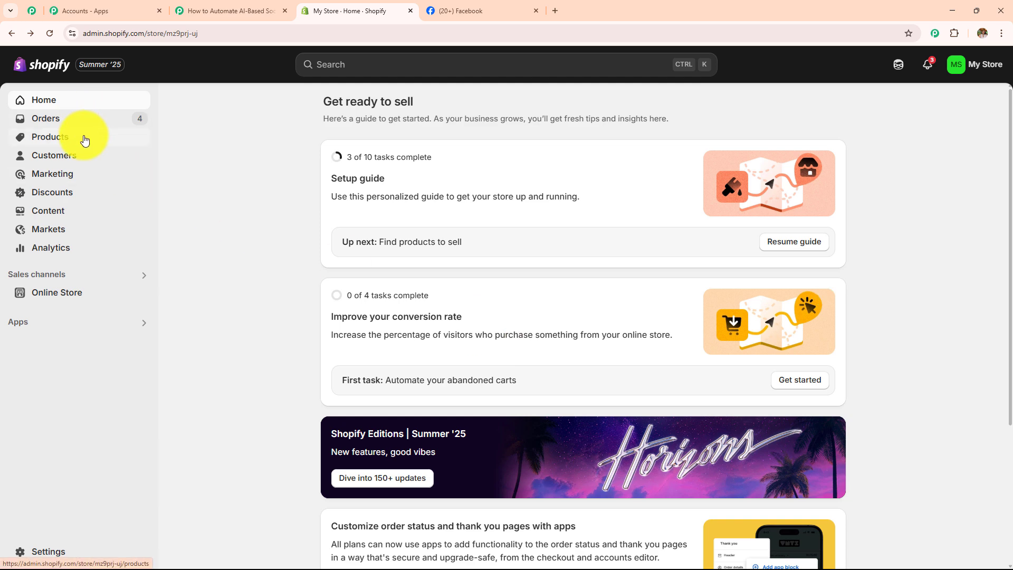
{"action": "left_click", "coordinate": [52, 139]}
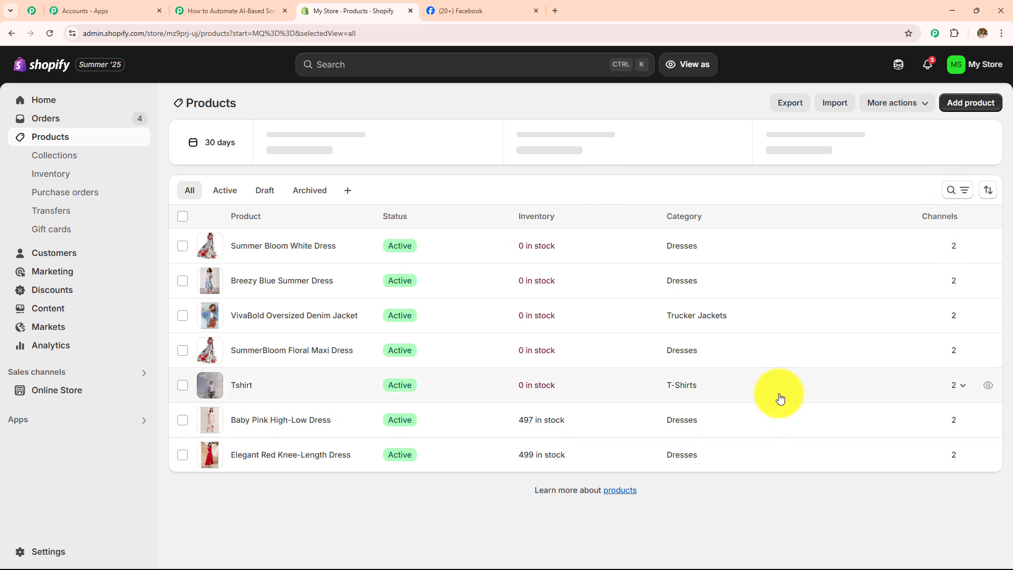
{"action": "left_click", "coordinate": [968, 103]}
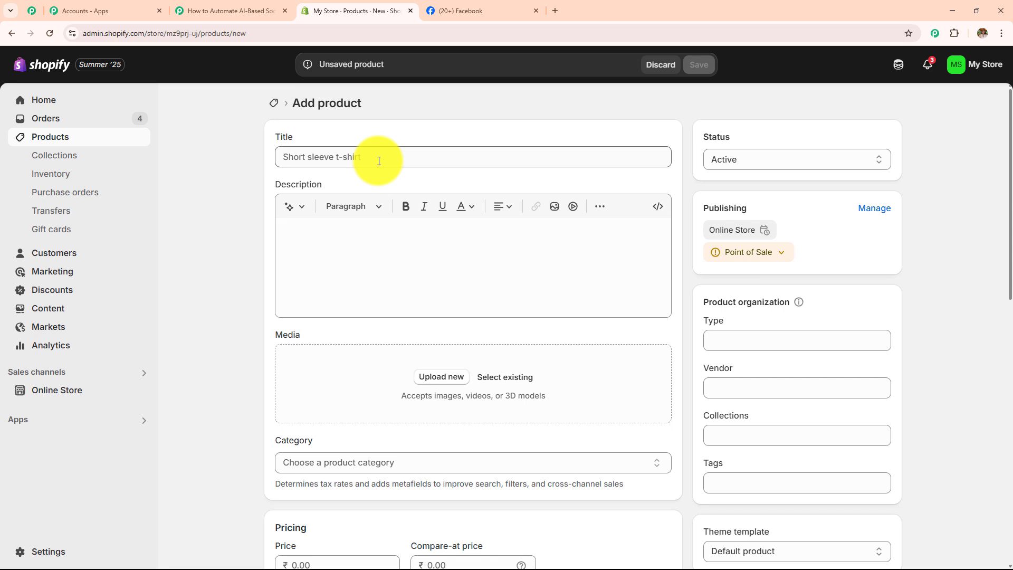
Step: Fill in the product "Rustic Cabin Retreat in Aspen, Colorado" with its property description, price ₹850,000 and cost ₹800,000, and save it
{"action": "left_click_drag", "start_coordinate": [463, 158], "coordinate": [258, 182]}
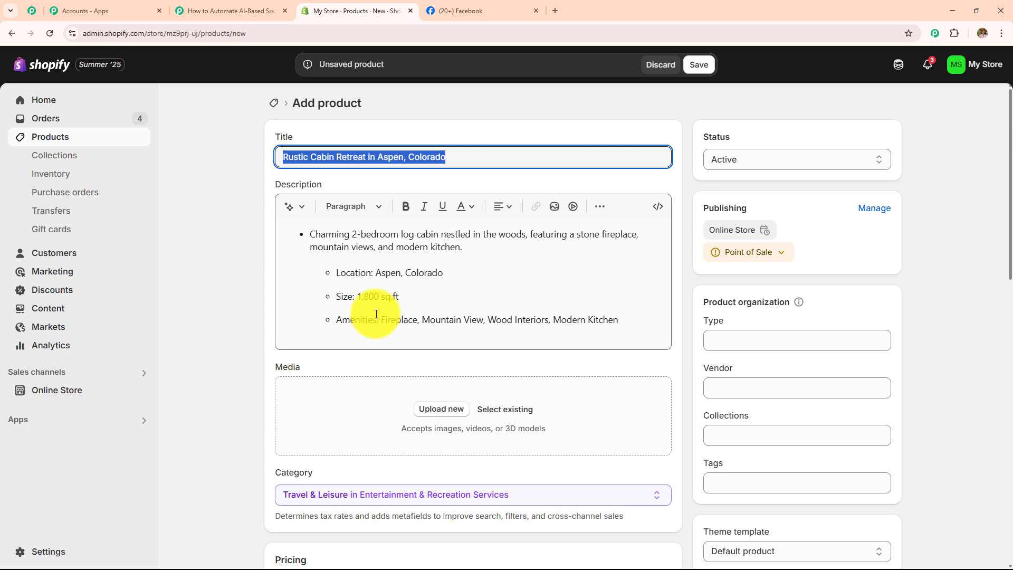
{"action": "scroll", "coordinate": [375, 313], "scroll_direction": "down", "scroll_amount": 7}
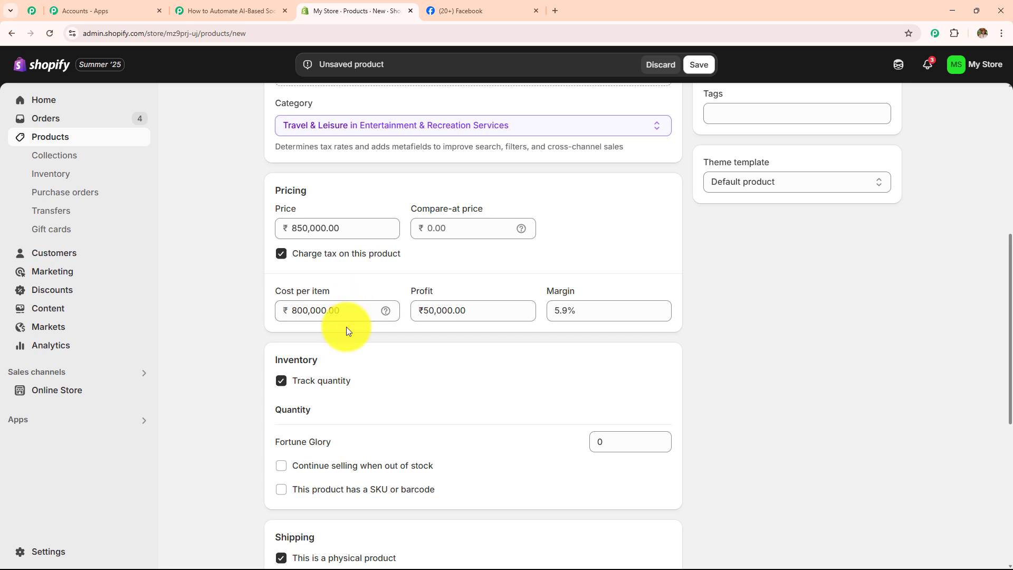
{"action": "scroll", "coordinate": [346, 327], "scroll_direction": "down", "scroll_amount": 1}
{"action": "scroll", "coordinate": [524, 316], "scroll_direction": "down", "scroll_amount": 3}
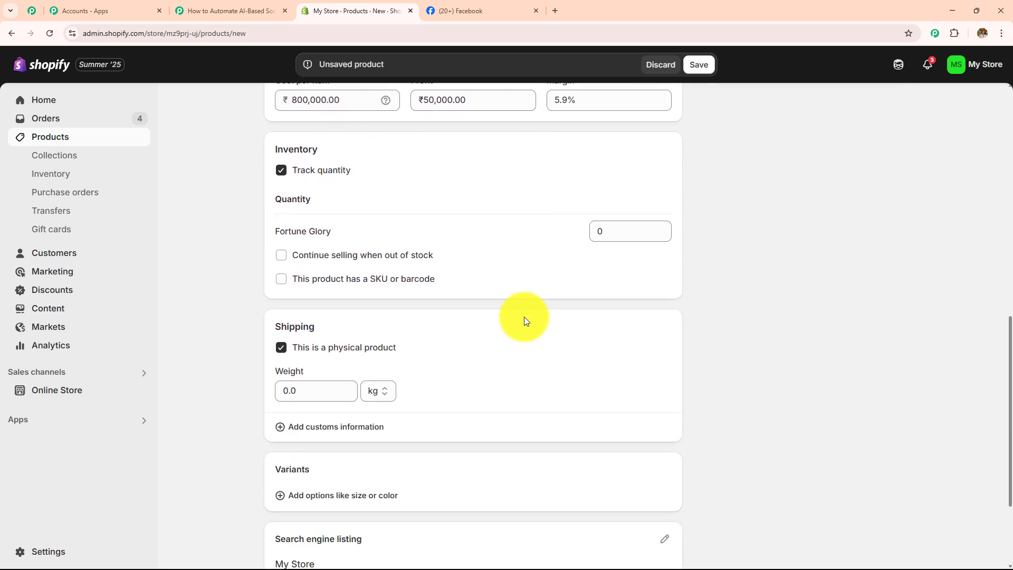
{"action": "scroll", "coordinate": [524, 316], "scroll_direction": "down", "scroll_amount": 1}
{"action": "scroll", "coordinate": [524, 316], "scroll_direction": "down", "scroll_amount": 1}
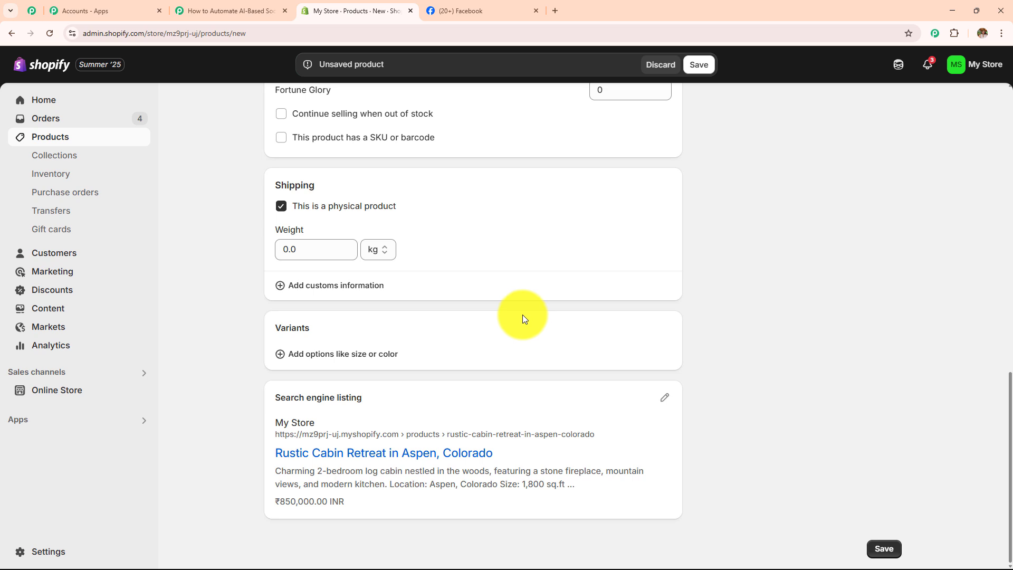
{"action": "left_click", "coordinate": [884, 548]}
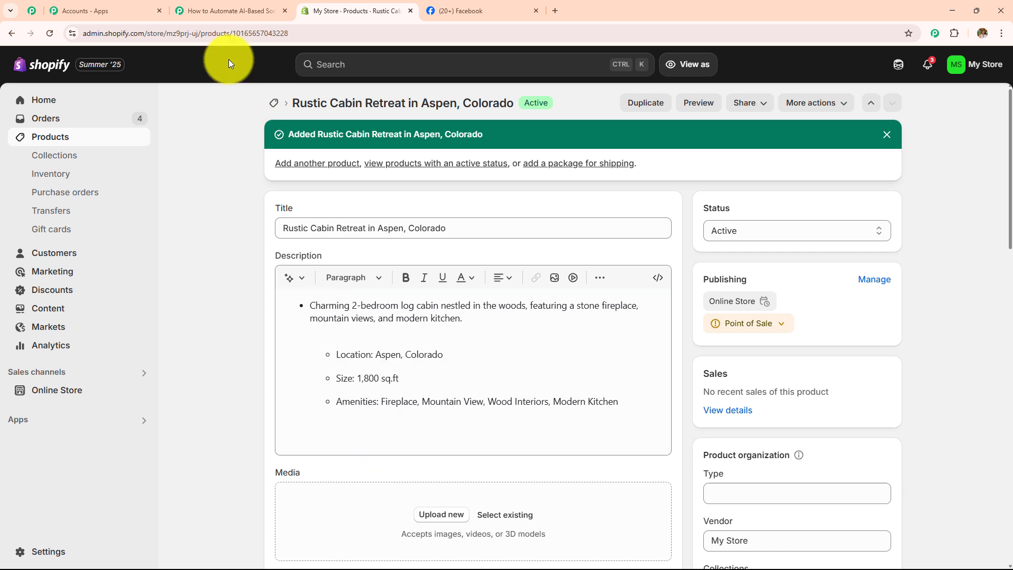
Step: Examine the captured webhook response in Pabbly Connect and compare it with the saved product in Shopify
{"action": "left_click", "coordinate": [219, 11]}
{"action": "scroll", "coordinate": [337, 250], "scroll_direction": "down", "scroll_amount": 2}
{"action": "scroll", "coordinate": [337, 250], "scroll_direction": "down", "scroll_amount": 1}
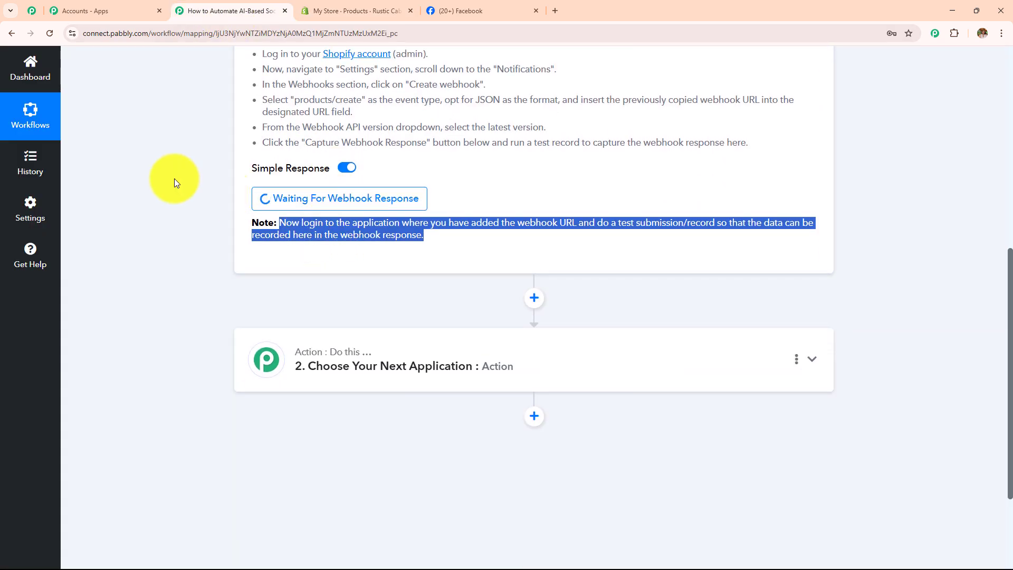
{"action": "scroll", "coordinate": [613, 284], "scroll_direction": "down", "scroll_amount": 3}
{"action": "scroll", "coordinate": [614, 285], "scroll_direction": "down", "scroll_amount": 12}
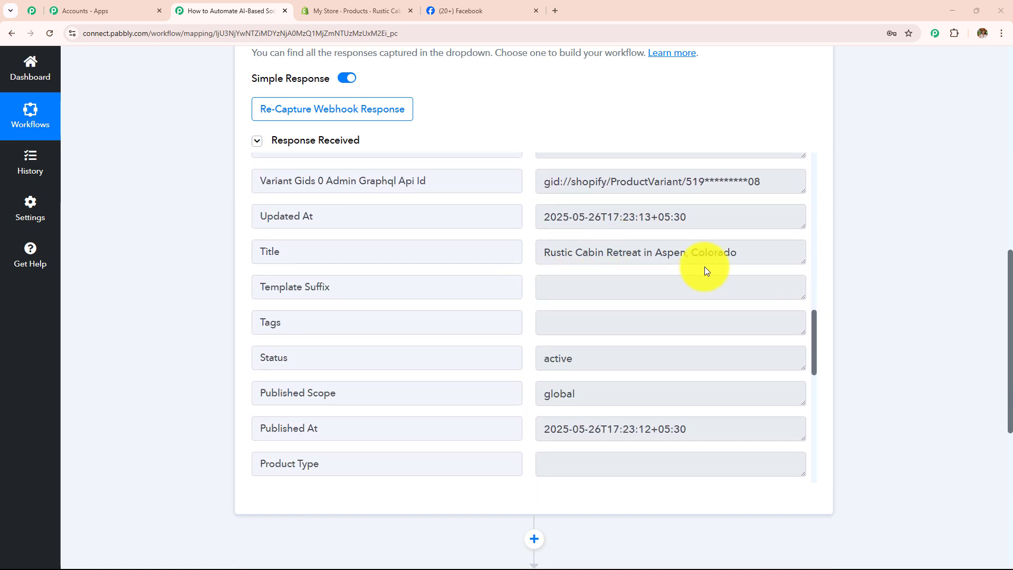
{"action": "left_click_drag", "start_coordinate": [737, 253], "coordinate": [396, 293]}
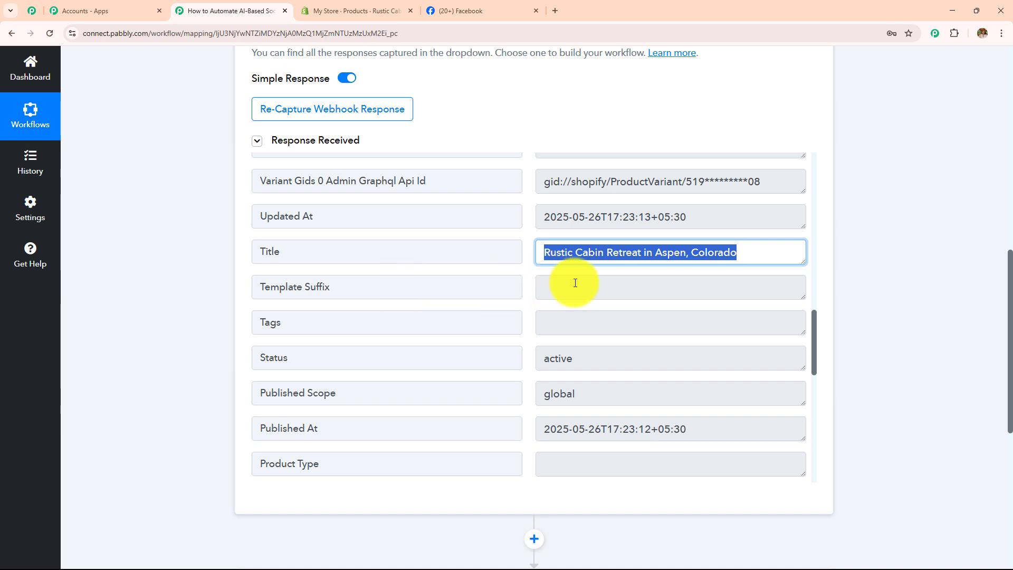
{"action": "scroll", "coordinate": [594, 332], "scroll_direction": "down", "scroll_amount": 10}
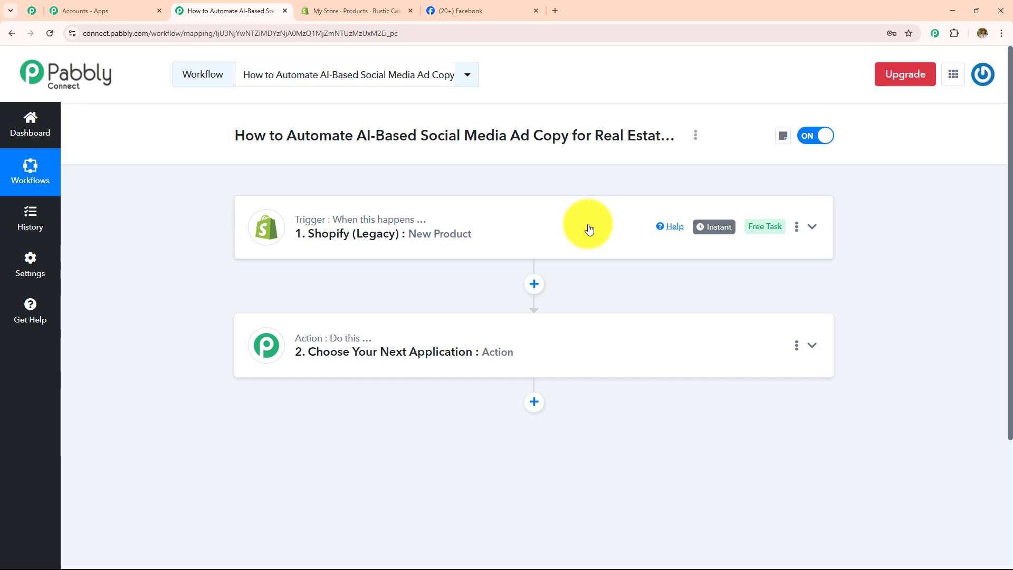
{"action": "left_click", "coordinate": [325, 10]}
{"action": "scroll", "coordinate": [480, 226], "scroll_direction": "up", "scroll_amount": 4}
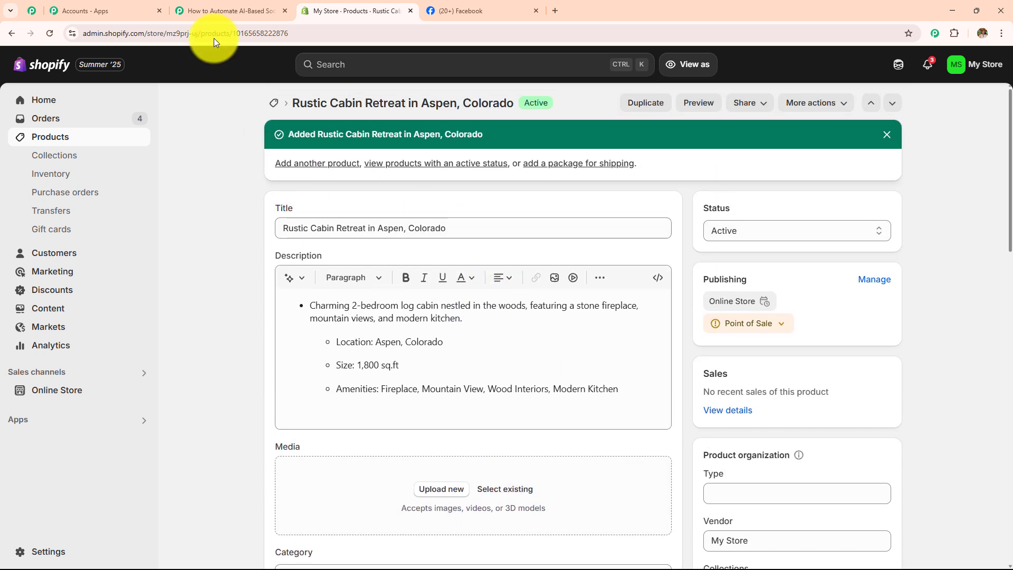
{"action": "left_click", "coordinate": [211, 11]}
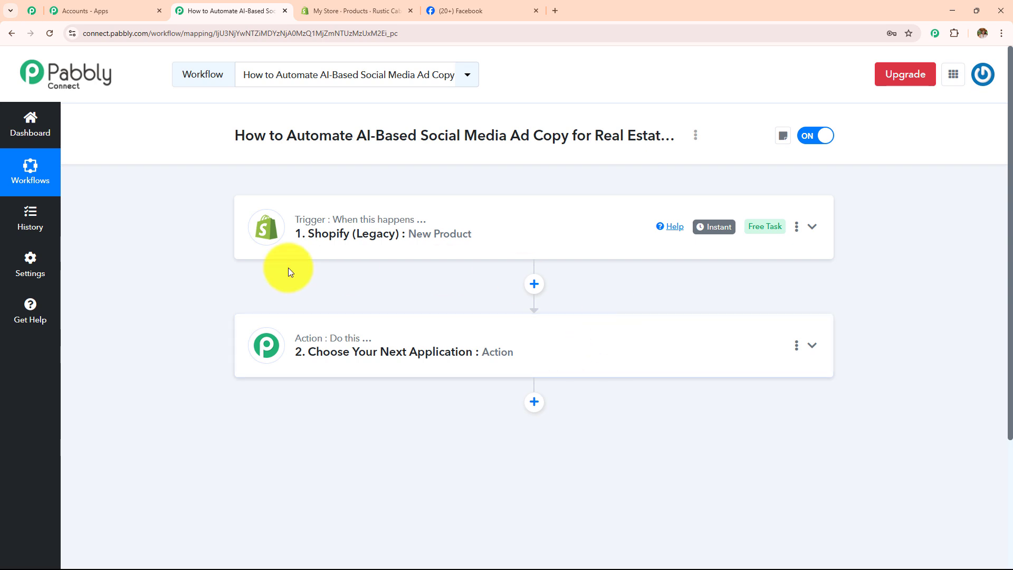
Step: Set the second workflow step to OpenAI (ChatGPT, DALL-E, Whisper) with ChatGPT as the action event, and open its connection setup
{"action": "left_click", "coordinate": [447, 367]}
{"action": "scroll", "coordinate": [432, 364], "scroll_direction": "down", "scroll_amount": 3}
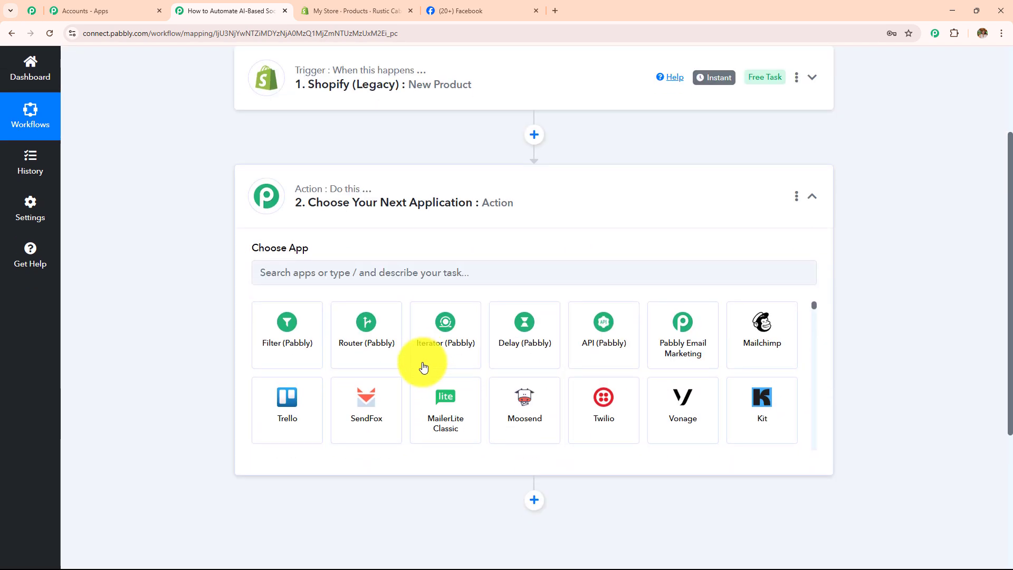
{"action": "left_click", "coordinate": [403, 278]}
{"action": "type", "text": "Open"}
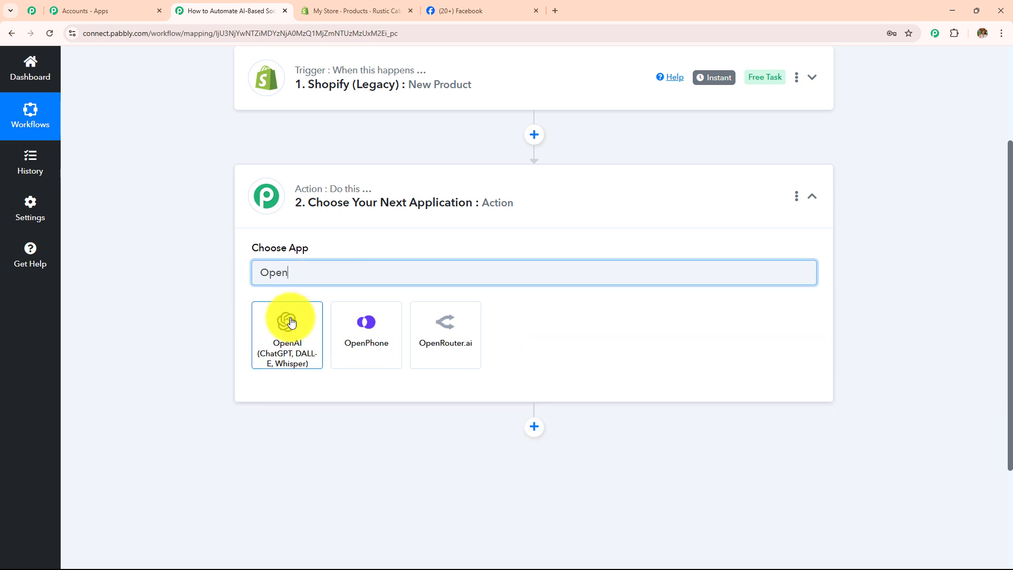
{"action": "left_click", "coordinate": [292, 321]}
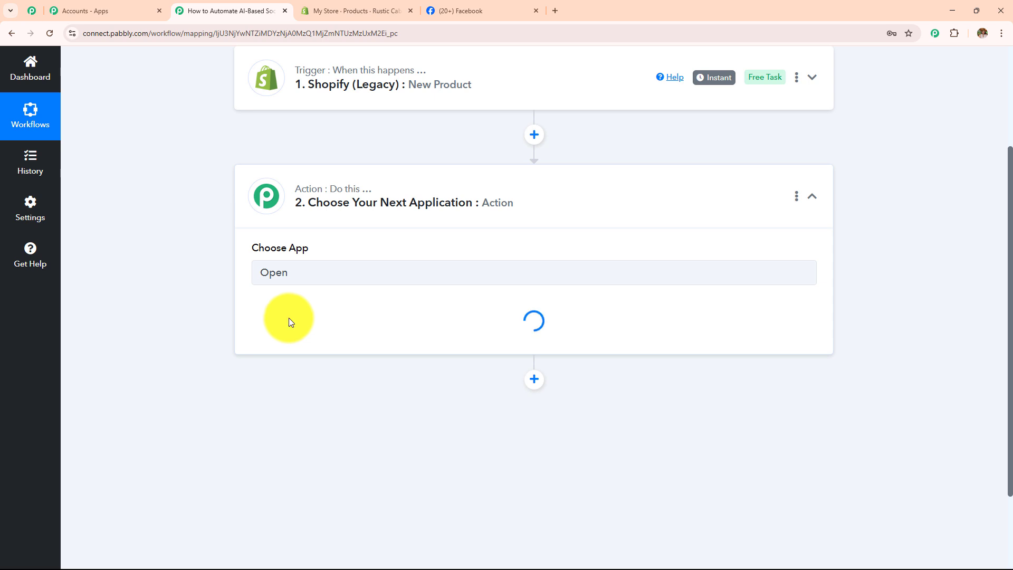
{"action": "left_click", "coordinate": [289, 328]}
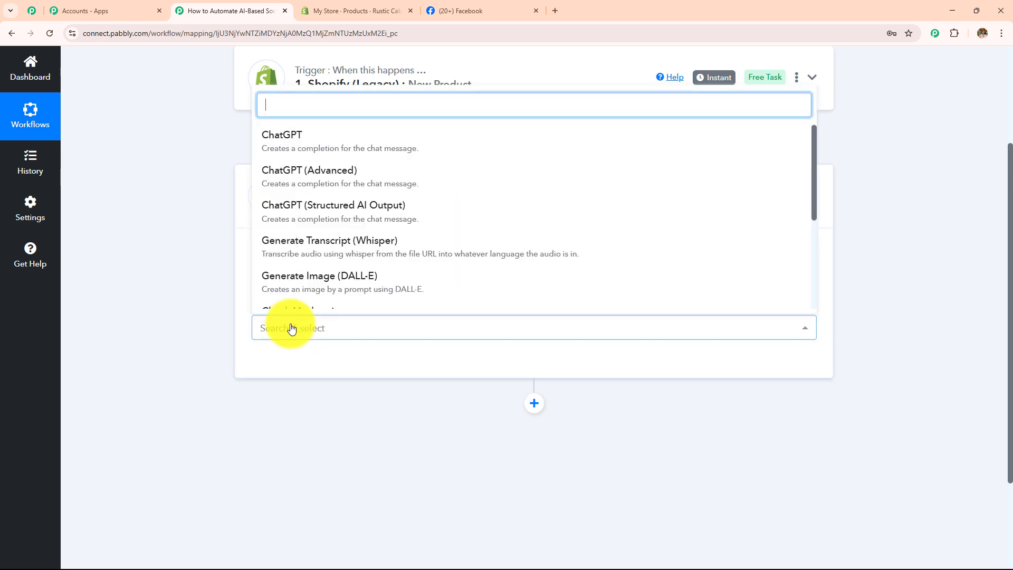
{"action": "left_click", "coordinate": [324, 152]}
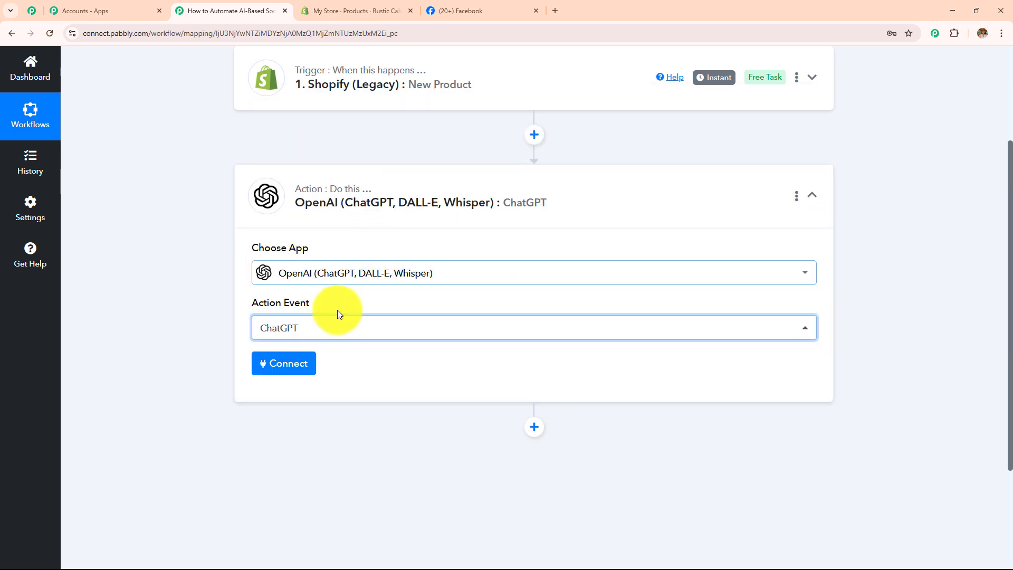
{"action": "left_click", "coordinate": [275, 369]}
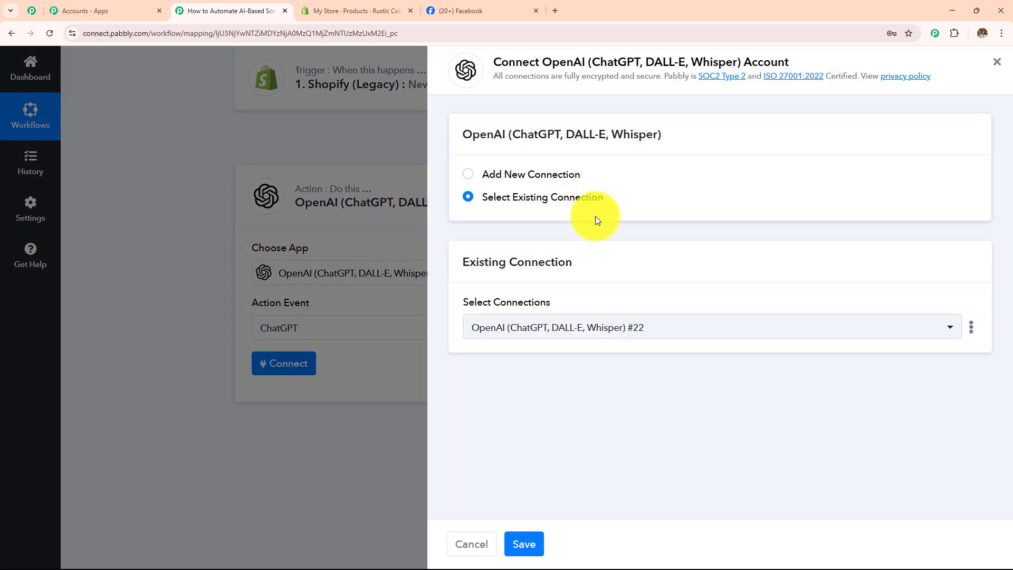
{"action": "left_click", "coordinate": [468, 174]}
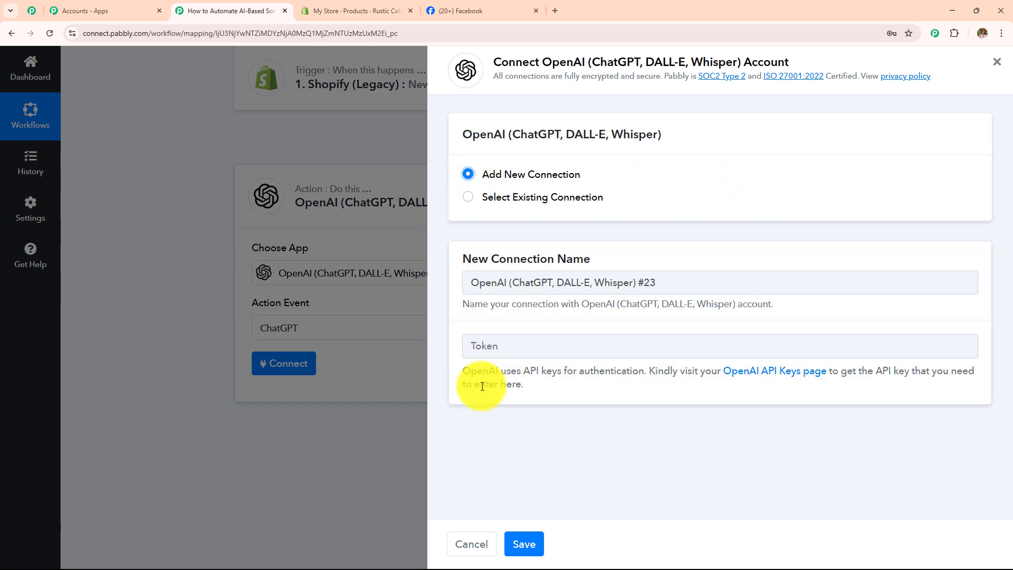
{"action": "left_click_drag", "start_coordinate": [464, 371], "coordinate": [565, 407]}
{"action": "left_click", "coordinate": [623, 394]}
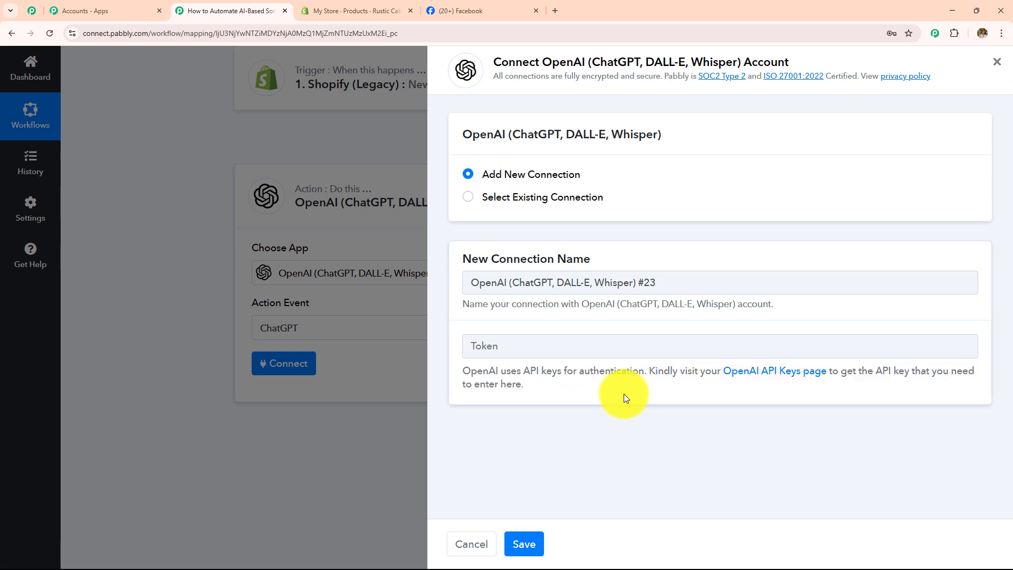
{"action": "left_click", "coordinate": [759, 372]}
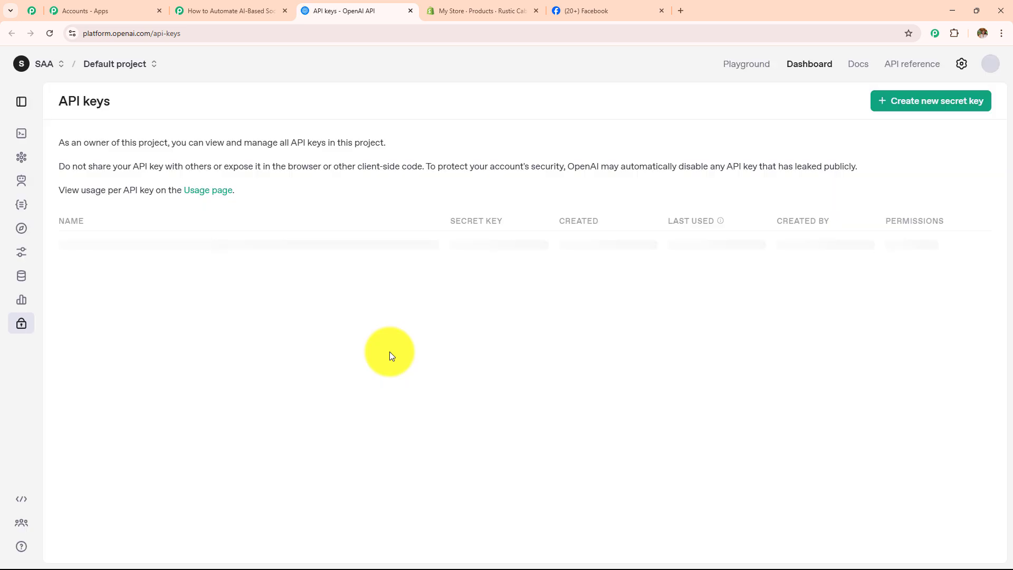
{"action": "left_click_drag", "start_coordinate": [51, 104], "coordinate": [314, 106]}
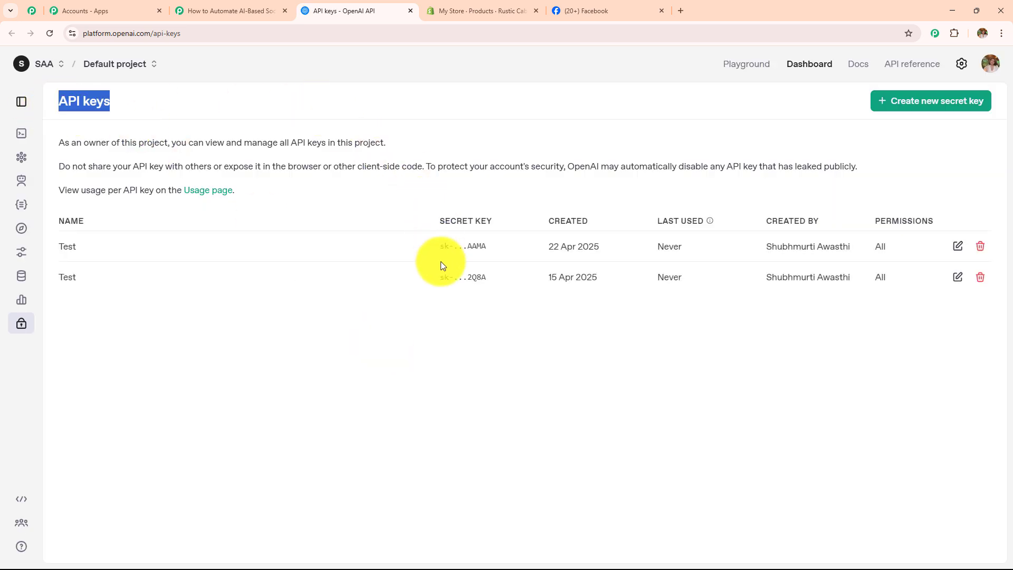
{"action": "left_click", "coordinate": [895, 101]}
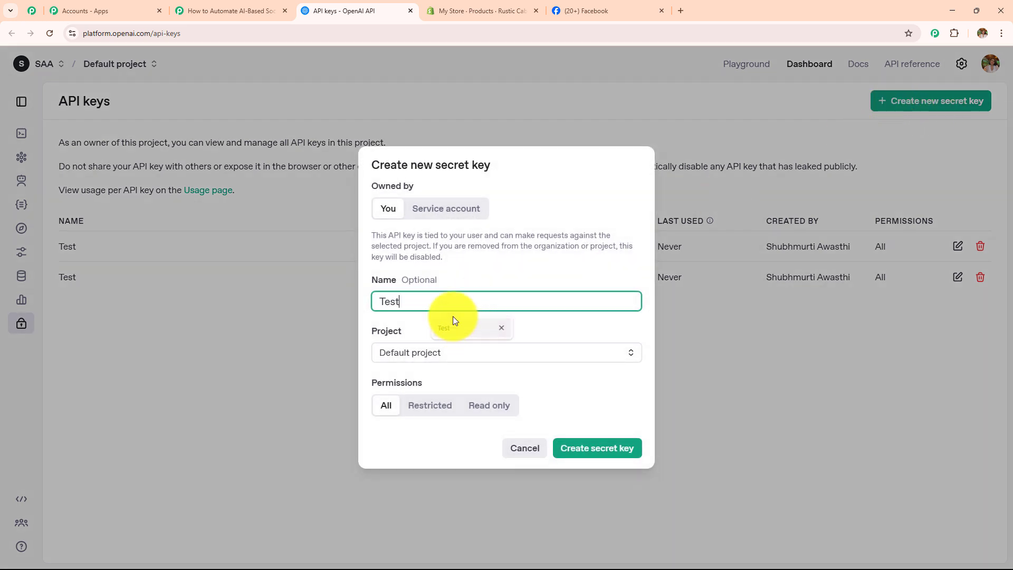
{"action": "left_click", "coordinate": [451, 326]}
{"action": "left_click", "coordinate": [459, 351]}
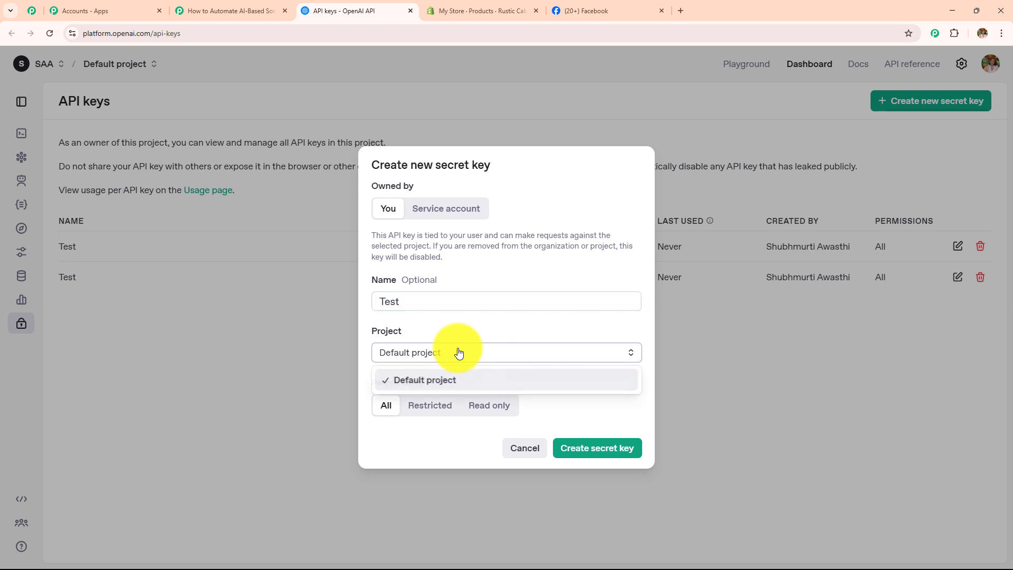
{"action": "left_click", "coordinate": [464, 379]}
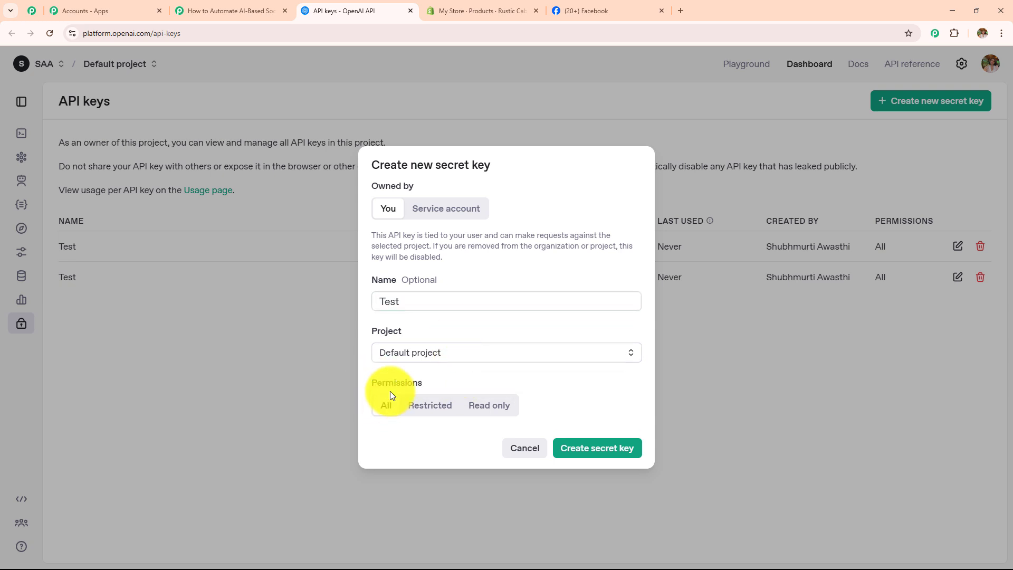
{"action": "left_click", "coordinate": [599, 458]}
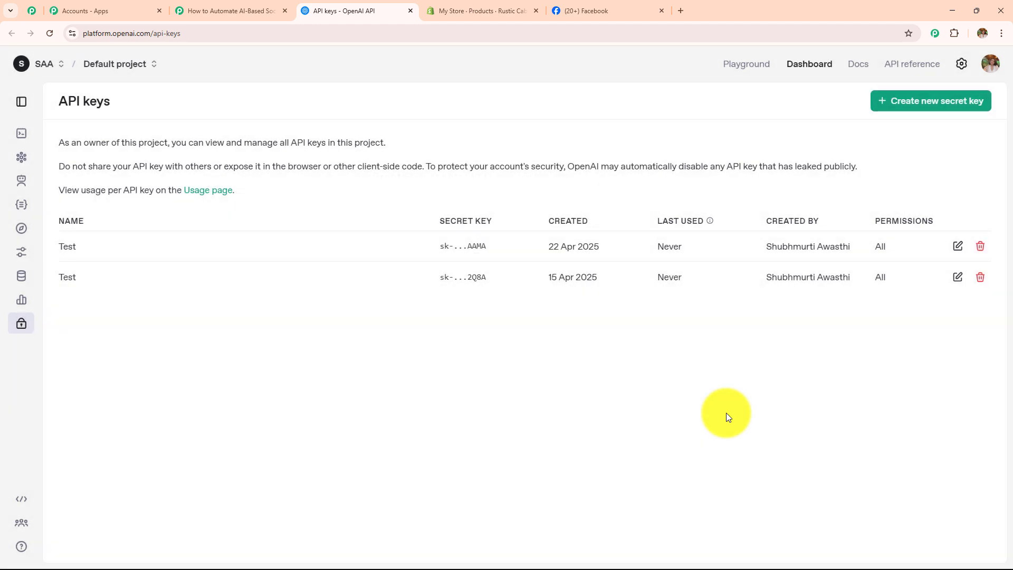
Step: Return to Pabbly Connect and save the action with the existing connection OpenAI (ChatGPT, DALL-E, Whisper) #22
{"action": "left_click", "coordinate": [253, 10]}
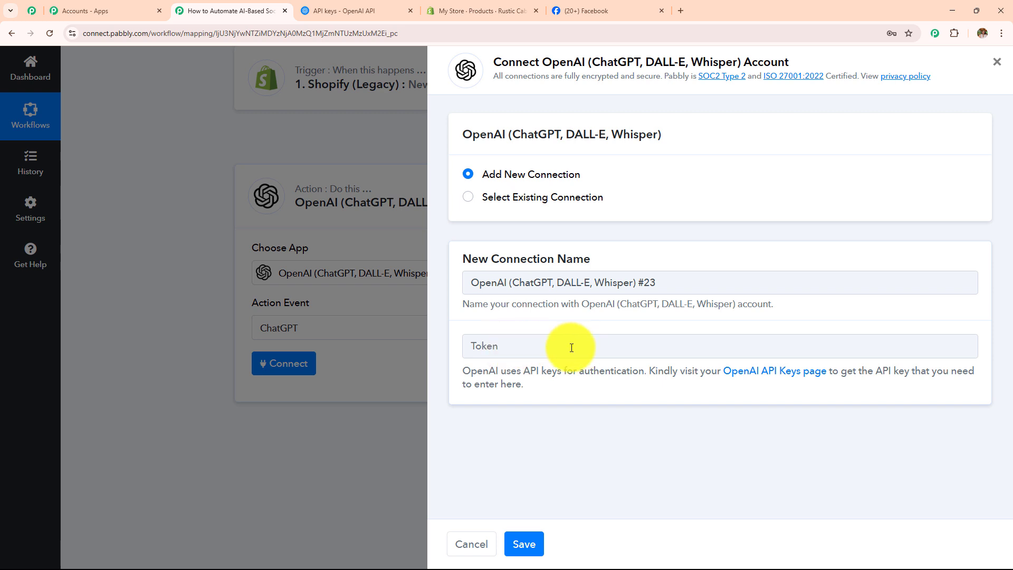
{"action": "left_click", "coordinate": [469, 200]}
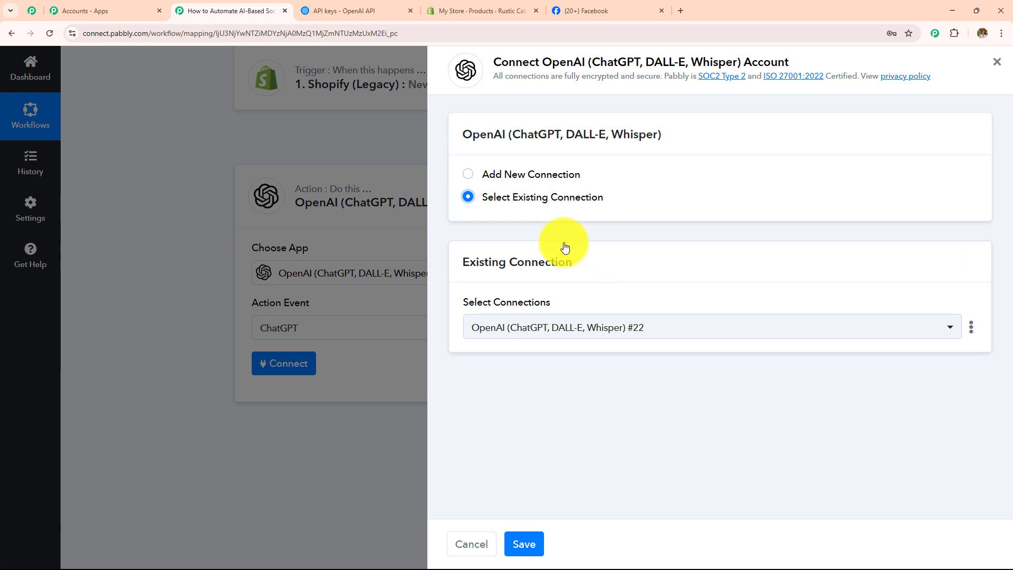
{"action": "left_click", "coordinate": [527, 544]}
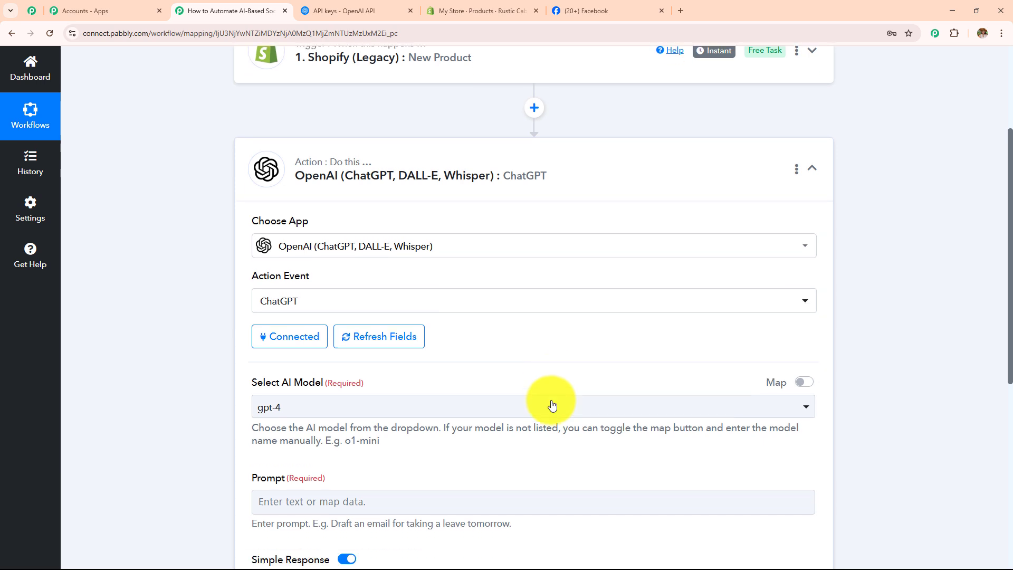
Step: Set the AI model of the ChatGPT action to gpt-4o-mini
{"action": "scroll", "coordinate": [549, 405], "scroll_direction": "down", "scroll_amount": 4}
{"action": "left_click_drag", "start_coordinate": [324, 201], "coordinate": [441, 226]}
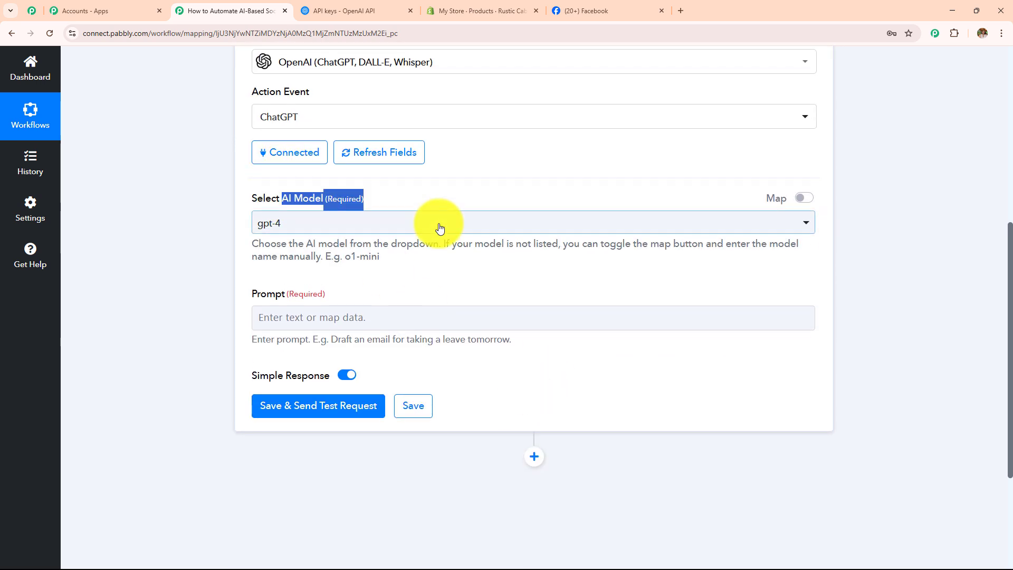
{"action": "left_click", "coordinate": [441, 226]}
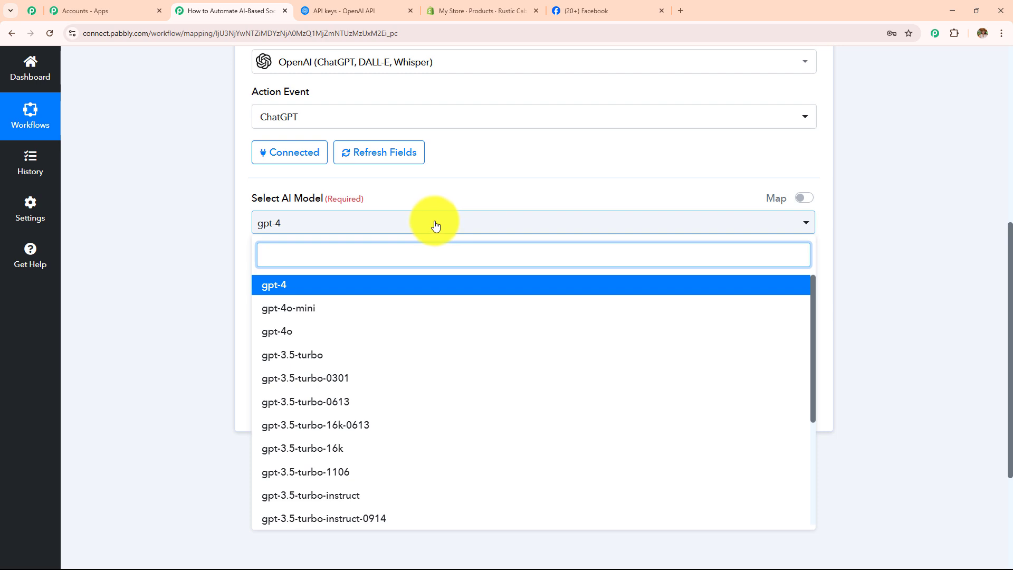
{"action": "left_click", "coordinate": [375, 307]}
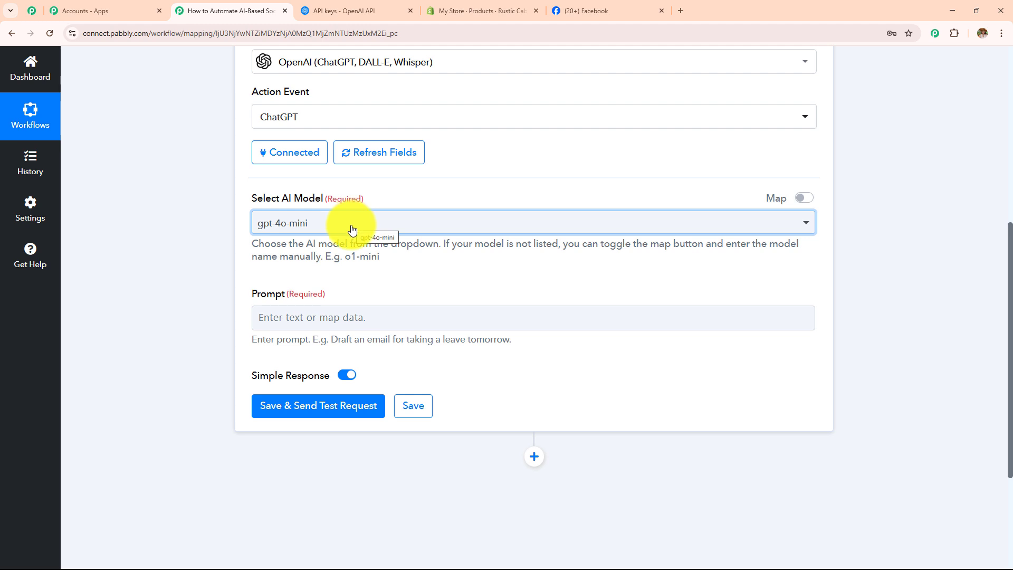
Step: Enter the prompt "Write a high-converting Facebook ad copy for a real estate listing." with Property, Price and Description lines, a CTA request and the contact number
{"action": "scroll", "coordinate": [352, 229], "scroll_direction": "down", "scroll_amount": 2}
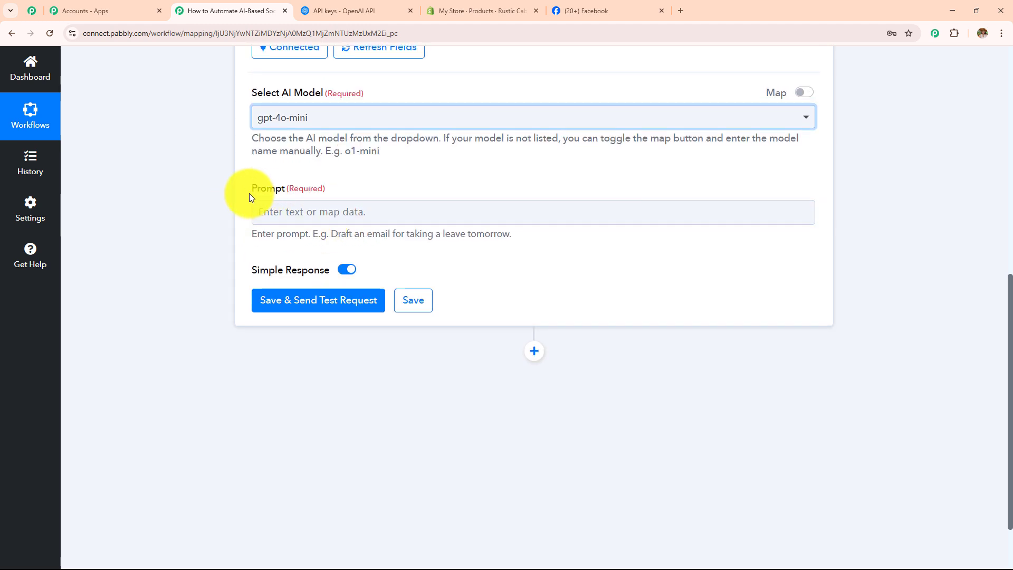
{"action": "scroll", "coordinate": [411, 220], "scroll_direction": "up", "scroll_amount": 6}
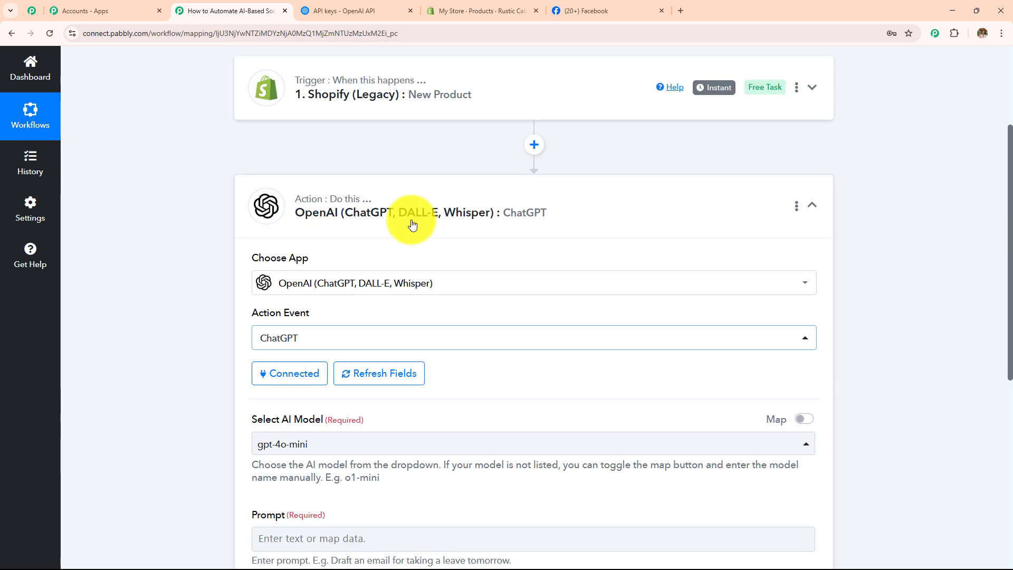
{"action": "scroll", "coordinate": [412, 226], "scroll_direction": "up", "scroll_amount": 1}
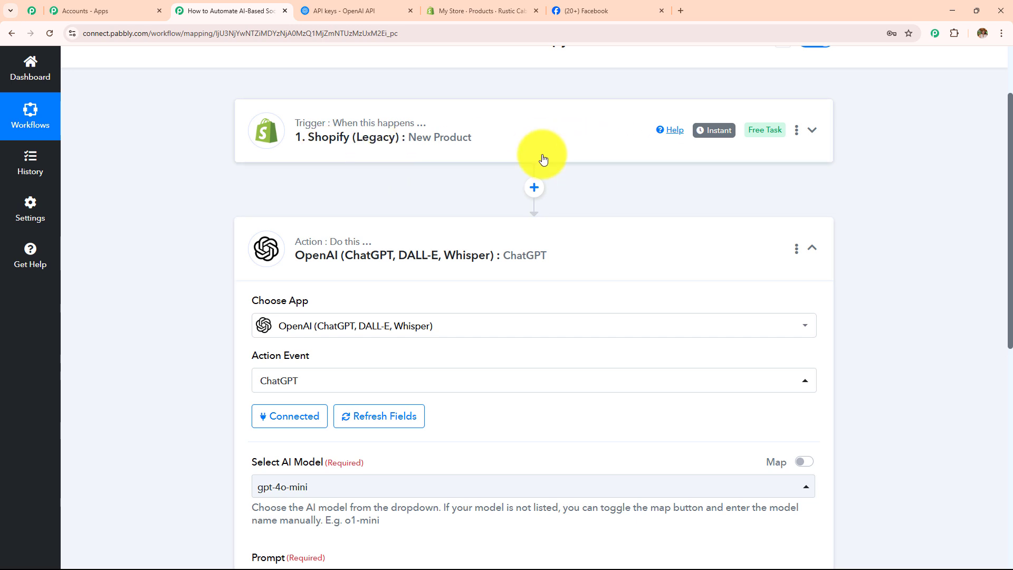
{"action": "scroll", "coordinate": [394, 198], "scroll_direction": "down", "scroll_amount": 8}
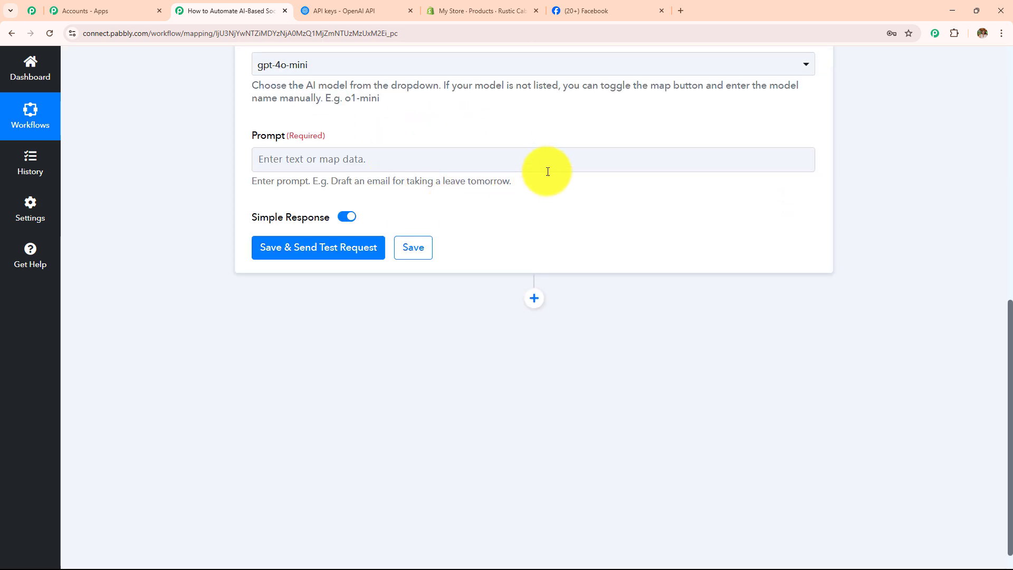
{"action": "left_click", "coordinate": [547, 171]}
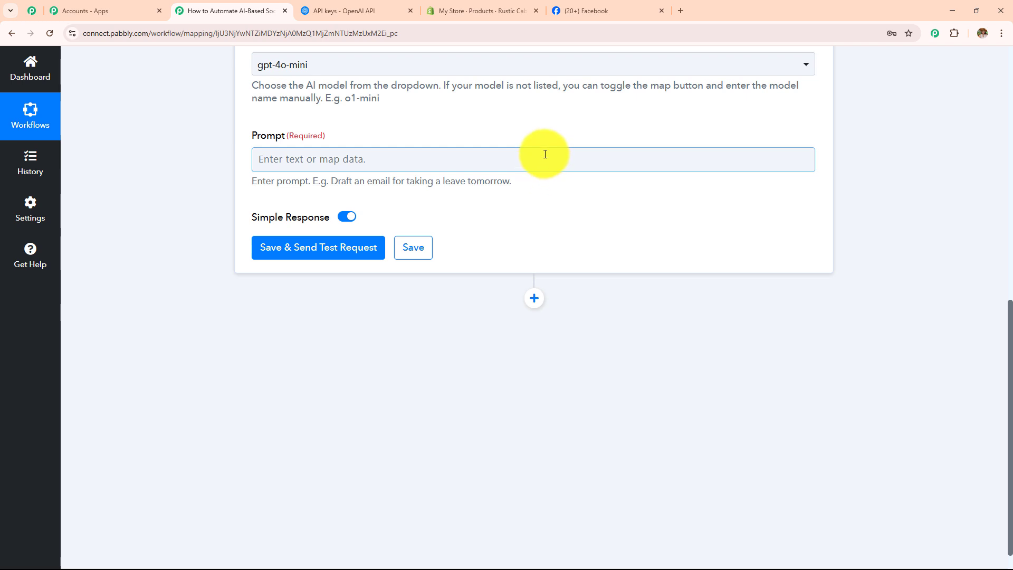
{"action": "left_click", "coordinate": [542, 157]}
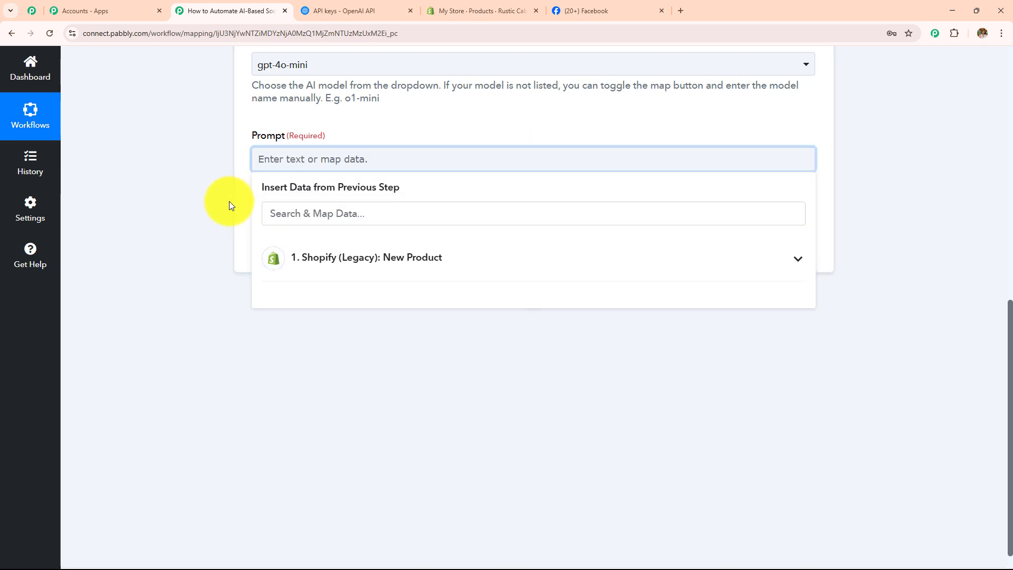
{"action": "scroll", "coordinate": [229, 201], "scroll_direction": "up", "scroll_amount": 2}
{"action": "key", "text": "ctrl+v"}
{"action": "left_click_drag", "start_coordinate": [554, 311], "coordinate": [241, 252]}
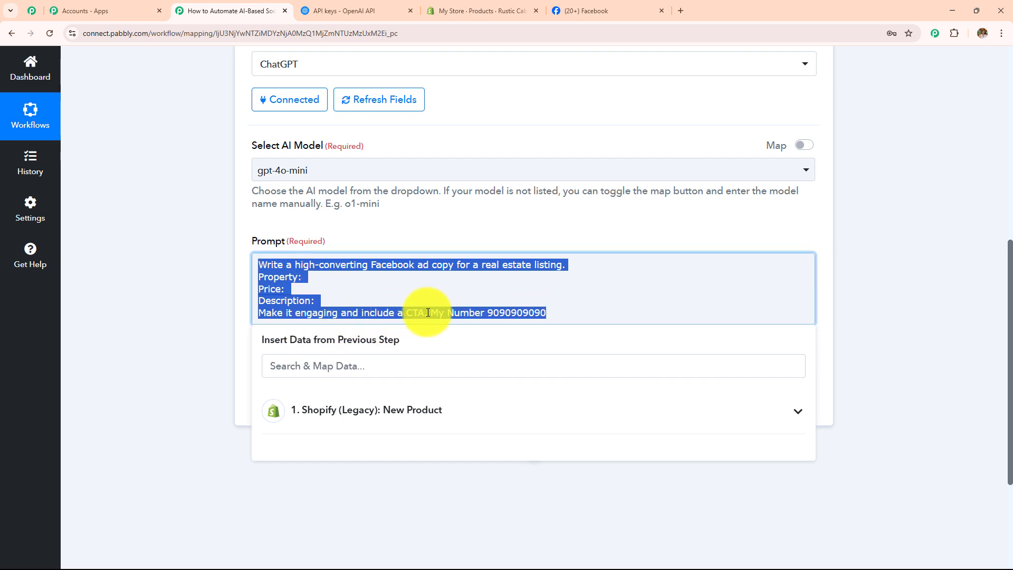
Step: Map the Shopify product's Title, "Rustic Cabin Retreat in Aspen, Colorado", after "Property:" in the prompt
{"action": "left_click", "coordinate": [322, 280]}
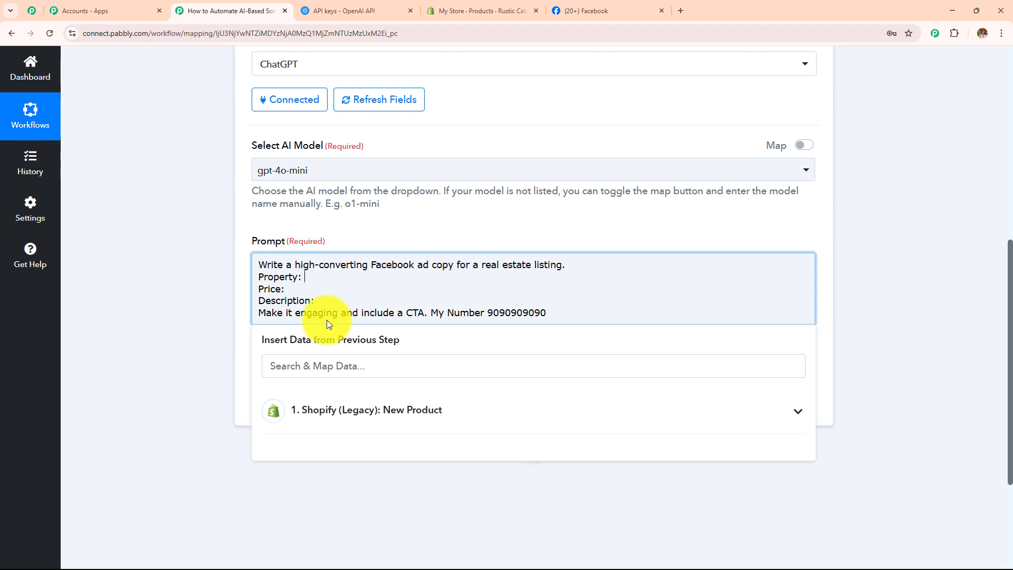
{"action": "scroll", "coordinate": [375, 251], "scroll_direction": "up", "scroll_amount": 10}
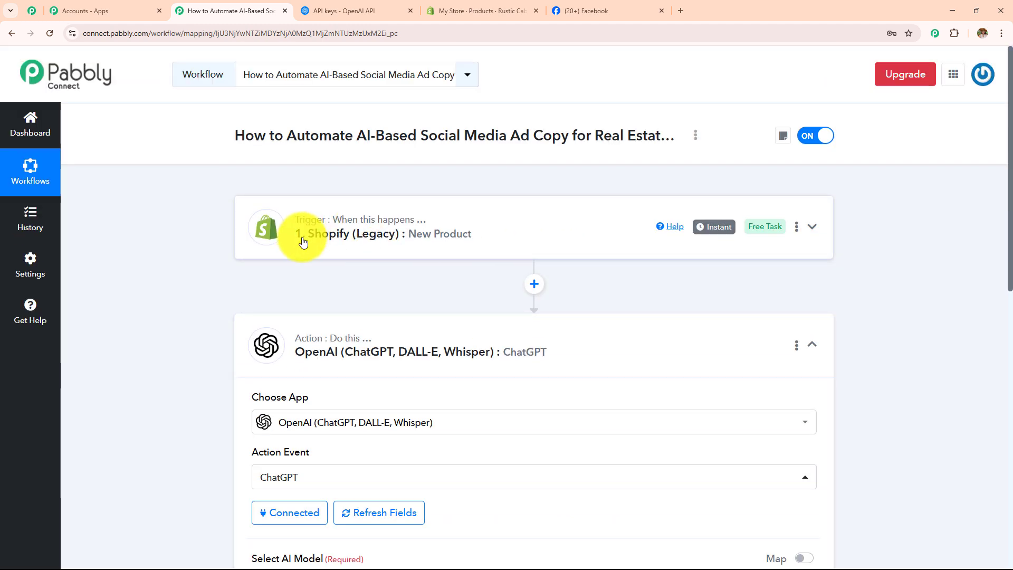
{"action": "scroll", "coordinate": [362, 242], "scroll_direction": "down", "scroll_amount": 9}
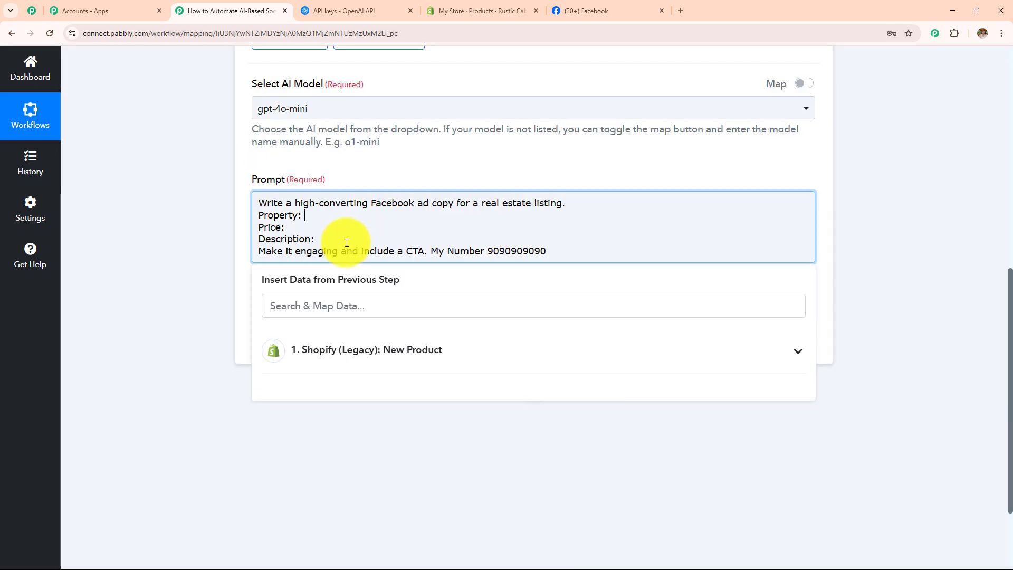
{"action": "left_click", "coordinate": [414, 349]}
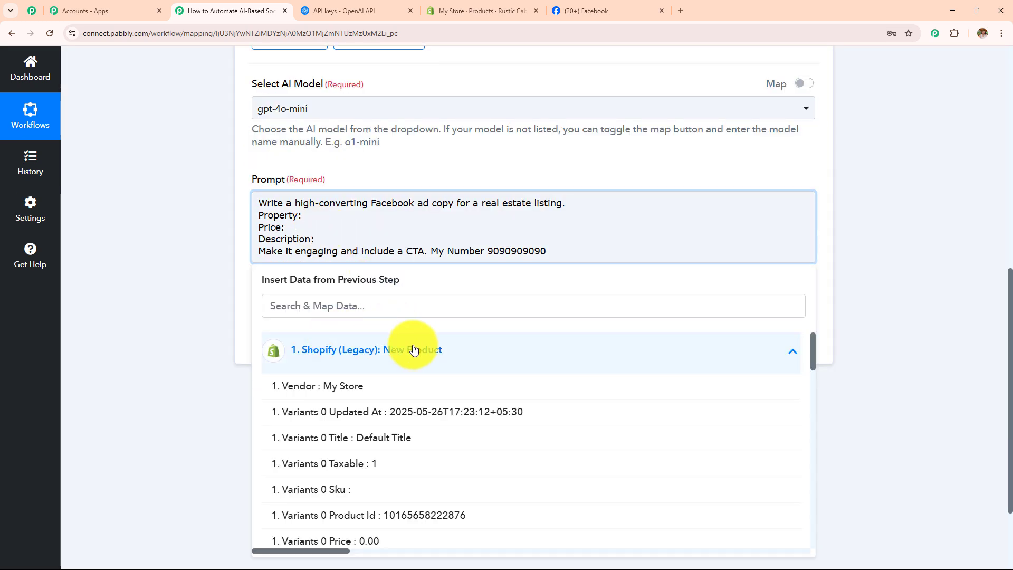
{"action": "scroll", "coordinate": [414, 349], "scroll_direction": "down", "scroll_amount": 5}
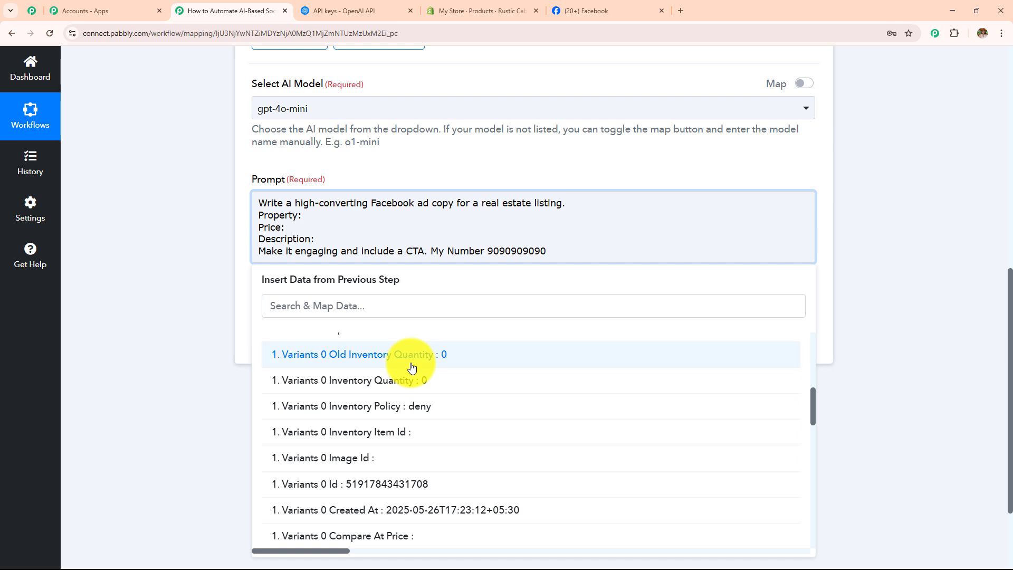
{"action": "scroll", "coordinate": [412, 367], "scroll_direction": "up", "scroll_amount": 5}
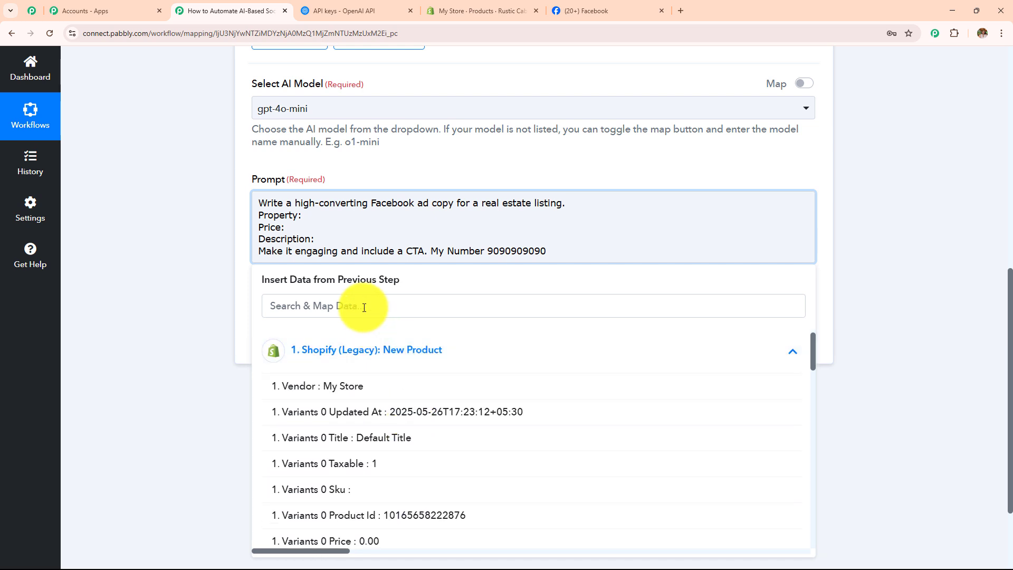
{"action": "scroll", "coordinate": [387, 410], "scroll_direction": "down", "scroll_amount": 5}
{"action": "left_click", "coordinate": [345, 309]}
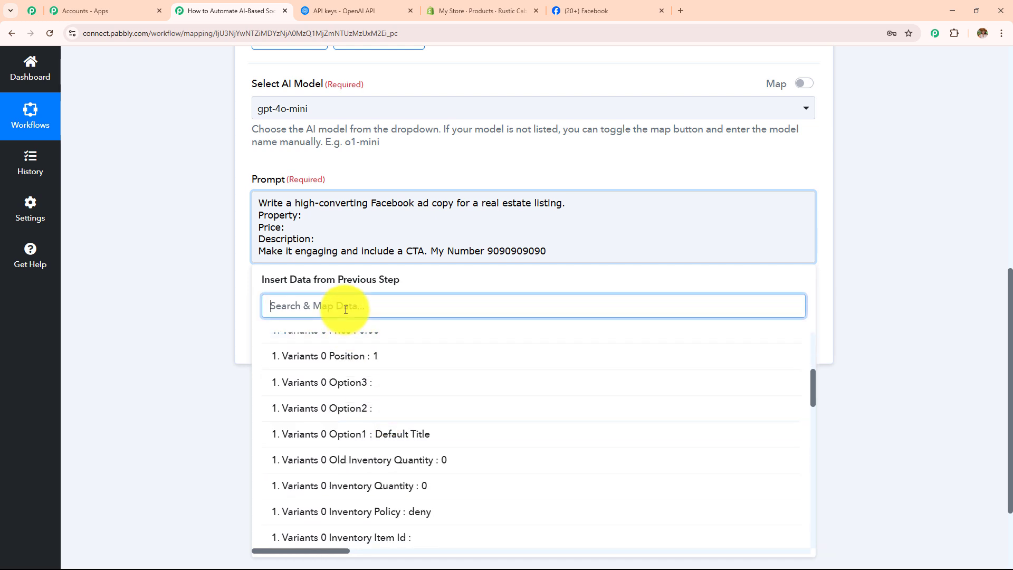
{"action": "type", "text": "tit"}
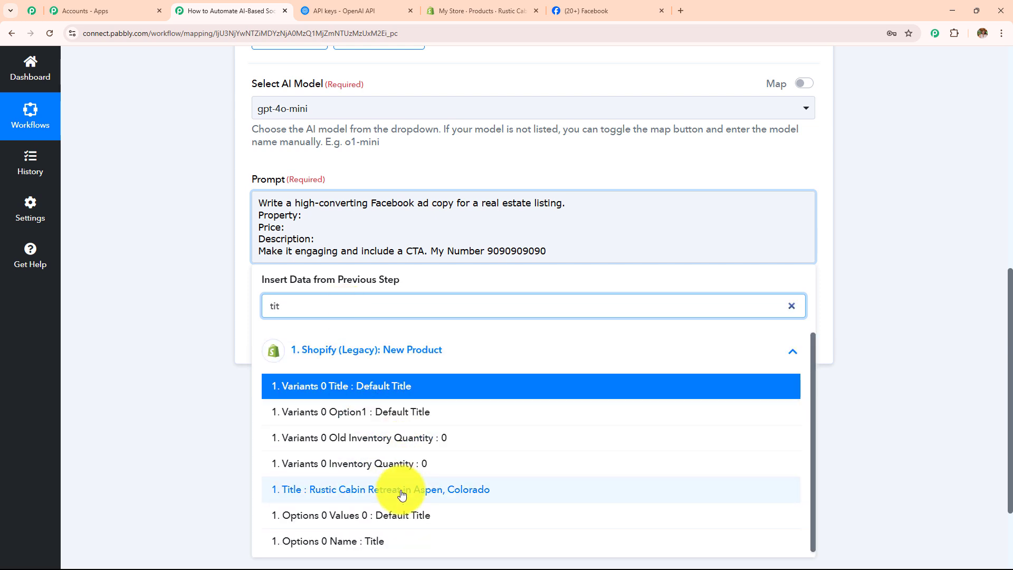
{"action": "left_click", "coordinate": [399, 492]}
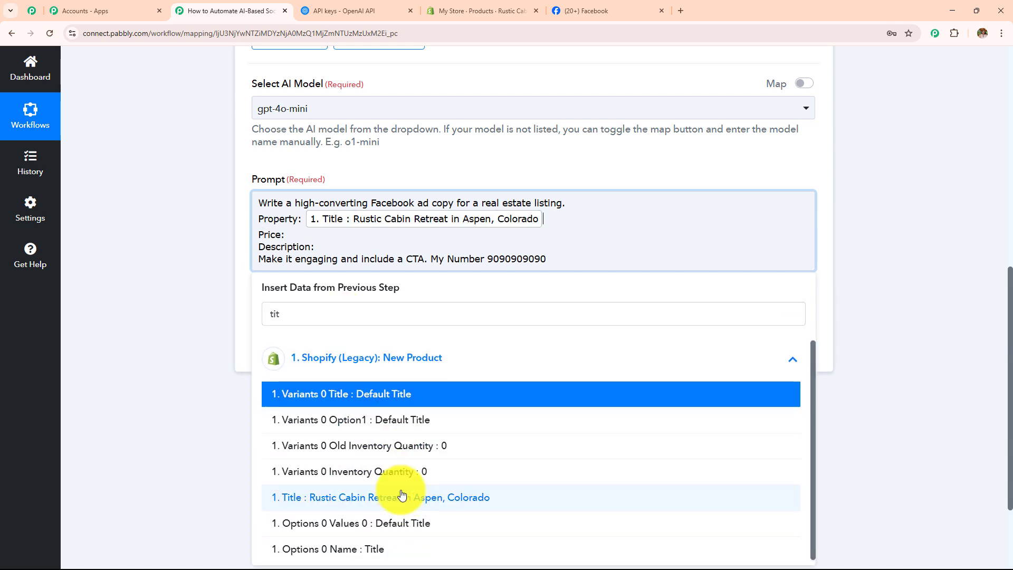
Step: Map the Shopify field Variants 0 Price after "Price:" in the prompt
{"action": "left_click", "coordinate": [307, 236]}
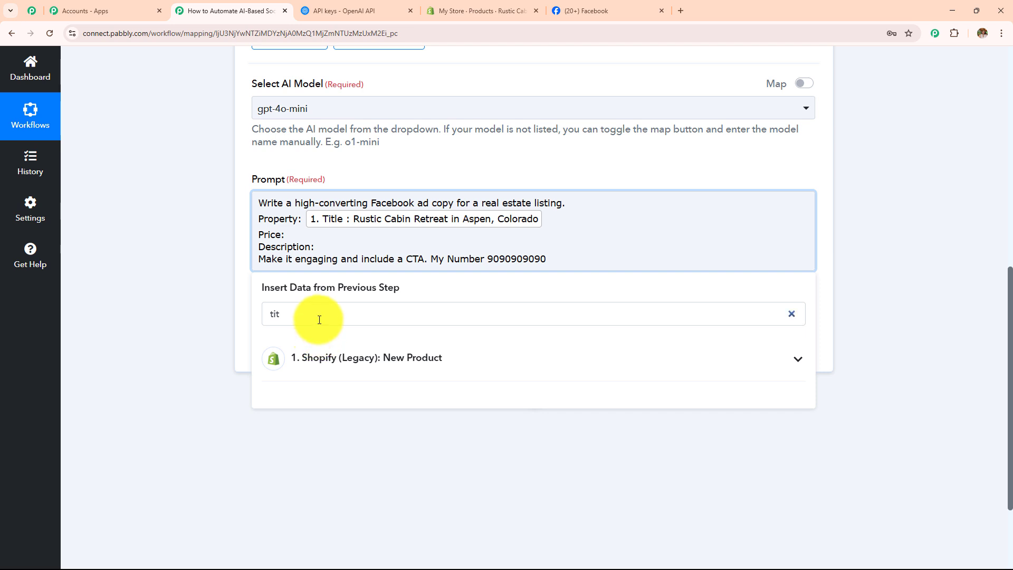
{"action": "left_click", "coordinate": [327, 352]}
{"action": "double_click", "coordinate": [299, 312]}
{"action": "type", "text": "pric"}
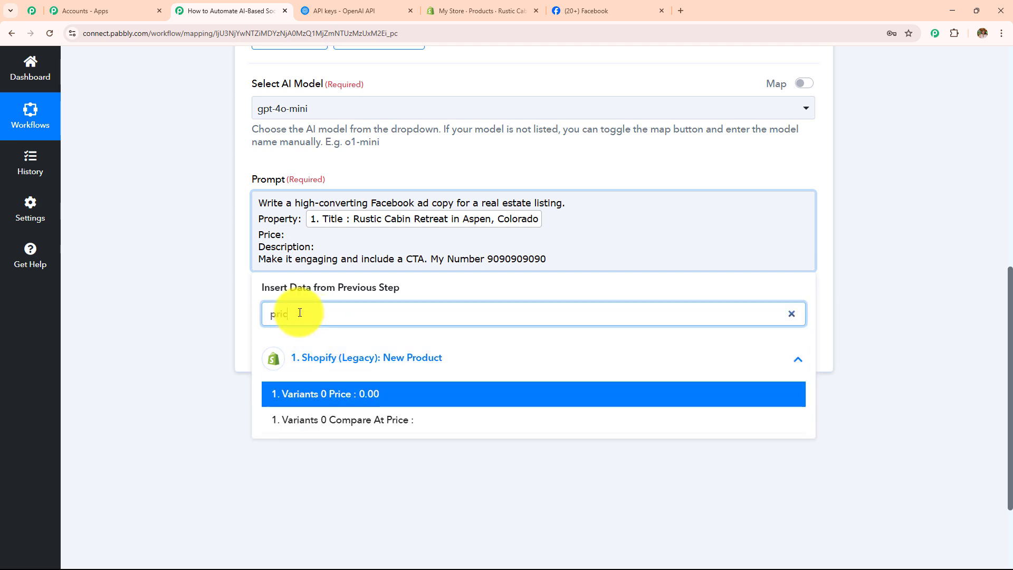
{"action": "key", "text": "Return"}
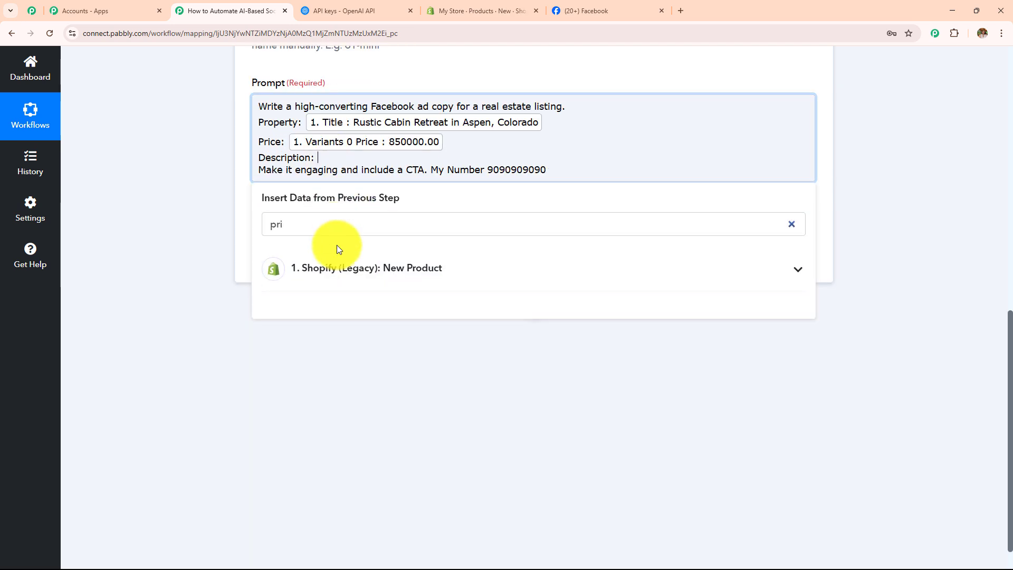
Step: Map the Shopify field Body Html after "Description:" in the prompt and close the data list
{"action": "left_click", "coordinate": [319, 232]}
{"action": "key", "text": "BackSpace"}
{"action": "key", "text": "BackSpace"}
{"action": "key", "text": "BackSpace"}
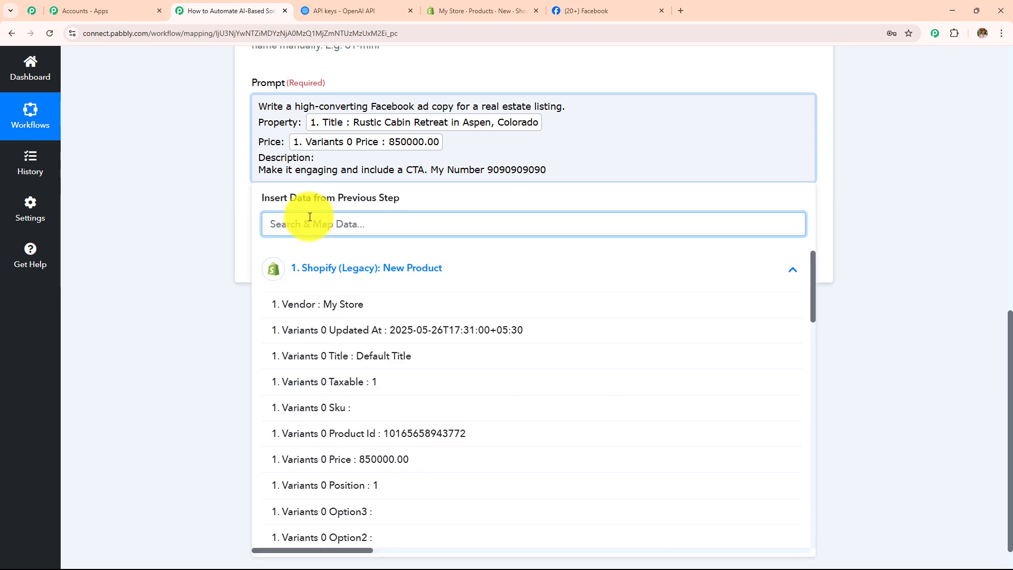
{"action": "type", "text": "de"}
{"action": "left_click", "coordinate": [494, 439]}
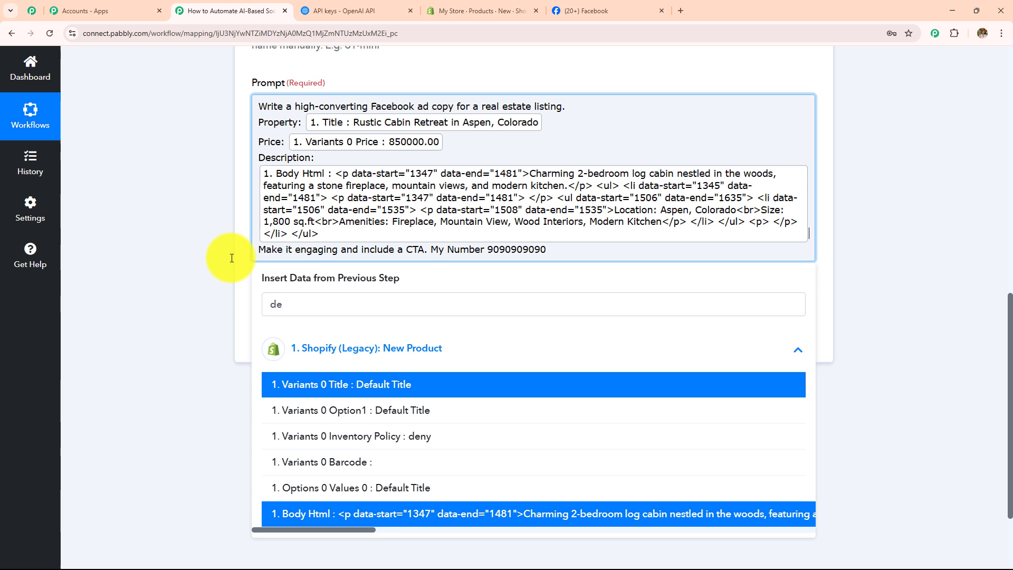
{"action": "left_click", "coordinate": [179, 270]}
{"action": "scroll", "coordinate": [448, 262], "scroll_direction": "up", "scroll_amount": 1}
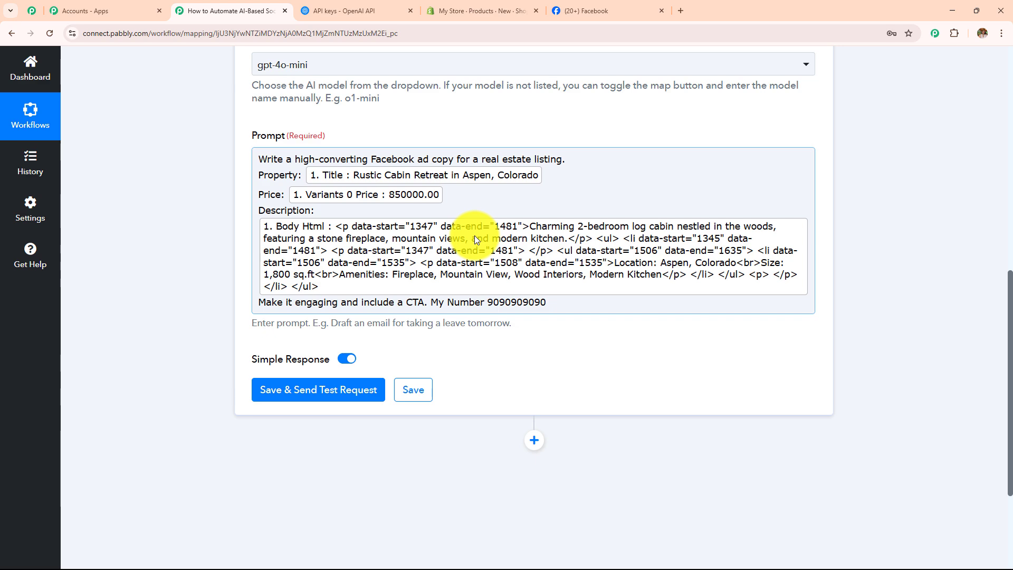
{"action": "left_click", "coordinate": [555, 310]}
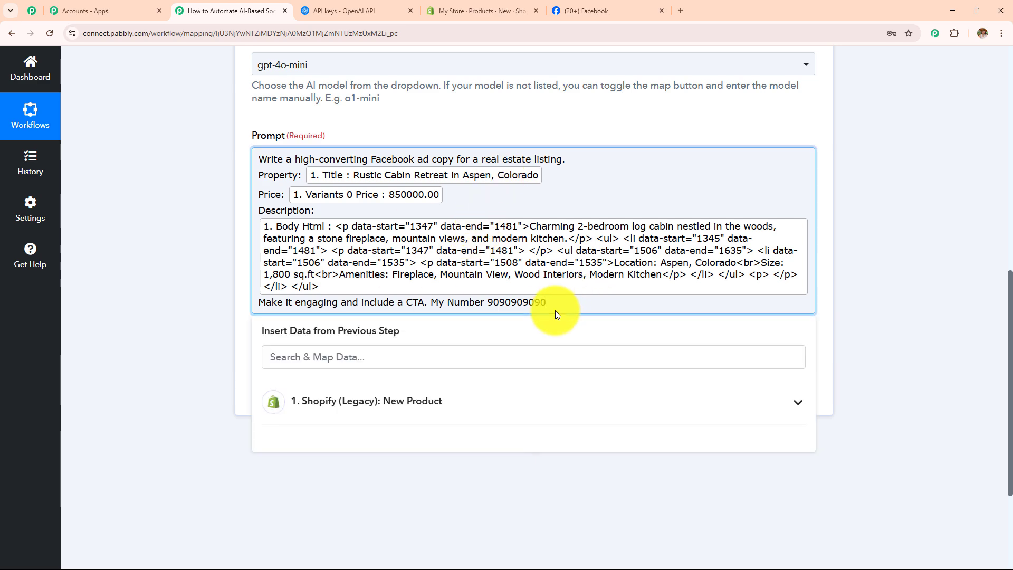
{"action": "left_click", "coordinate": [456, 410]}
{"action": "scroll", "coordinate": [401, 349], "scroll_direction": "down", "scroll_amount": 10}
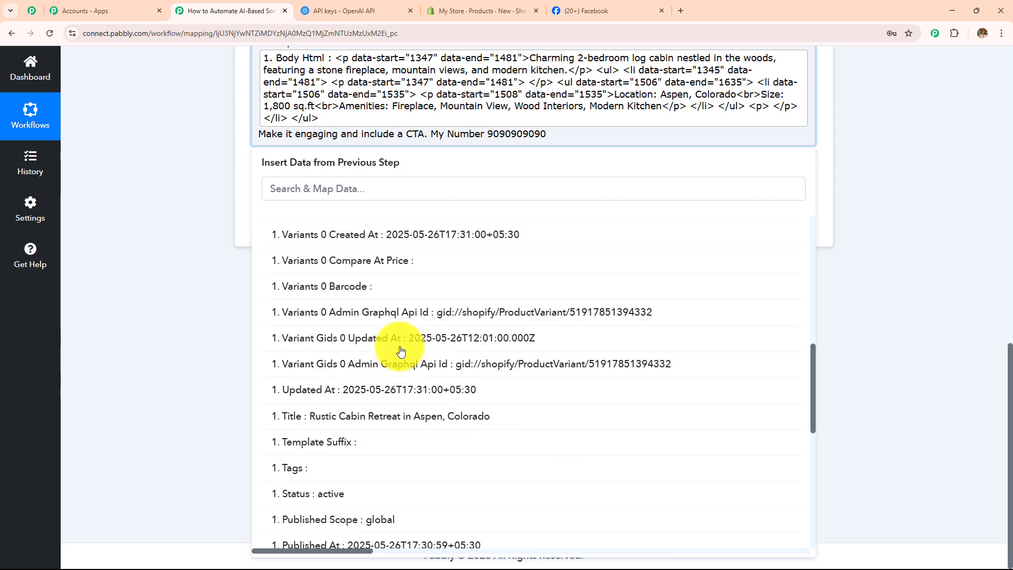
{"action": "scroll", "coordinate": [401, 351], "scroll_direction": "down", "scroll_amount": 8}
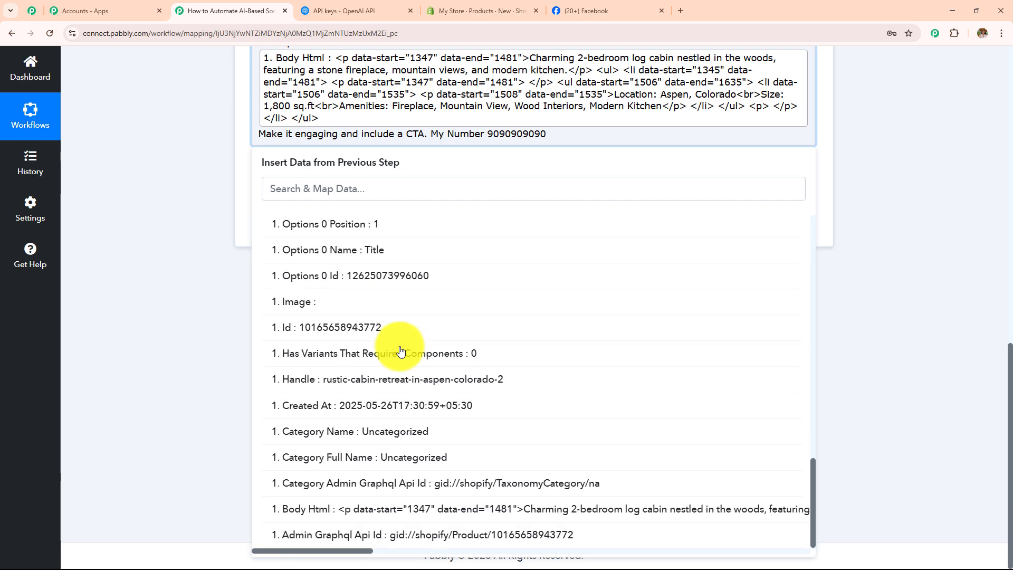
{"action": "left_click", "coordinate": [203, 283]}
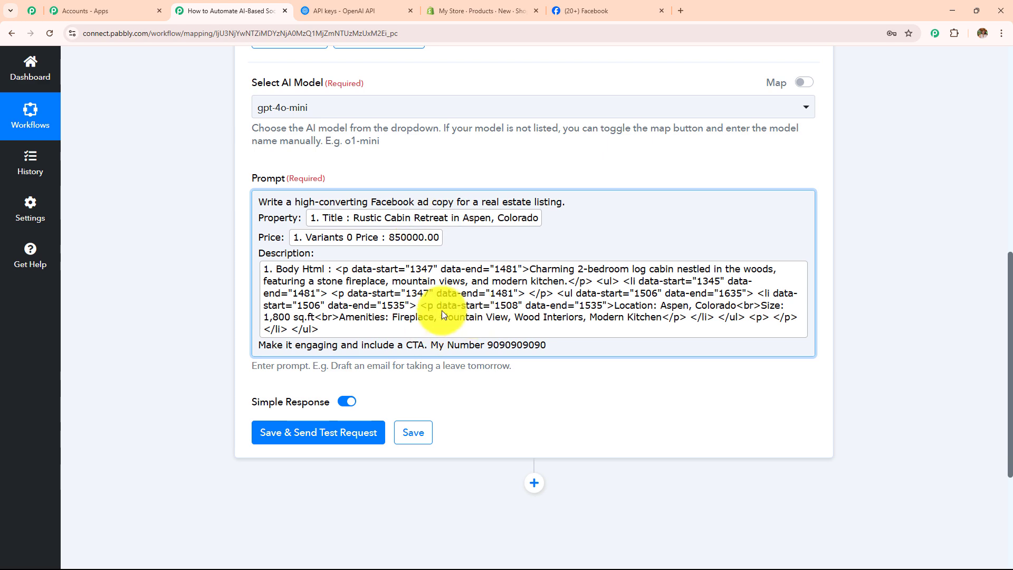
Step: Save the ChatGPT action with a test request and read the full ad copy returned in Choices 0 Message Content
{"action": "scroll", "coordinate": [547, 270], "scroll_direction": "down", "scroll_amount": 4}
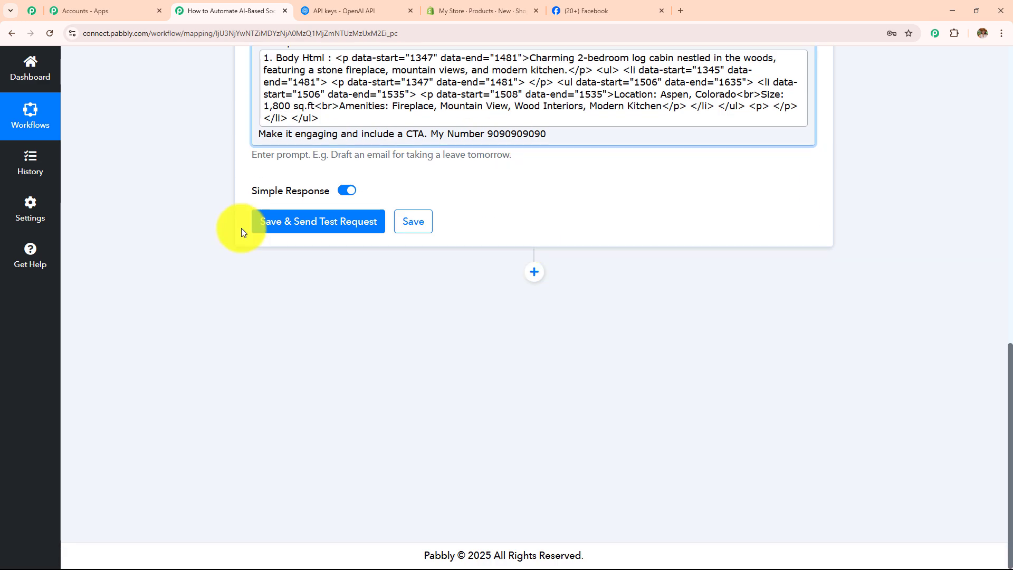
{"action": "left_click", "coordinate": [264, 227]}
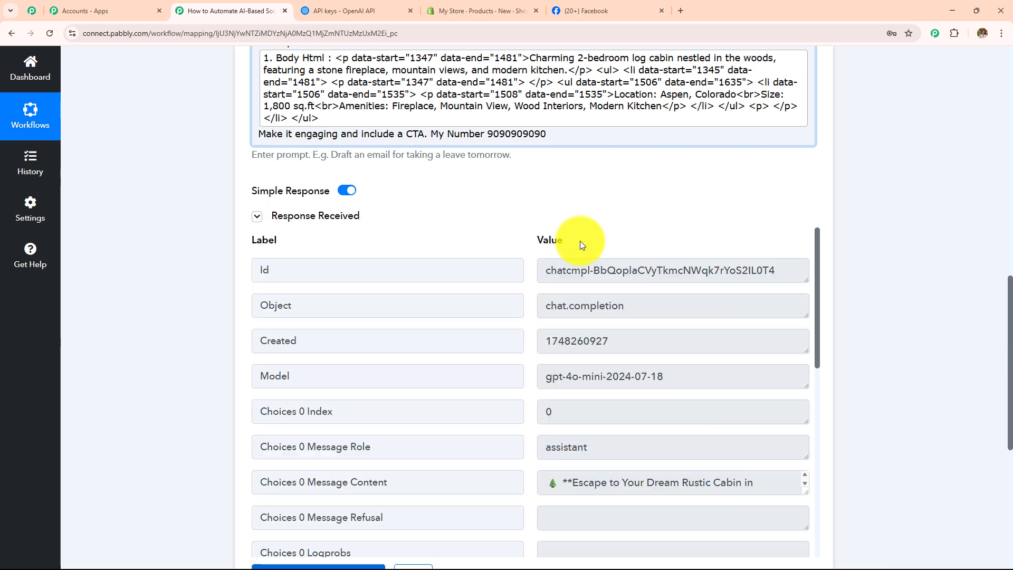
{"action": "scroll", "coordinate": [580, 240], "scroll_direction": "down", "scroll_amount": 4}
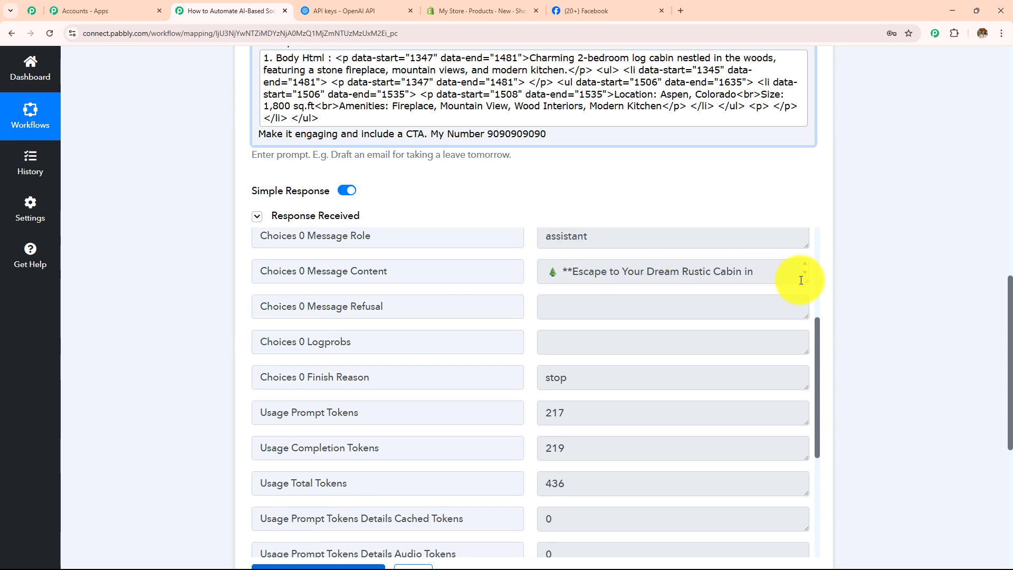
{"action": "left_click_drag", "start_coordinate": [801, 280], "coordinate": [802, 510]}
{"action": "scroll", "coordinate": [640, 410], "scroll_direction": "up", "scroll_amount": 8}
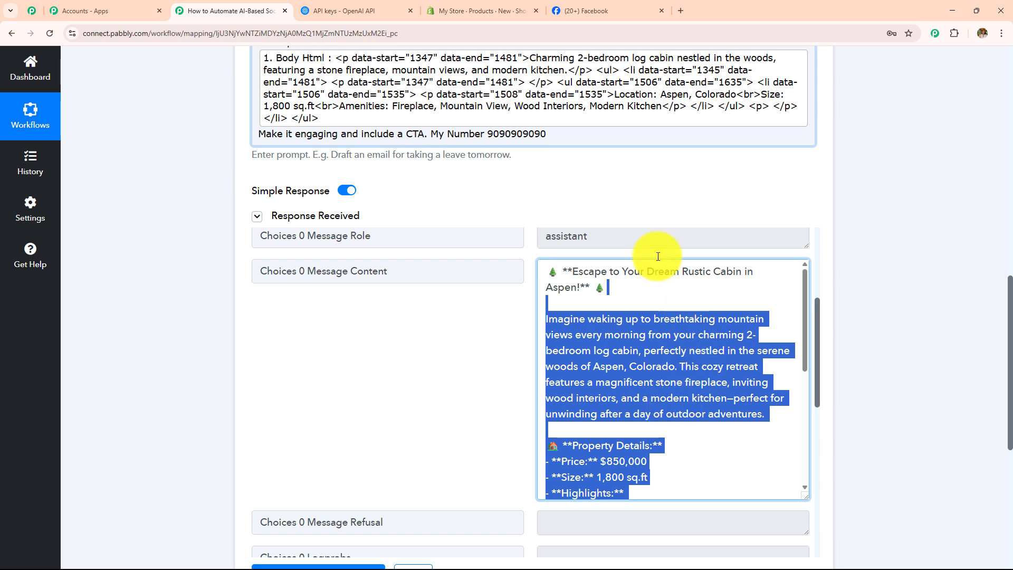
{"action": "left_click", "coordinate": [686, 317]}
{"action": "scroll", "coordinate": [642, 333], "scroll_direction": "down", "scroll_amount": 5}
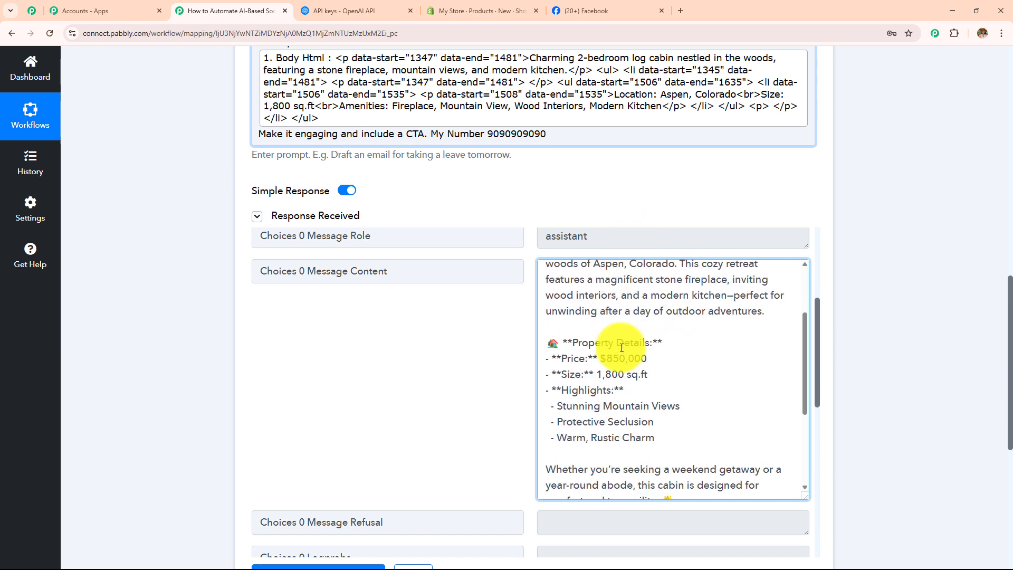
{"action": "scroll", "coordinate": [622, 347], "scroll_direction": "down", "scroll_amount": 1}
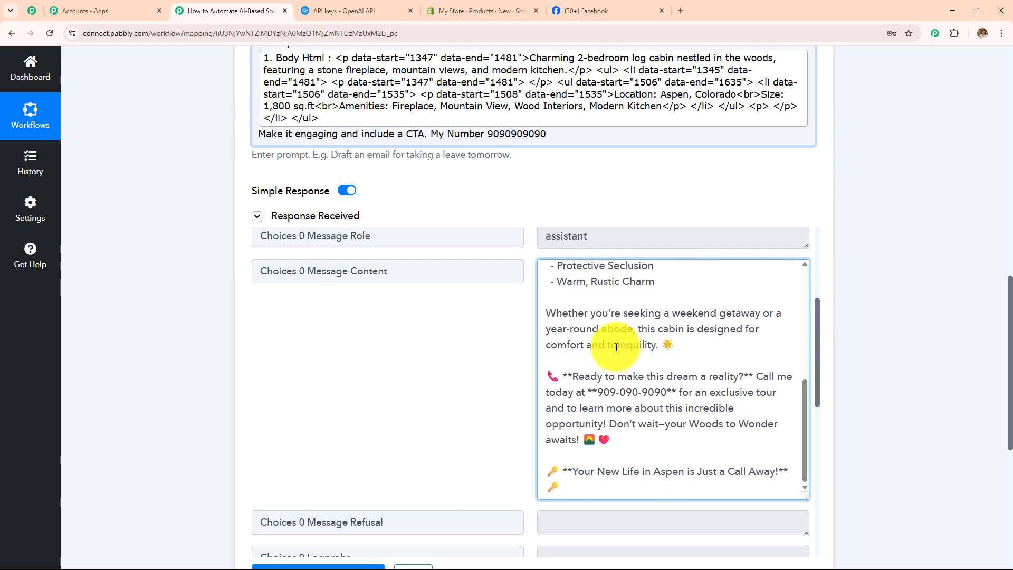
Step: View the Serene Spaces page on Facebook and return to the Pabbly Connect workflow
{"action": "scroll", "coordinate": [682, 357], "scroll_direction": "up", "scroll_amount": 6}
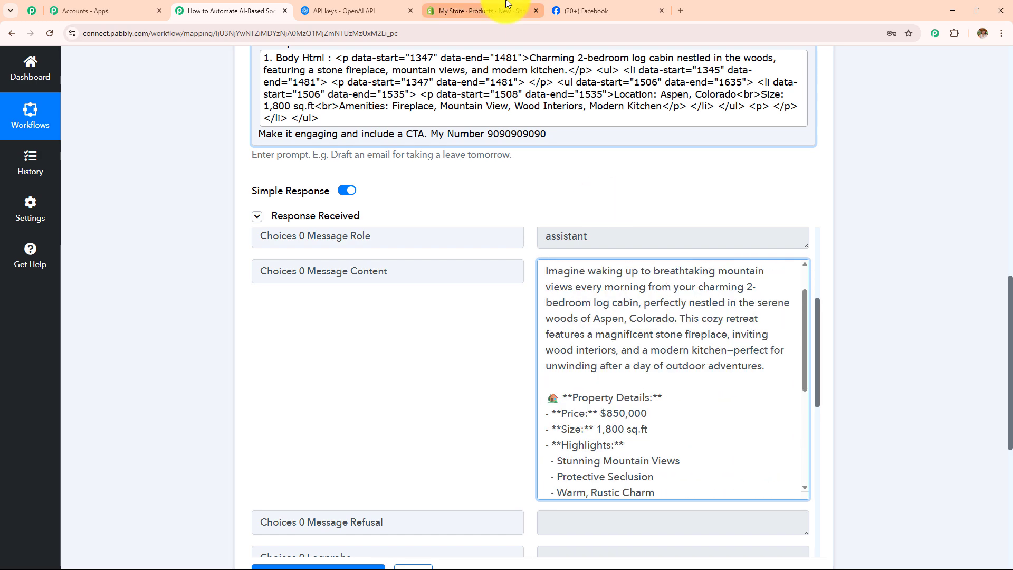
{"action": "left_click", "coordinate": [585, 11]}
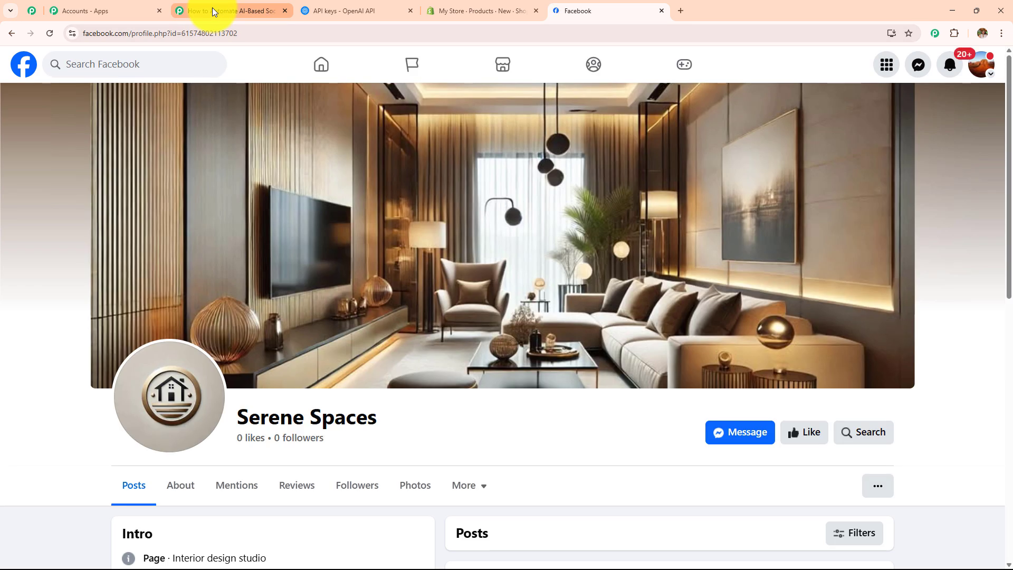
{"action": "left_click", "coordinate": [212, 7]}
Step: Add a third action to the workflow using the Facebook Pages app with the Create Page Post event
{"action": "scroll", "coordinate": [686, 316], "scroll_direction": "down", "scroll_amount": 5}
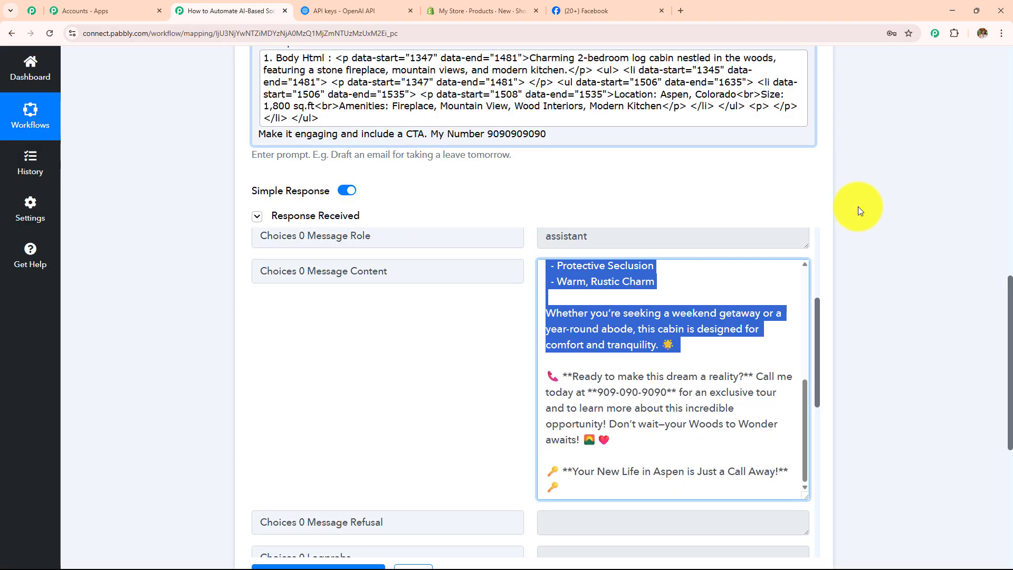
{"action": "scroll", "coordinate": [602, 357], "scroll_direction": "down", "scroll_amount": 5}
{"action": "left_click", "coordinate": [534, 272]}
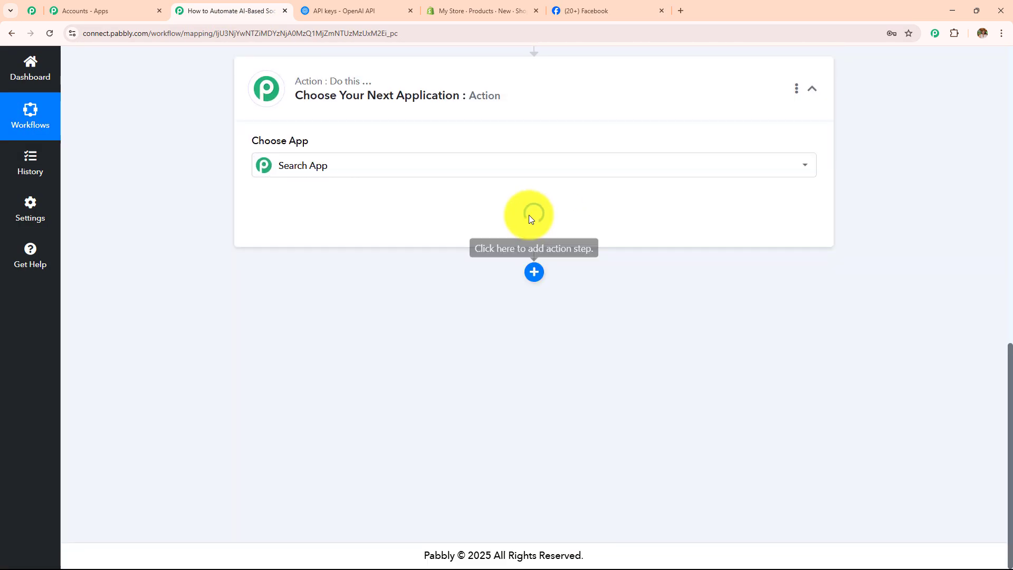
{"action": "type", "text": "Face"}
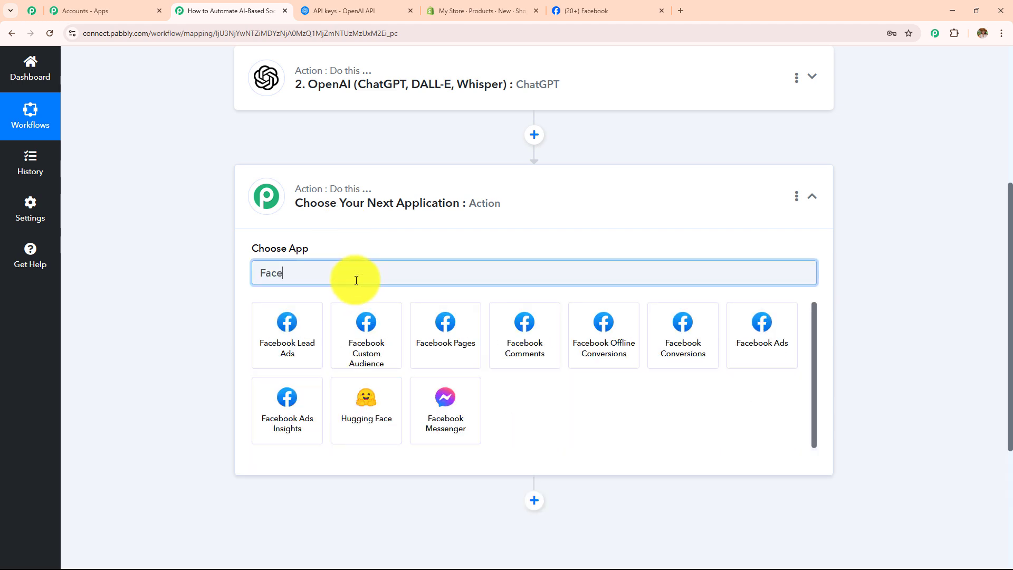
{"action": "left_click", "coordinate": [498, 329]}
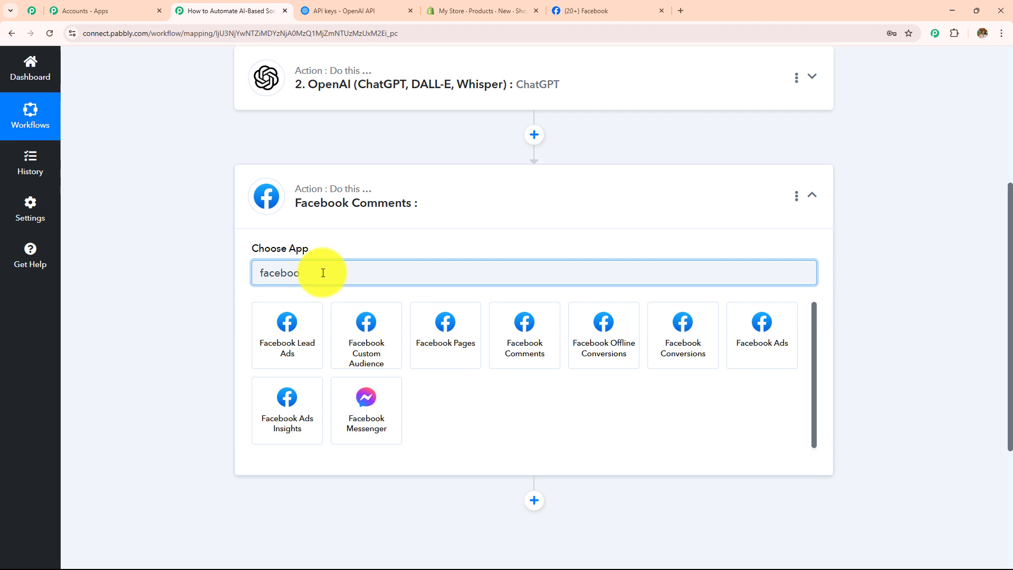
{"action": "left_click", "coordinate": [441, 318]}
{"action": "left_click", "coordinate": [419, 327]}
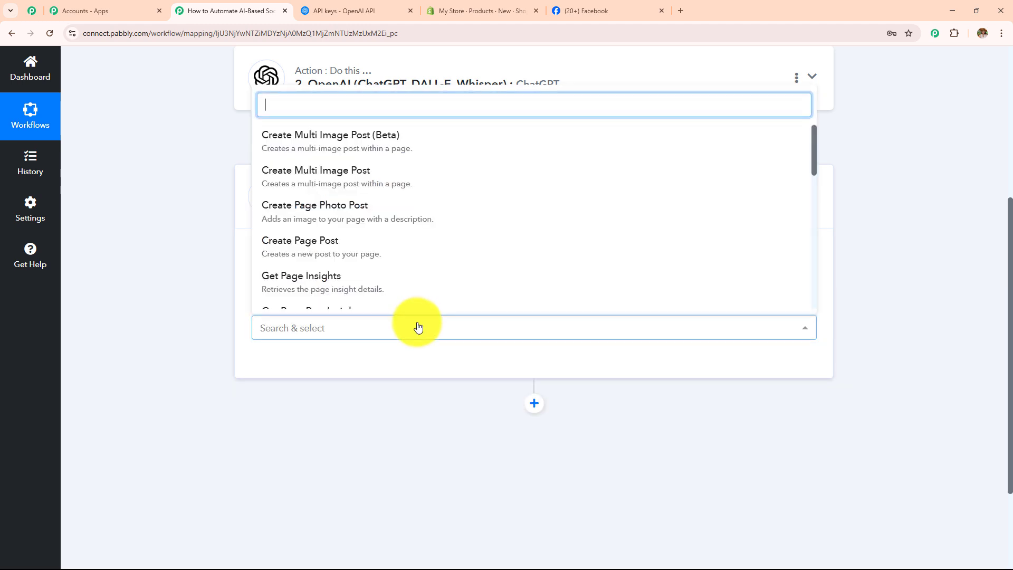
{"action": "left_click", "coordinate": [385, 247]}
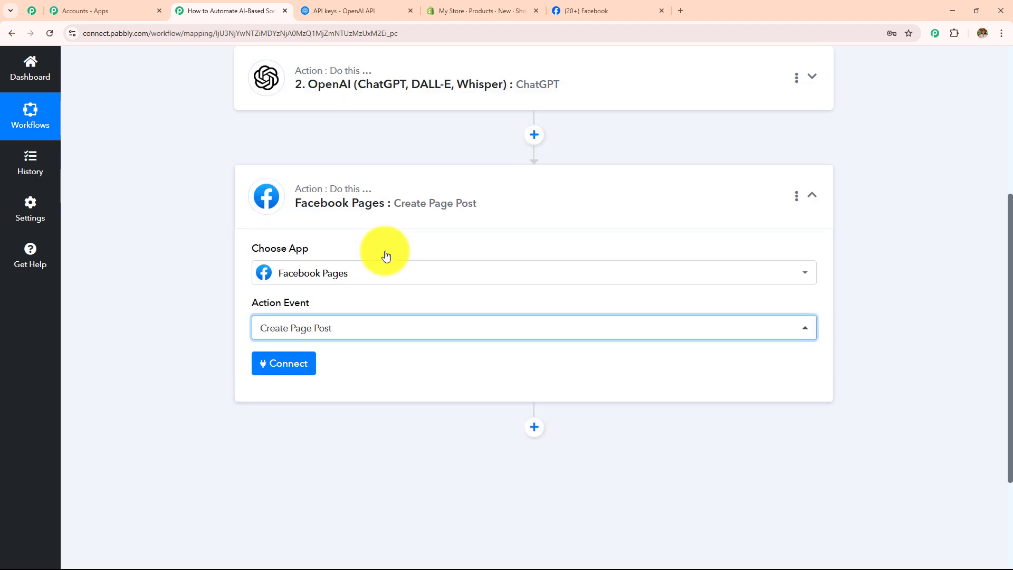
Step: Connect the action through a new Facebook Pages connection, authorising it with the previously logged-in Facebook account
{"action": "left_click", "coordinate": [310, 363]}
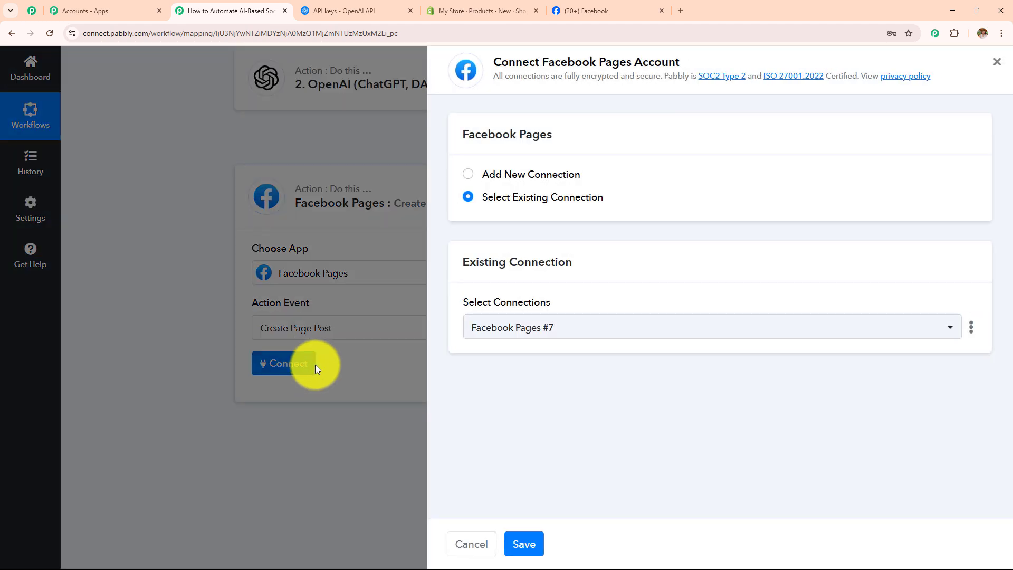
{"action": "left_click", "coordinate": [470, 174]}
{"action": "left_click", "coordinate": [499, 347]}
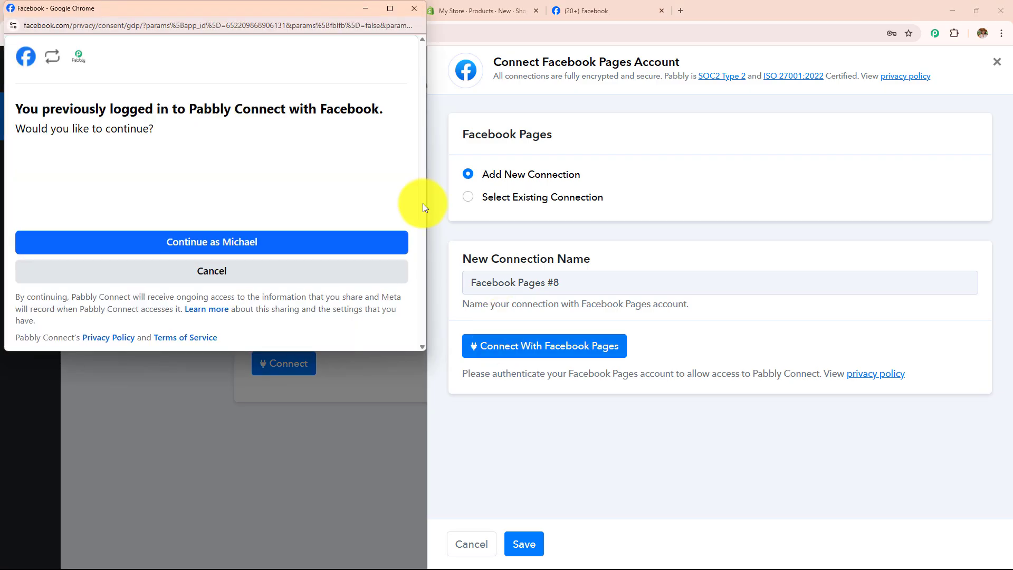
{"action": "left_click", "coordinate": [277, 240]}
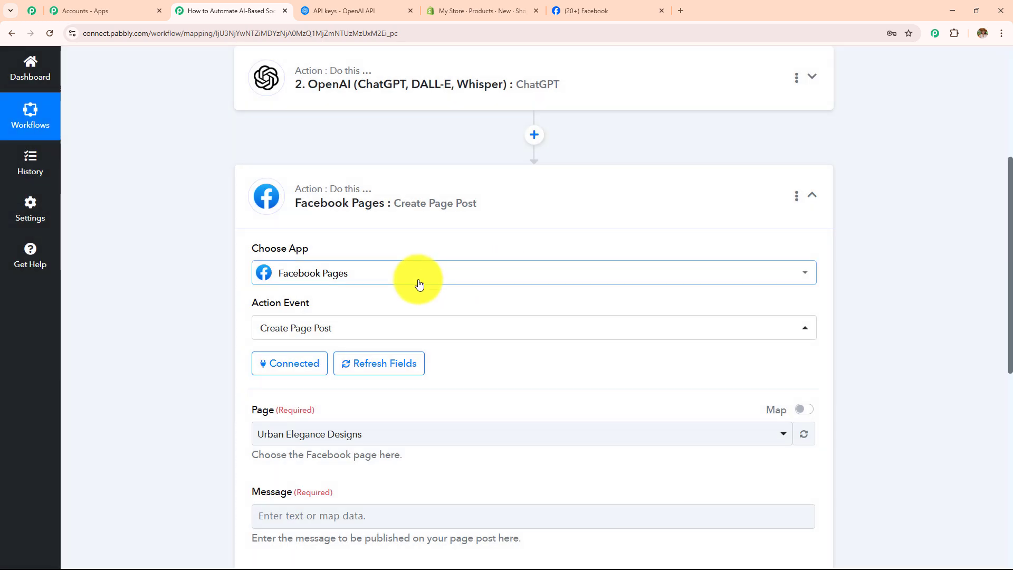
Step: Check the target page's name on Facebook and return to the Create Page Post fields in Pabbly Connect
{"action": "scroll", "coordinate": [419, 280], "scroll_direction": "down", "scroll_amount": 5}
{"action": "left_click_drag", "start_coordinate": [240, 144], "coordinate": [436, 363]}
{"action": "left_click", "coordinate": [538, 291]}
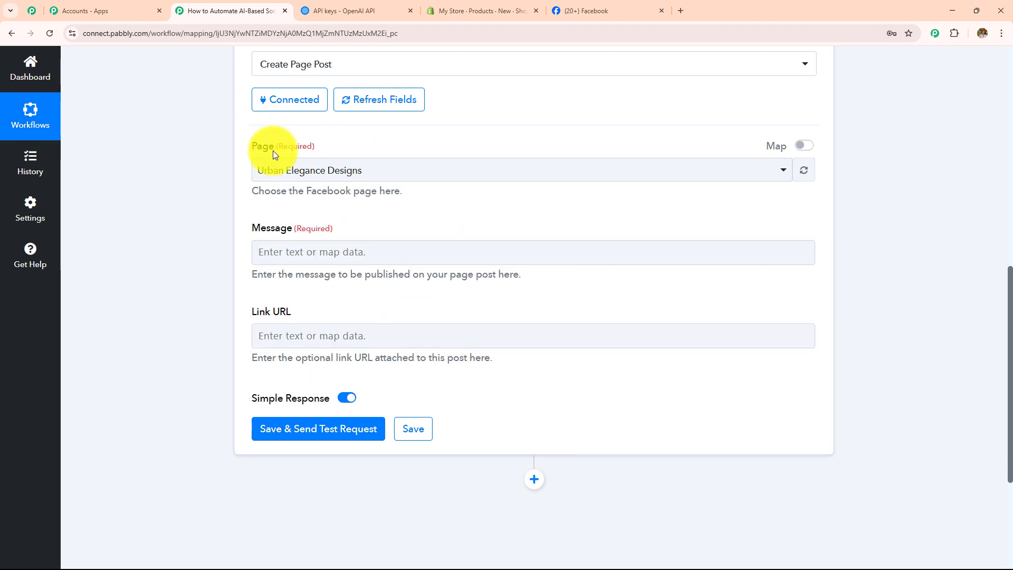
{"action": "left_click", "coordinate": [581, 11]}
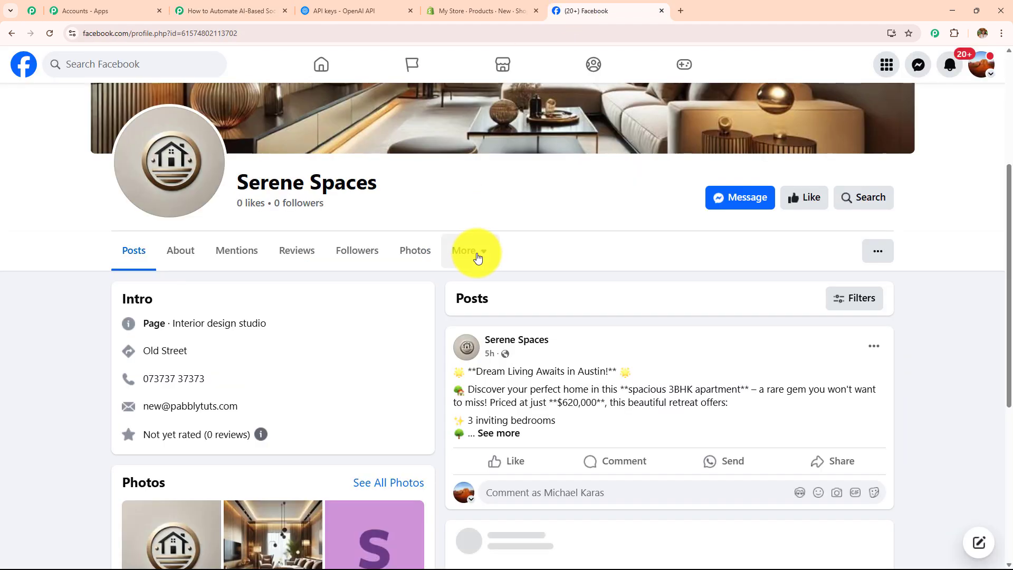
{"action": "scroll", "coordinate": [477, 256], "scroll_direction": "up", "scroll_amount": 2}
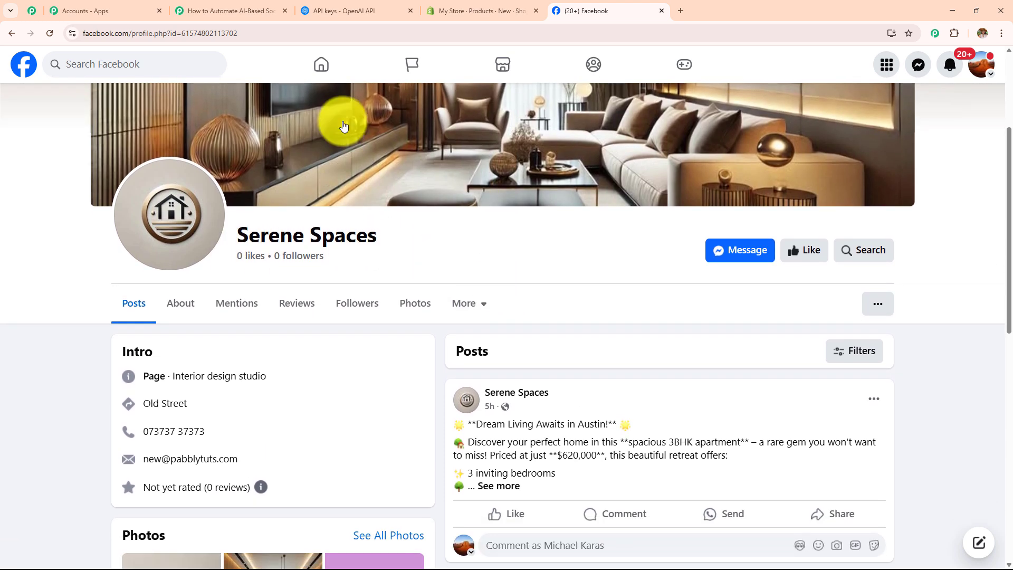
{"action": "left_click", "coordinate": [264, 10]}
Step: Choose Serene Spaces as the Facebook page for the post
{"action": "left_click", "coordinate": [316, 174]}
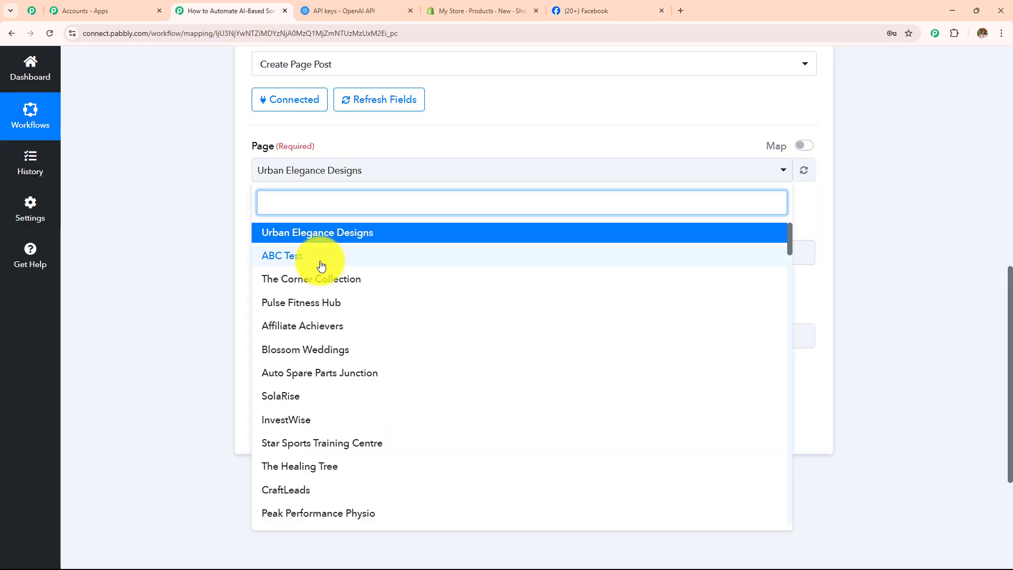
{"action": "type", "text": "ser"}
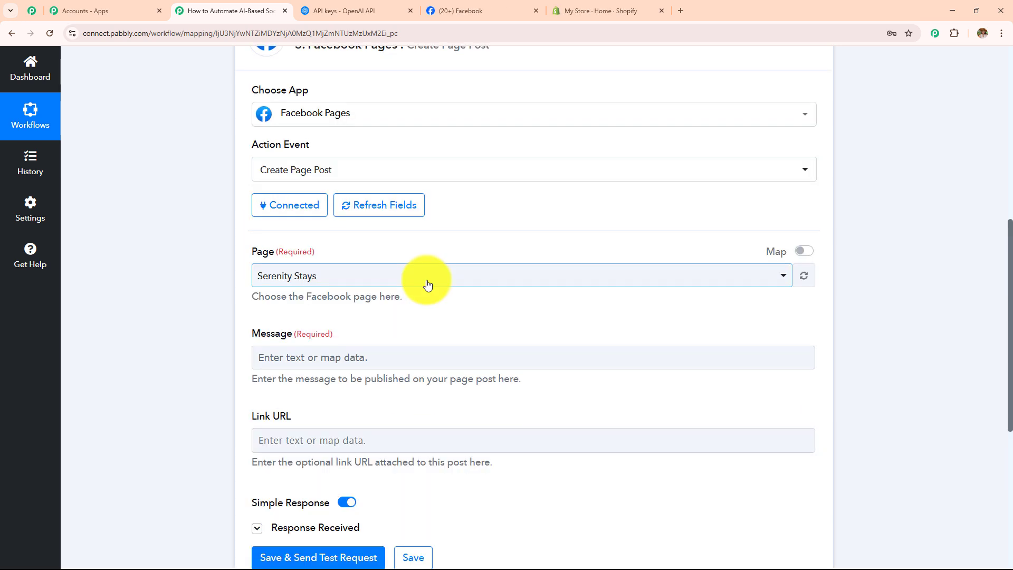
{"action": "left_click", "coordinate": [428, 284]}
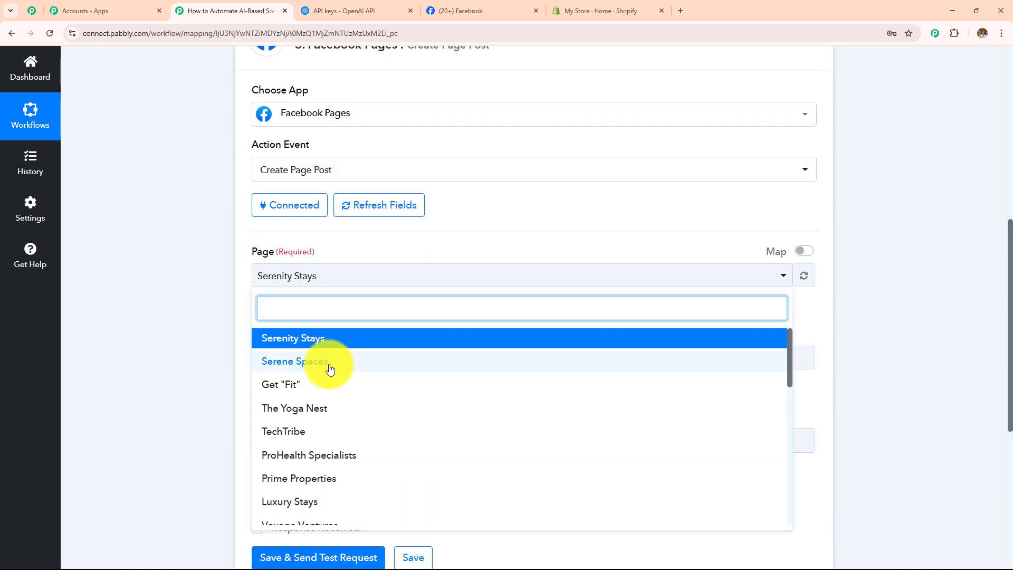
{"action": "left_click", "coordinate": [330, 361]}
Step: Map the ChatGPT field Choices 0 Message Content into the post's Message and close the data list
{"action": "scroll", "coordinate": [459, 273], "scroll_direction": "down", "scroll_amount": 2}
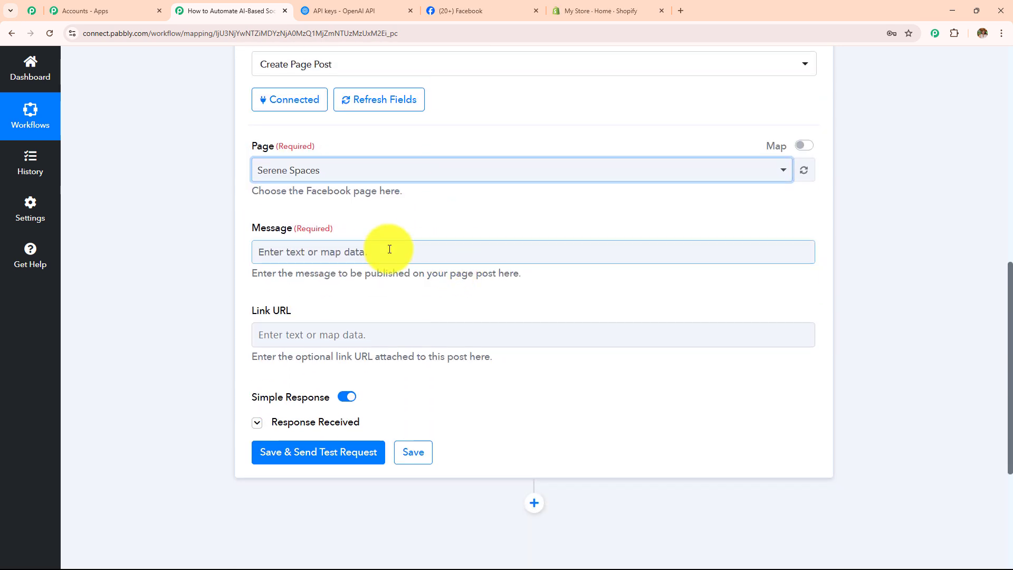
{"action": "left_click", "coordinate": [364, 251]}
{"action": "scroll", "coordinate": [442, 202], "scroll_direction": "down", "scroll_amount": 3}
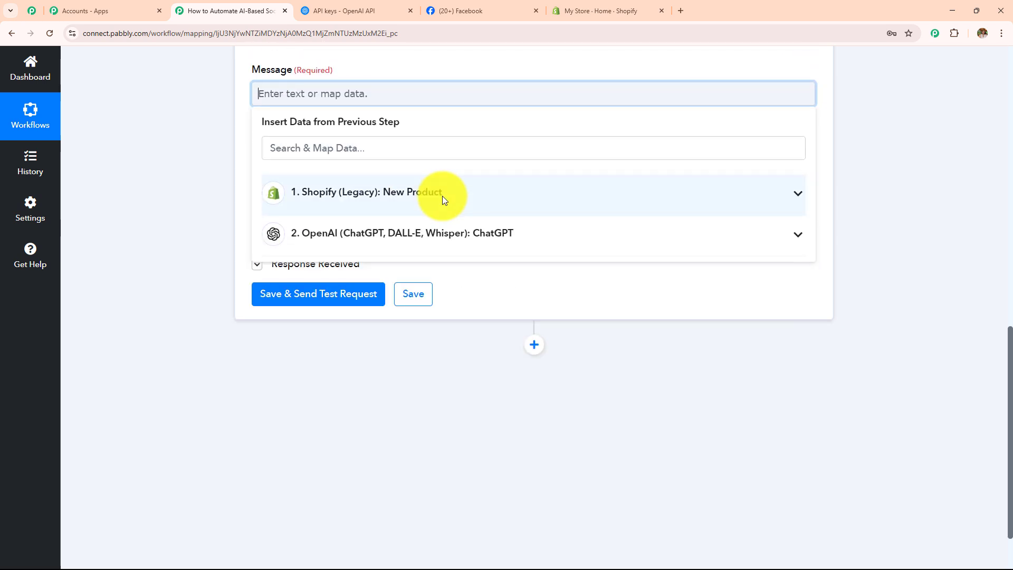
{"action": "left_click", "coordinate": [436, 240]}
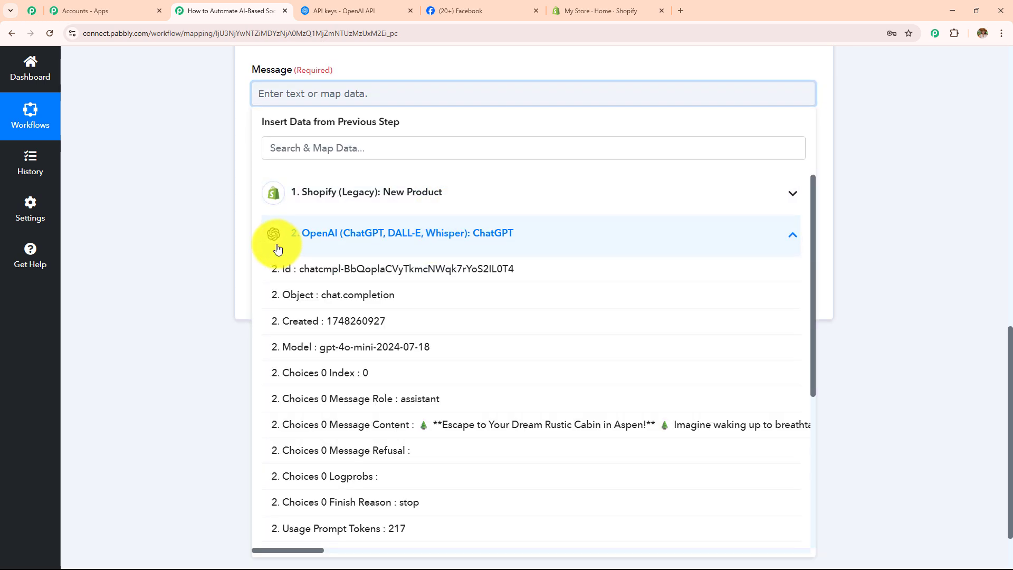
{"action": "left_click", "coordinate": [418, 430]}
{"action": "left_click", "coordinate": [264, 243]}
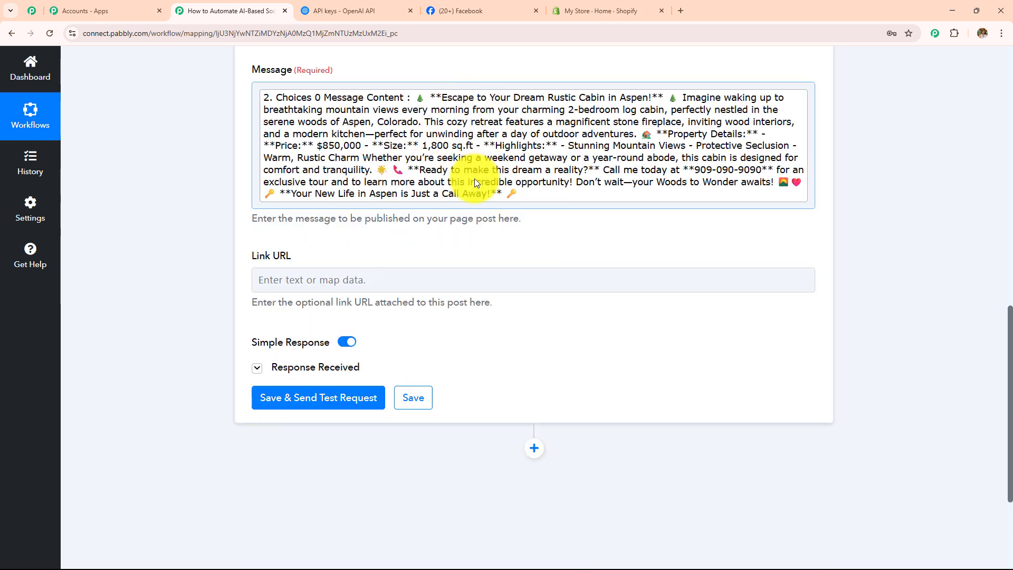
Step: Review the page, message and optional link fields, leave Link URL empty, and save the Facebook action with a test request
{"action": "scroll", "coordinate": [473, 177], "scroll_direction": "down", "scroll_amount": 2}
{"action": "left_click_drag", "start_coordinate": [238, 150], "coordinate": [493, 145]}
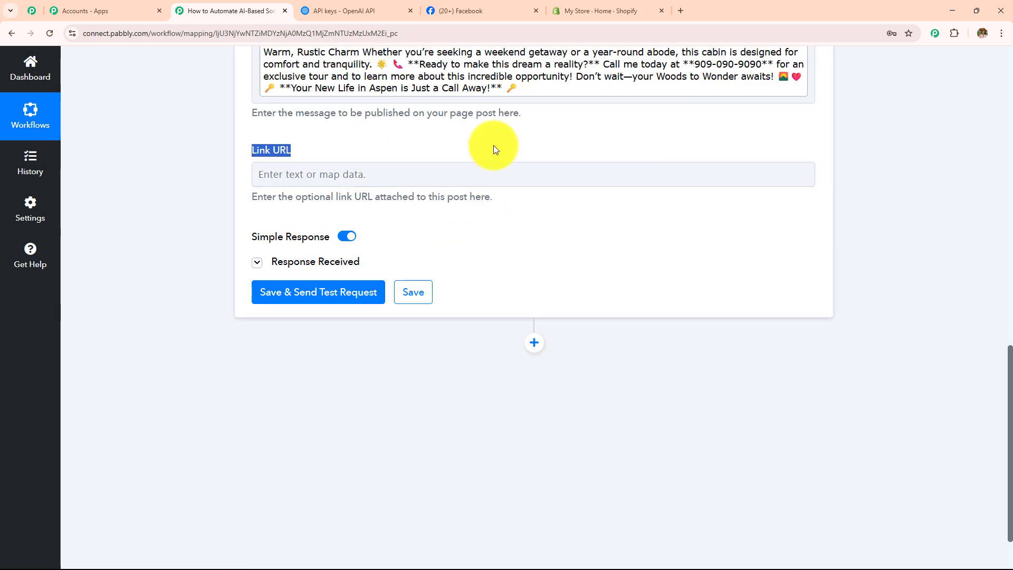
{"action": "scroll", "coordinate": [454, 226], "scroll_direction": "up", "scroll_amount": 4}
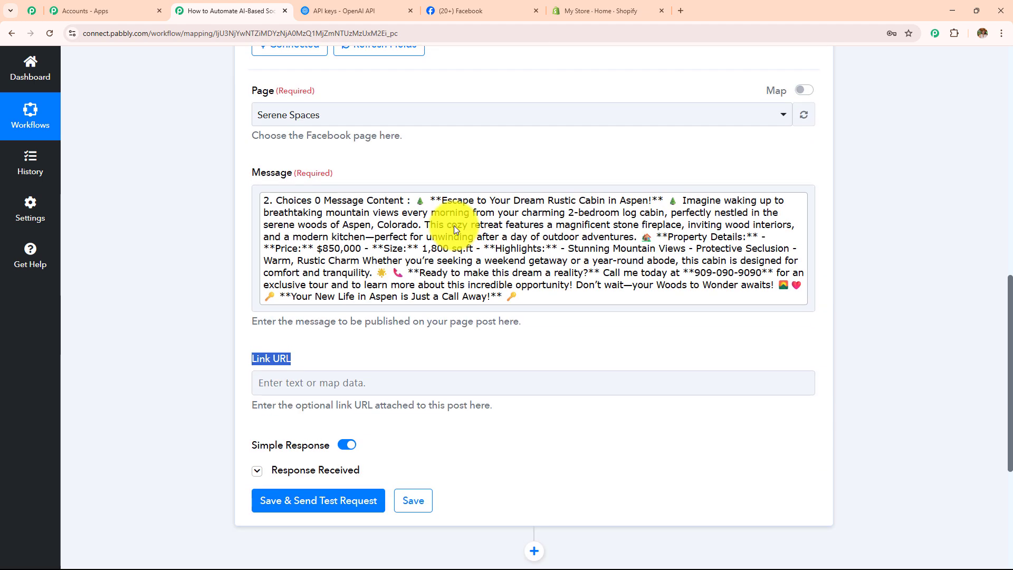
{"action": "scroll", "coordinate": [320, 288], "scroll_direction": "up", "scroll_amount": 1}
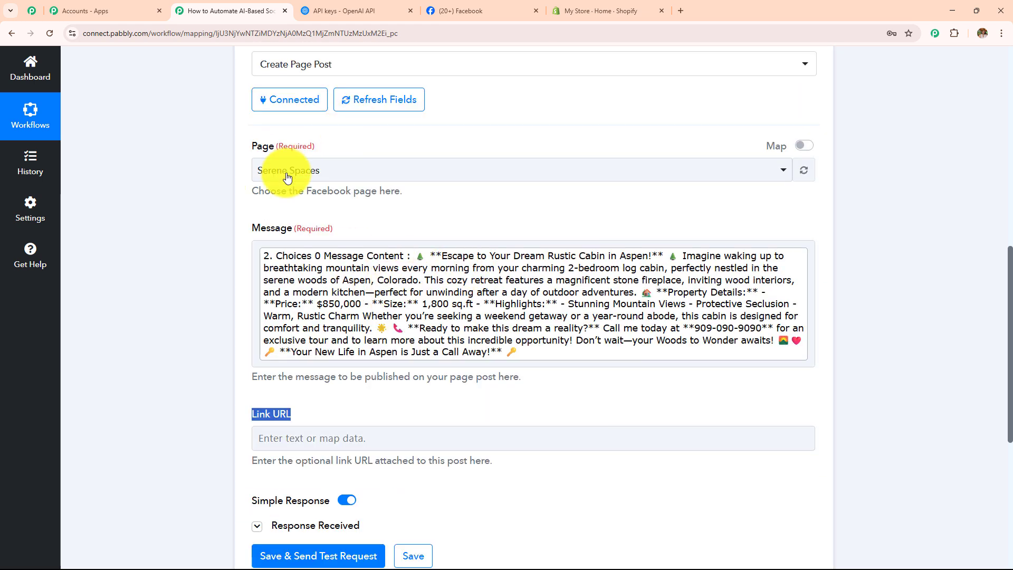
{"action": "scroll", "coordinate": [357, 188], "scroll_direction": "down", "scroll_amount": 4}
{"action": "scroll", "coordinate": [357, 188], "scroll_direction": "down", "scroll_amount": 3}
{"action": "left_click", "coordinate": [323, 217]}
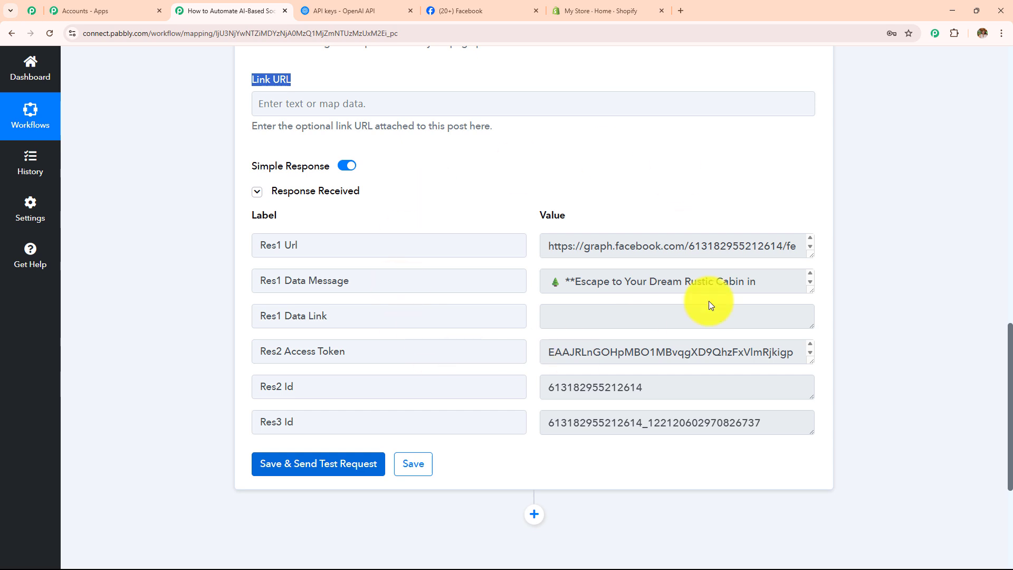
Step: Reload the Serene Spaces page on Facebook, read the newest post in full, and return to the Pabbly Connect workflow
{"action": "left_click", "coordinate": [471, 12]}
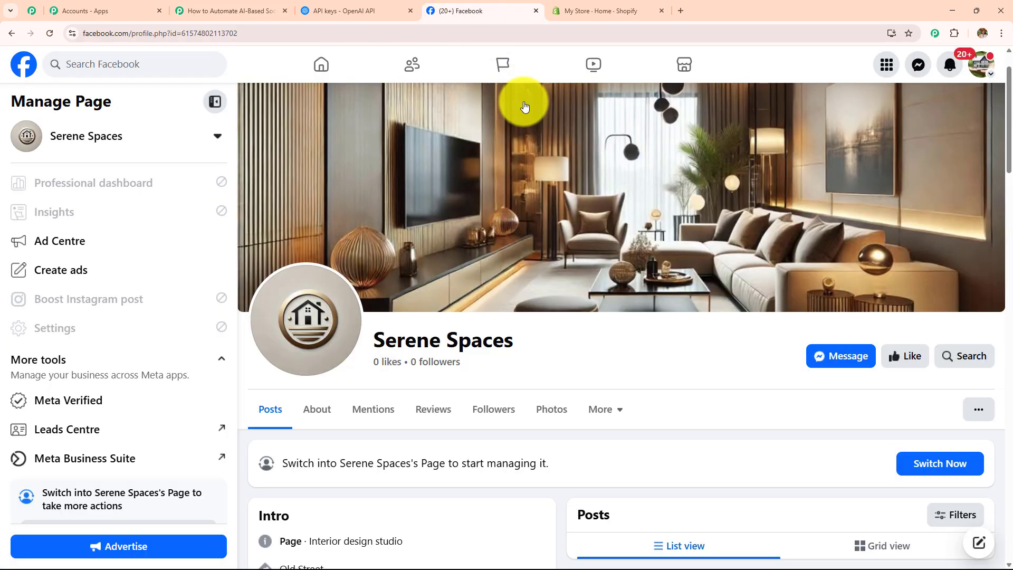
{"action": "left_click", "coordinate": [49, 33]}
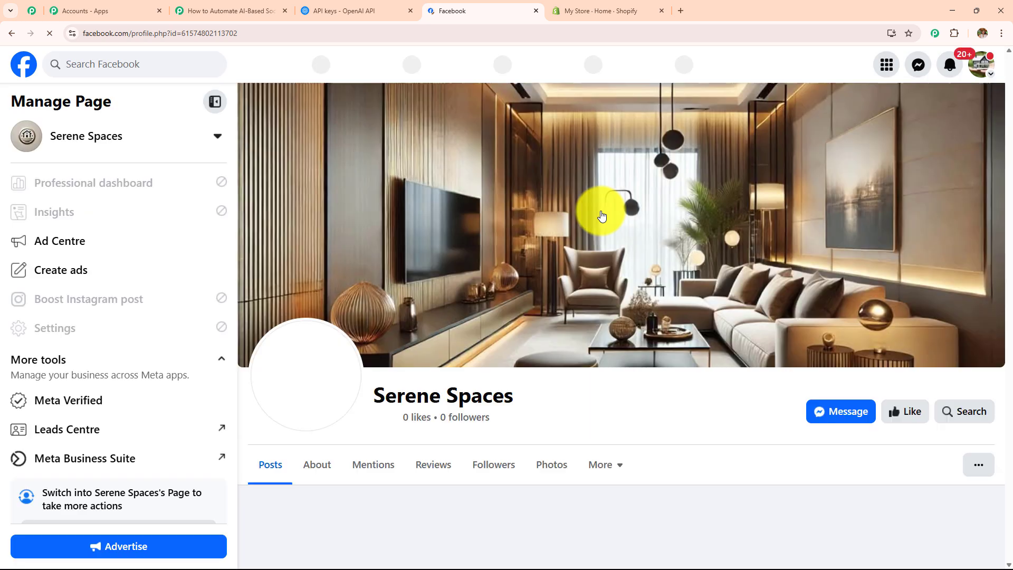
{"action": "scroll", "coordinate": [602, 215], "scroll_direction": "down", "scroll_amount": 5}
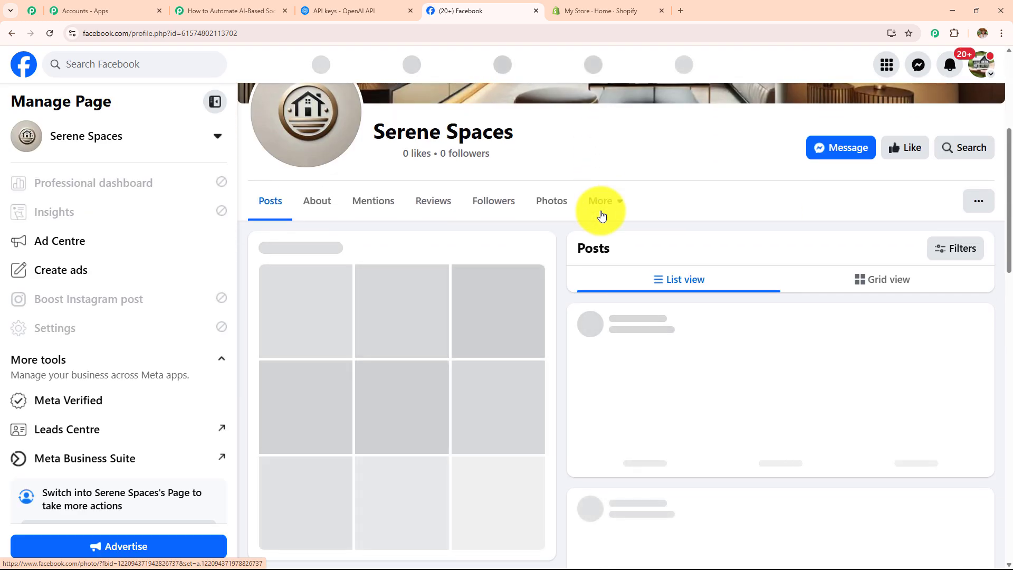
{"action": "scroll", "coordinate": [602, 222], "scroll_direction": "down", "scroll_amount": 1}
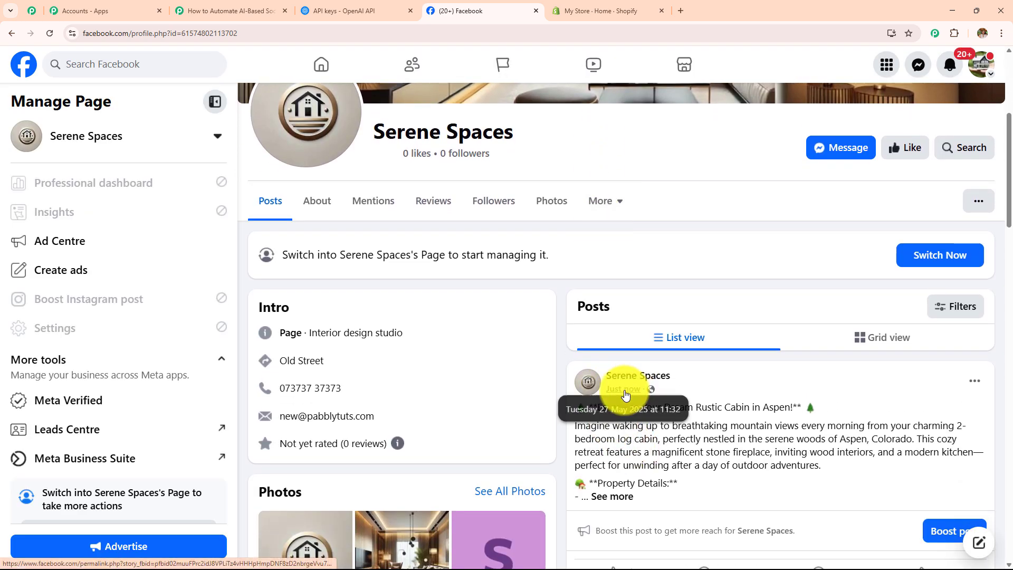
{"action": "left_click", "coordinate": [611, 497]}
{"action": "scroll", "coordinate": [682, 360], "scroll_direction": "down", "scroll_amount": 3}
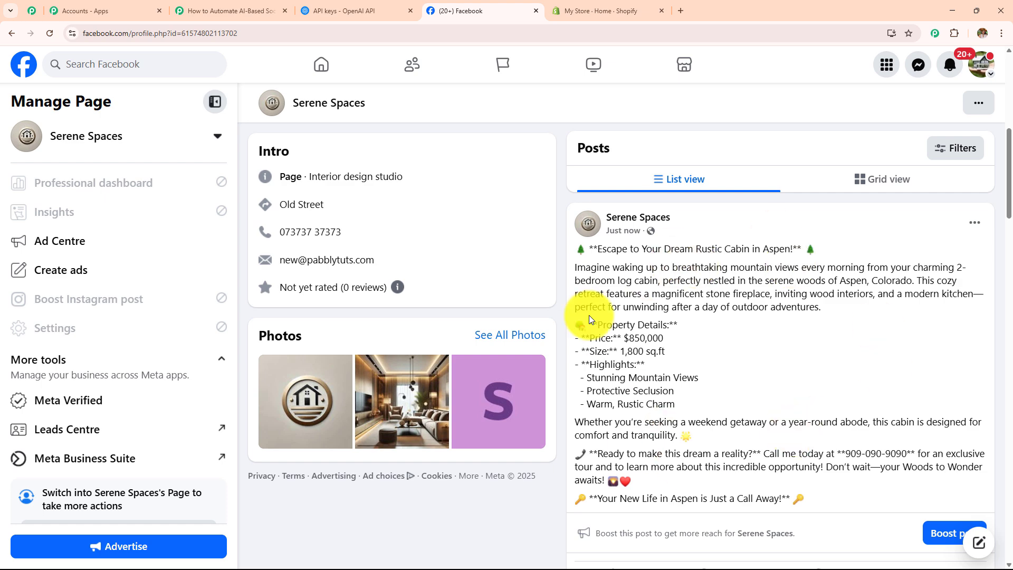
{"action": "left_click", "coordinate": [240, 10]}
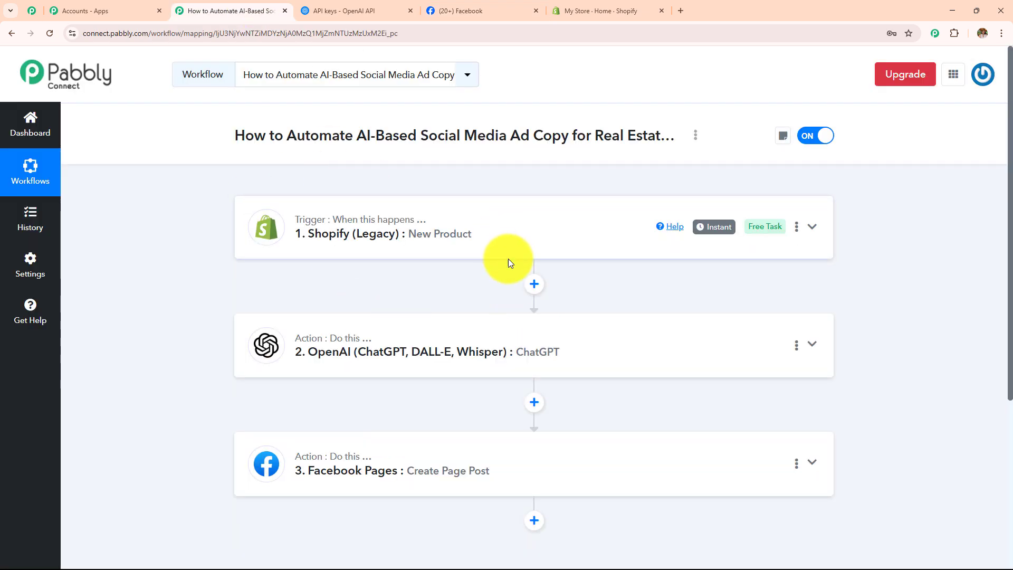